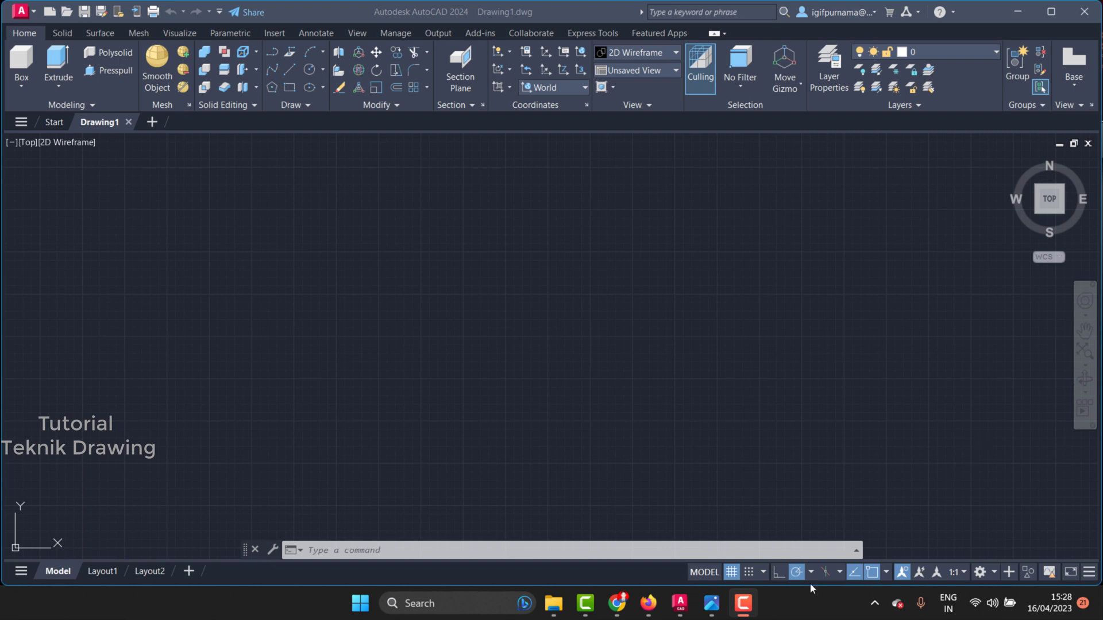
# Step: Zoom in and out on the bracket reference image in Photos to review its dimensions
pyautogui.click(715, 606)
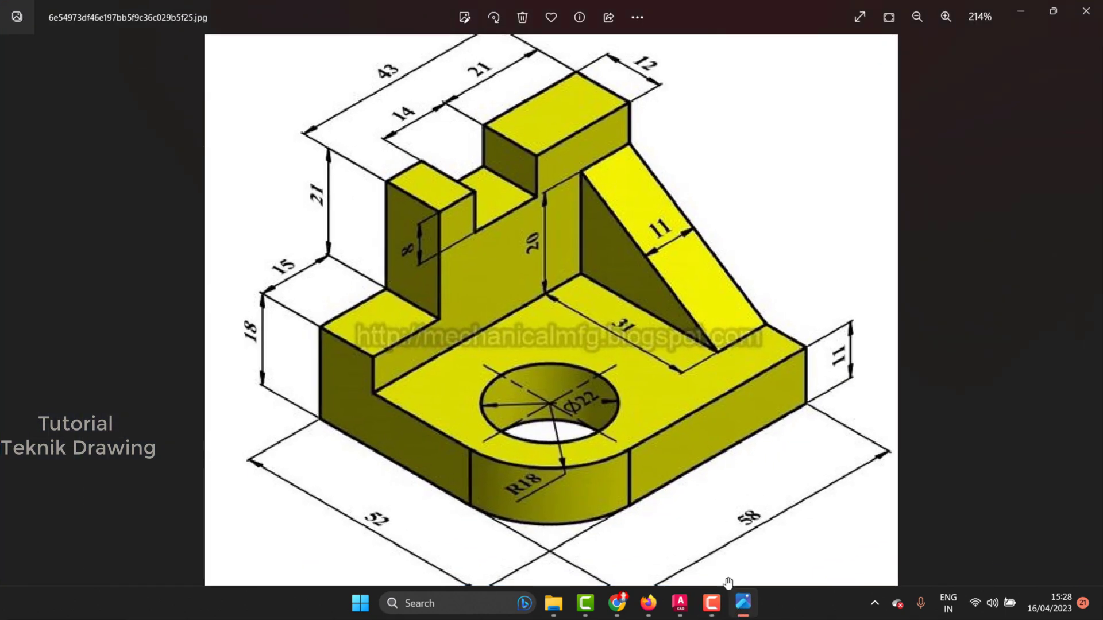
pyautogui.scroll(1, 494, 269)
pyautogui.scroll(-2, 494, 270)
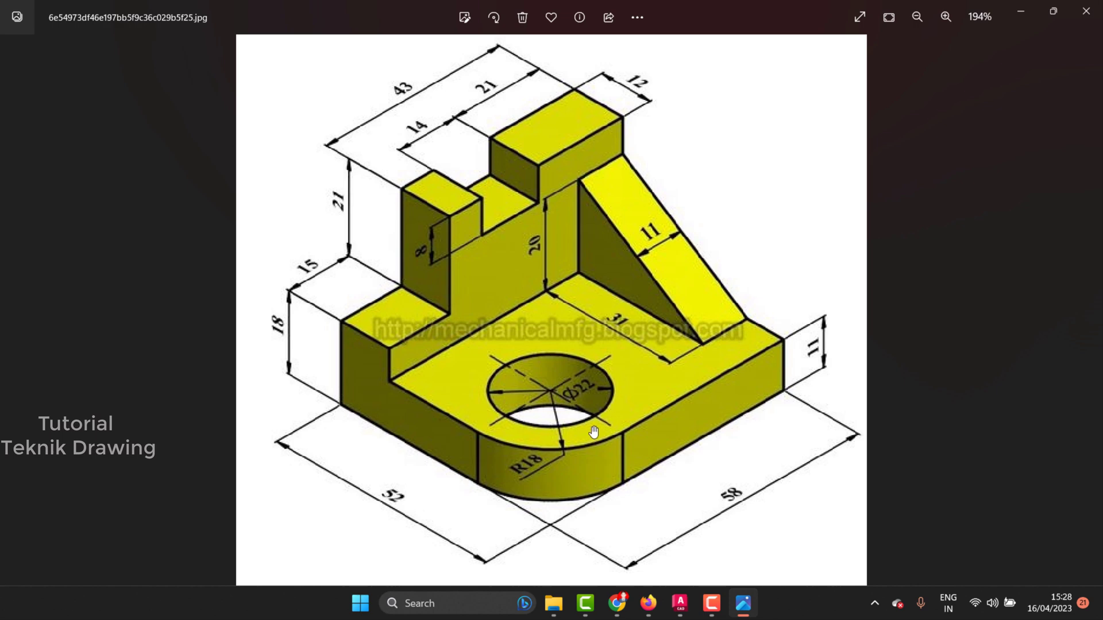
pyautogui.scroll(1, 593, 432)
pyautogui.scroll(-1, 609, 471)
# Step: Start the outline with LINE from a picked corner, drawing a 52-unit vertical edge
pyautogui.click(1027, 12)
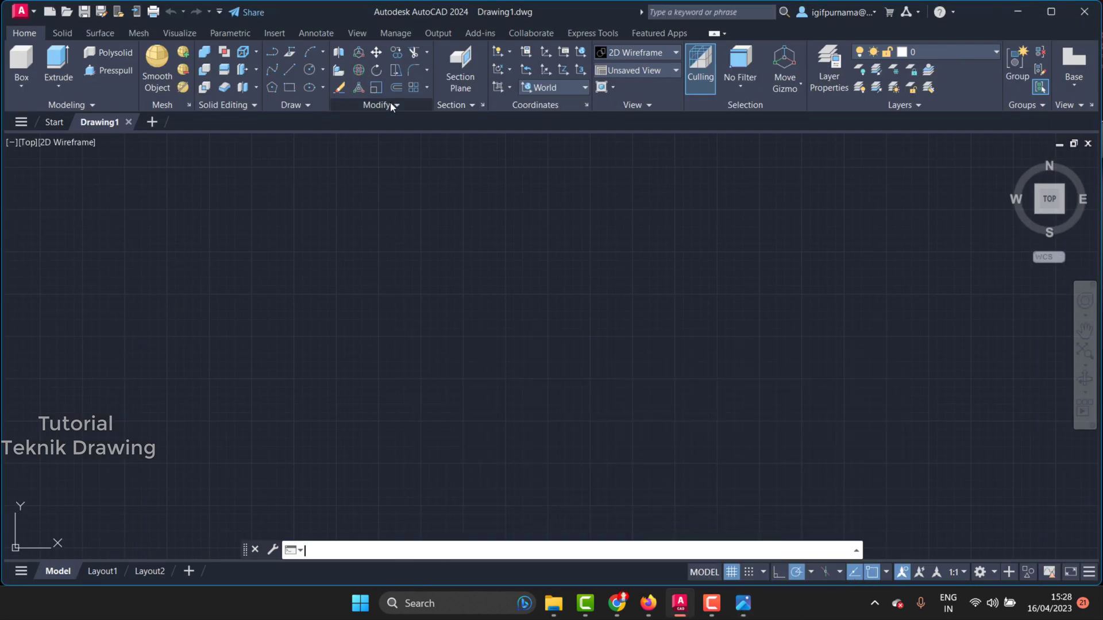
pyautogui.click(287, 71)
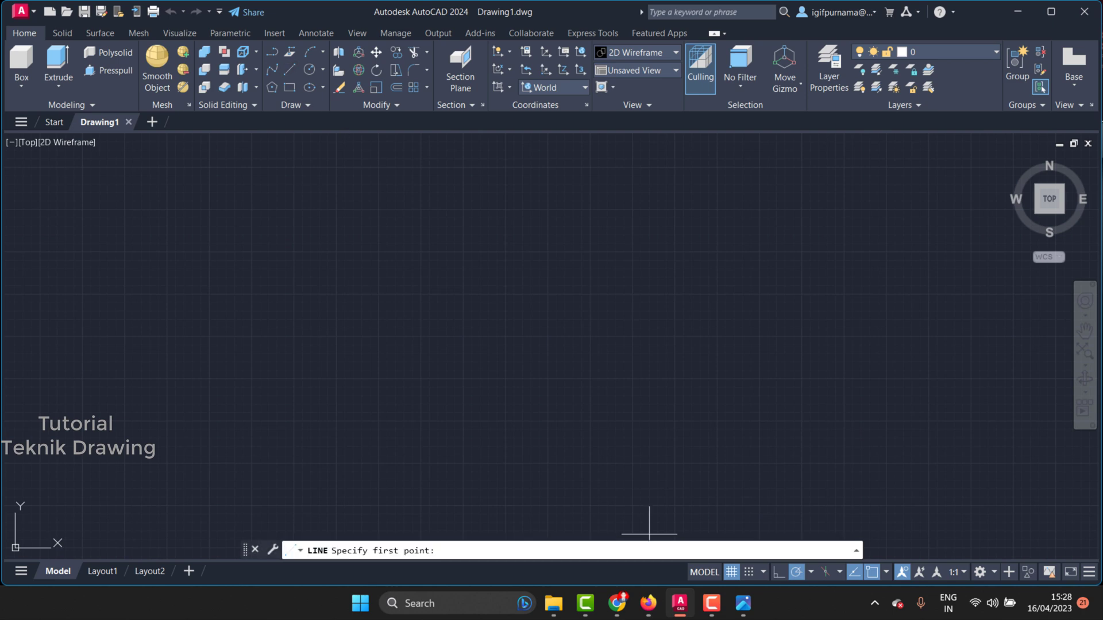
pyautogui.click(536, 195)
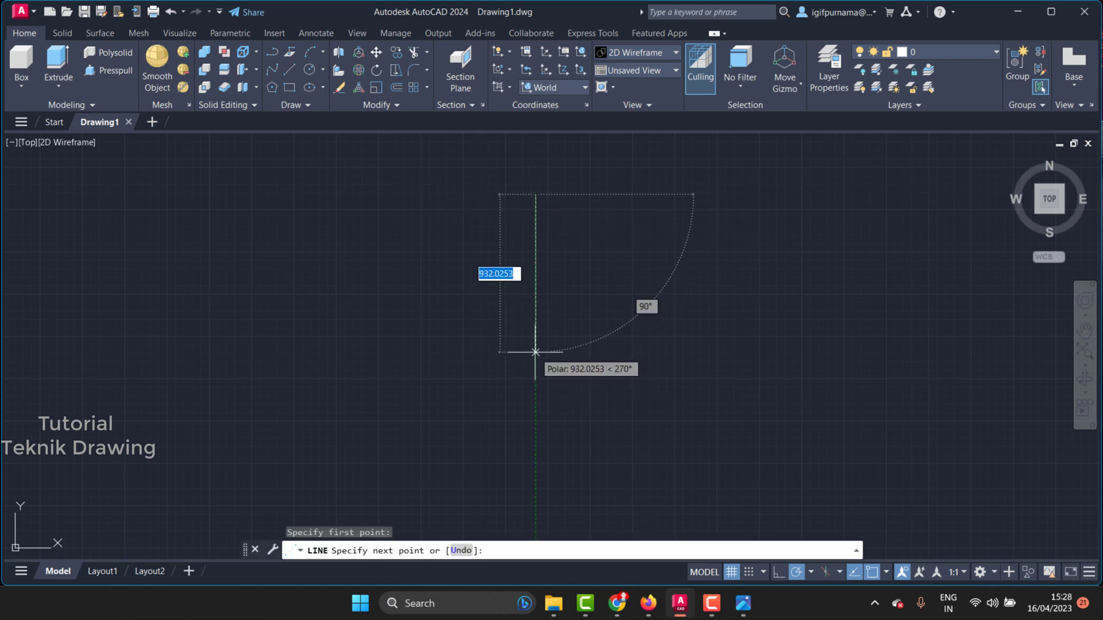
pyautogui.write('52')
pyautogui.press('Return')
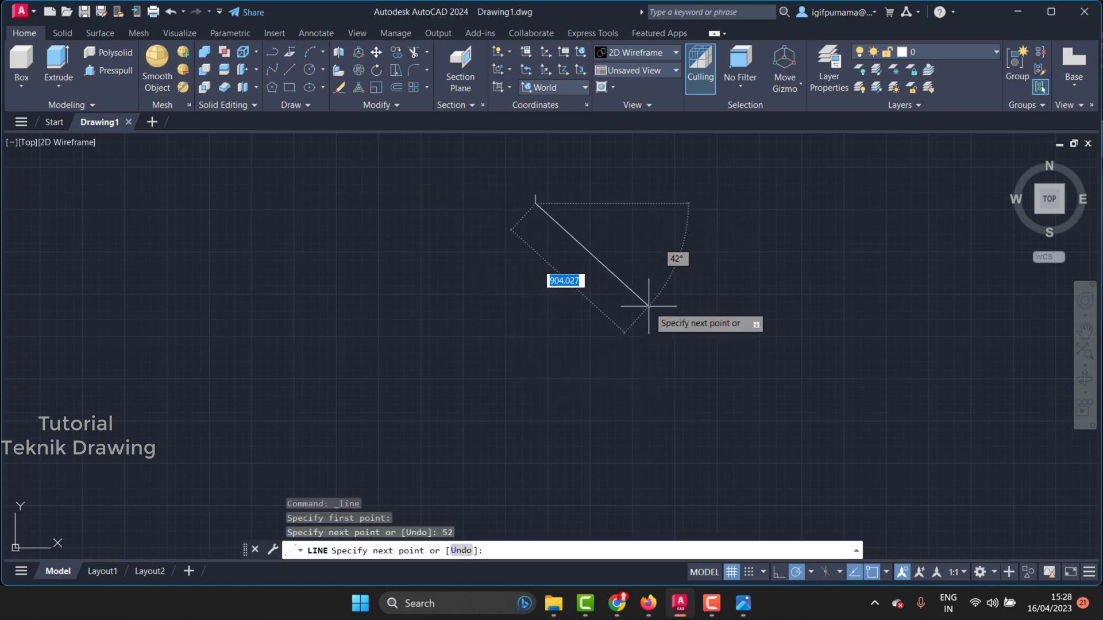
# Step: Add the 58-unit horizontal edge and close the rectangle, then end LINE
pyautogui.scroll(5, 494, 190)
pyautogui.scroll(3, 575, 230)
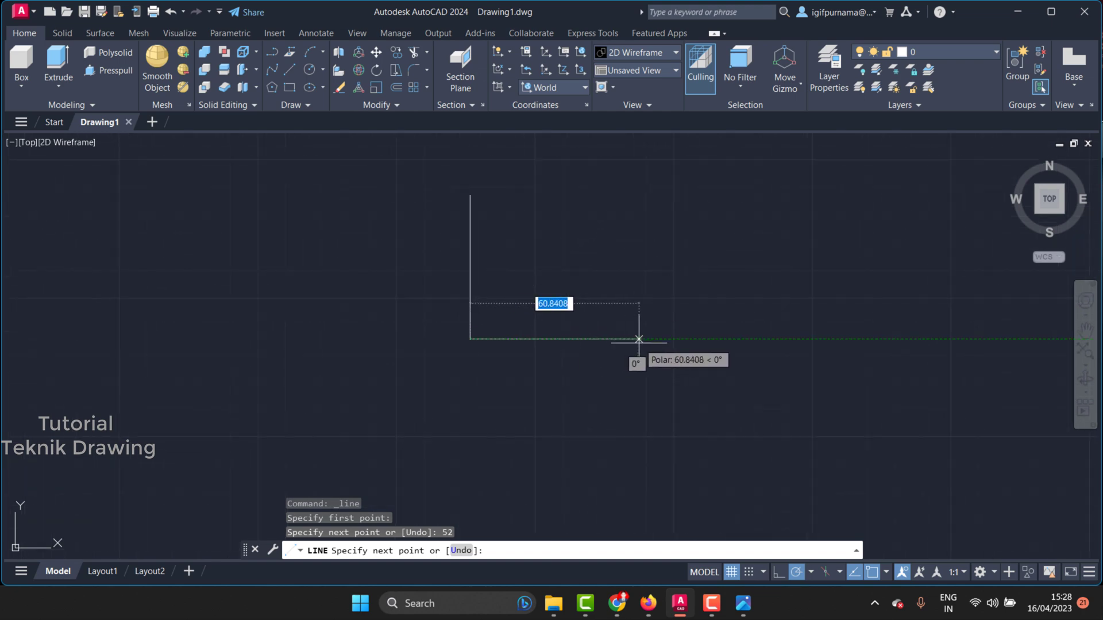
pyautogui.write('52')
pyautogui.press('Return')
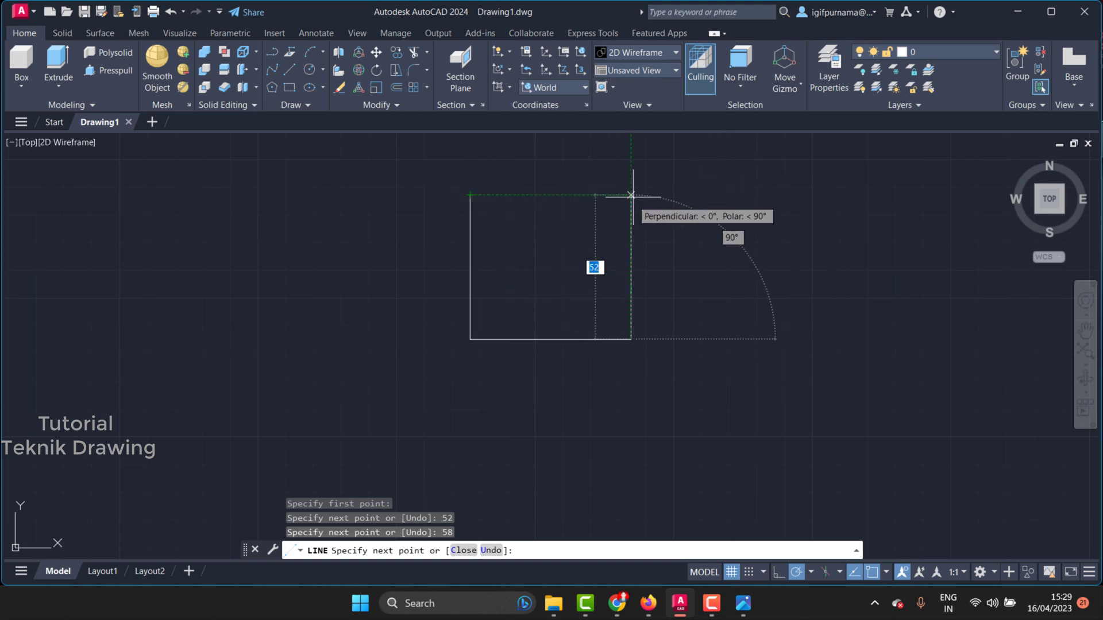
pyautogui.click(630, 196)
pyautogui.click(470, 195)
pyautogui.rightClick(470, 195)
pyautogui.click(492, 219)
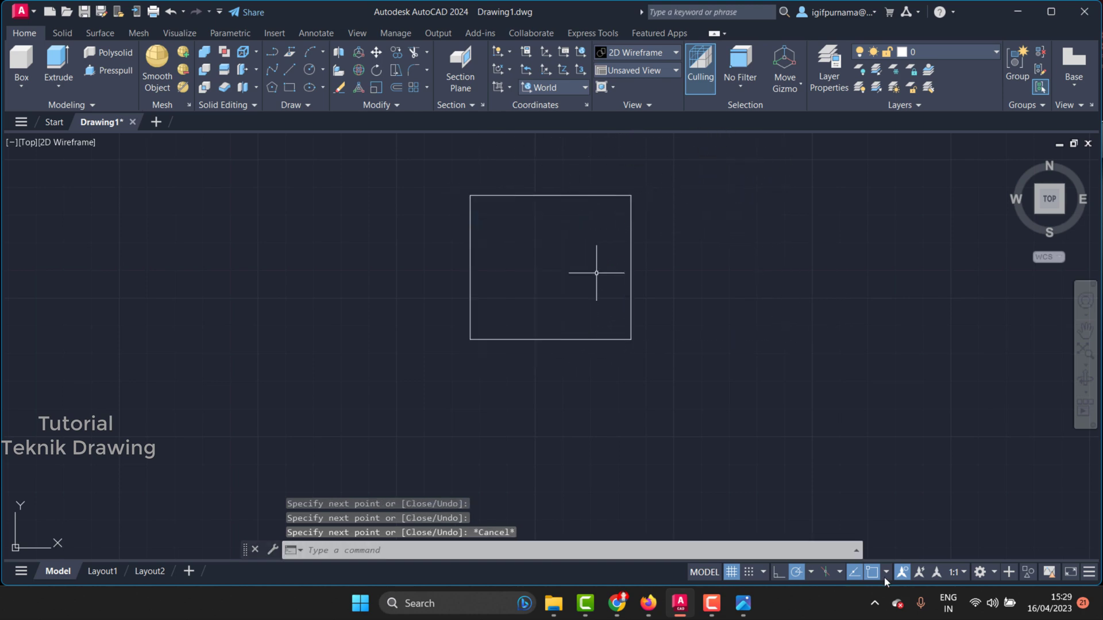
# Step: Zoom into the R18 corner on the reference image, then return to AutoCAD
pyautogui.click(751, 612)
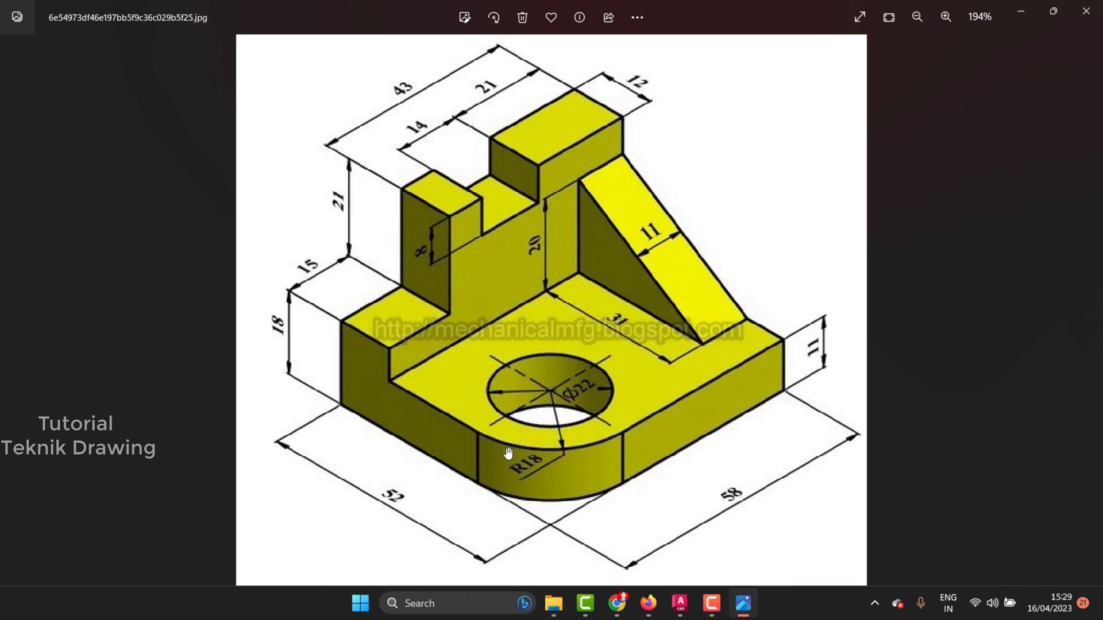
pyautogui.scroll(2, 542, 480)
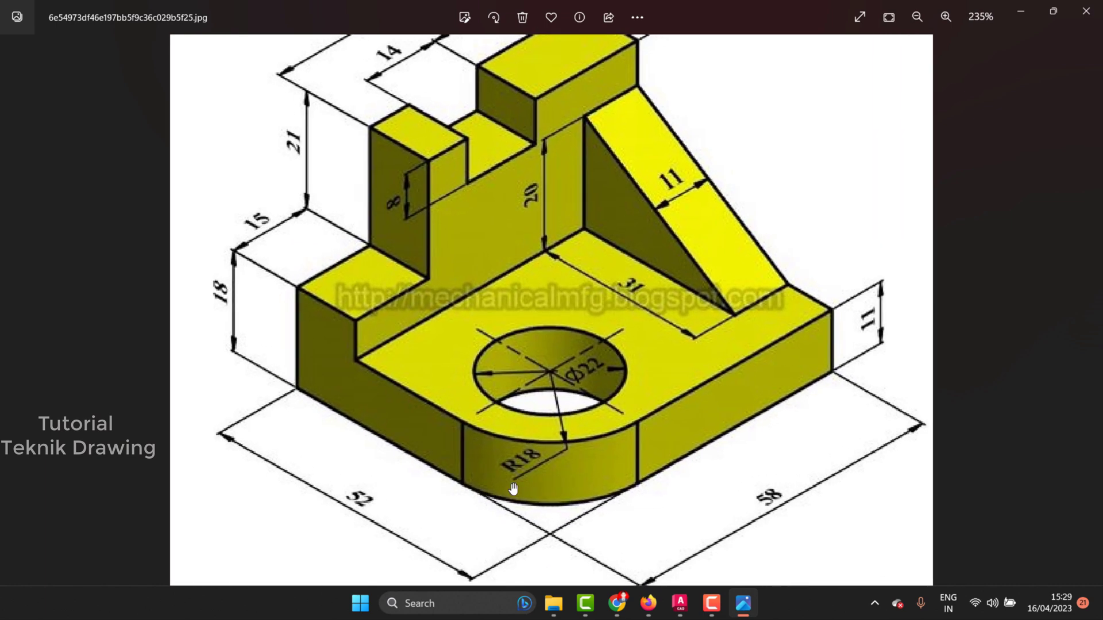
pyautogui.click(1020, 12)
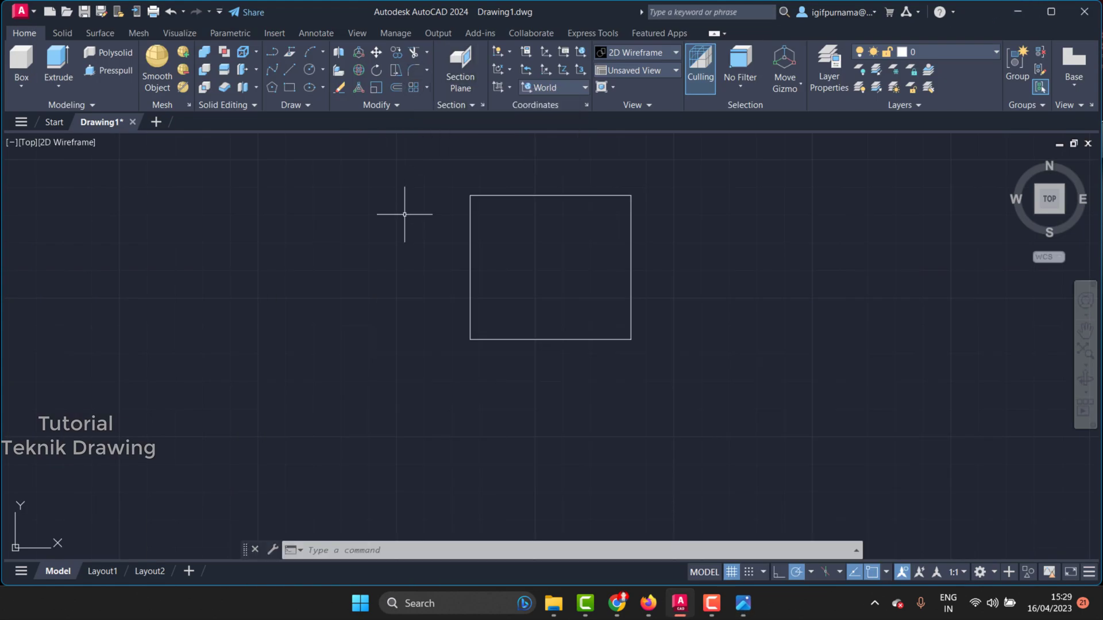
# Step: Fillet the rectangle's bottom and left edges with radius 18
pyautogui.click(413, 69)
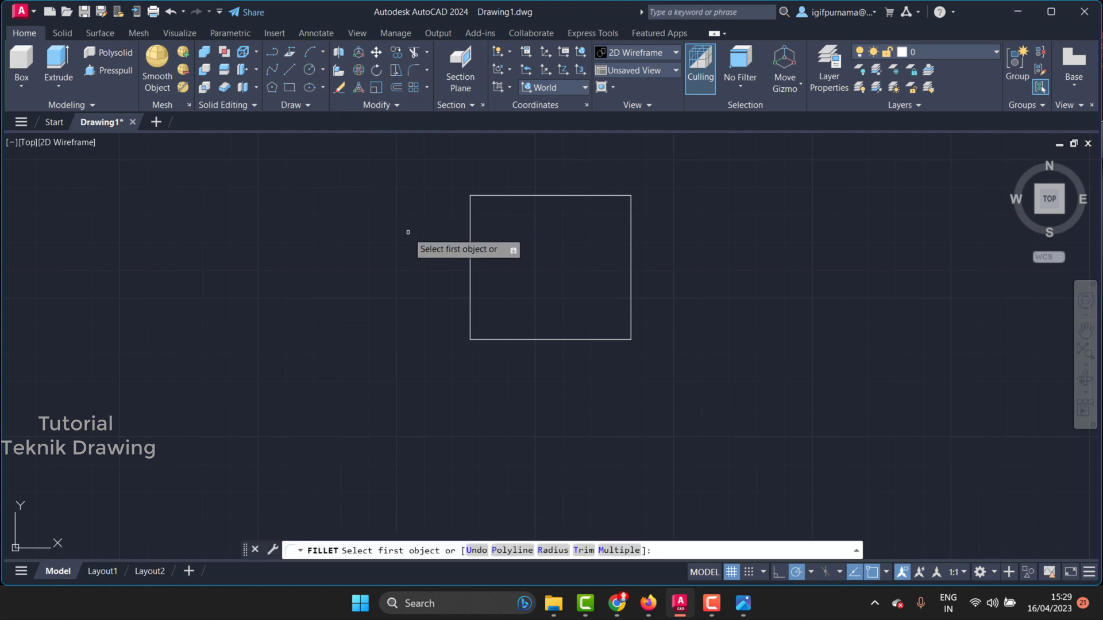
pyautogui.write('r')
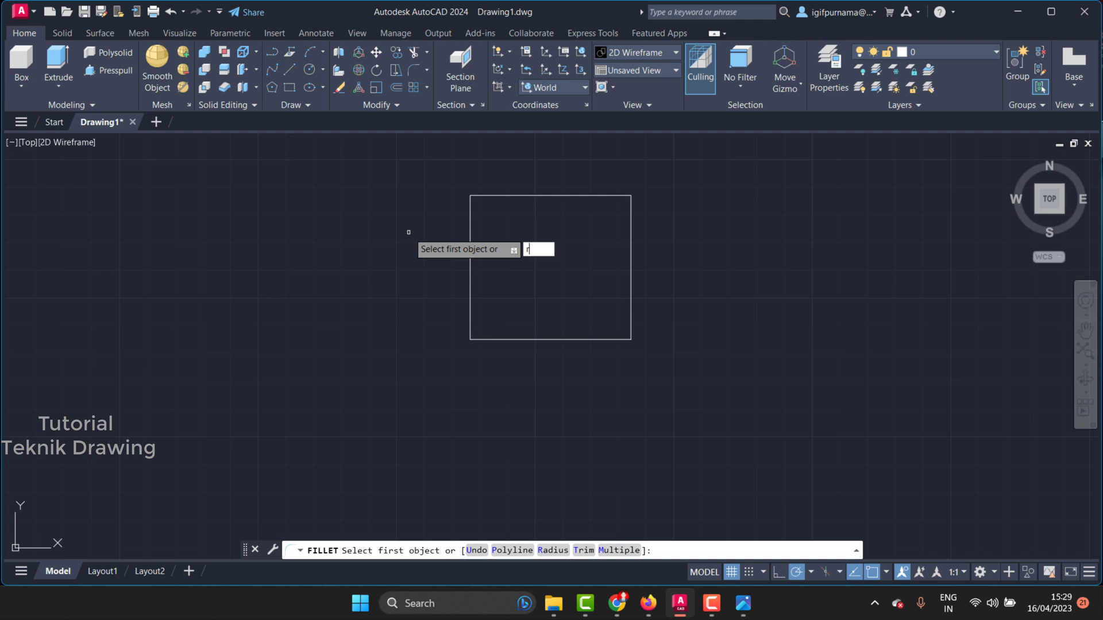
pyautogui.press('Return')
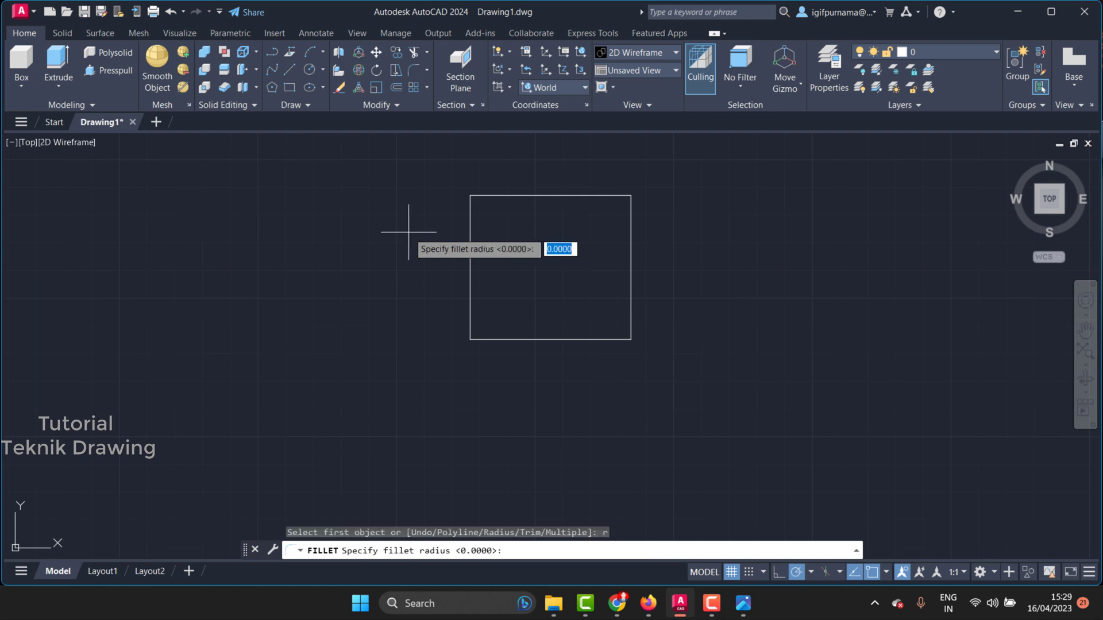
pyautogui.write('18')
pyautogui.press('Return')
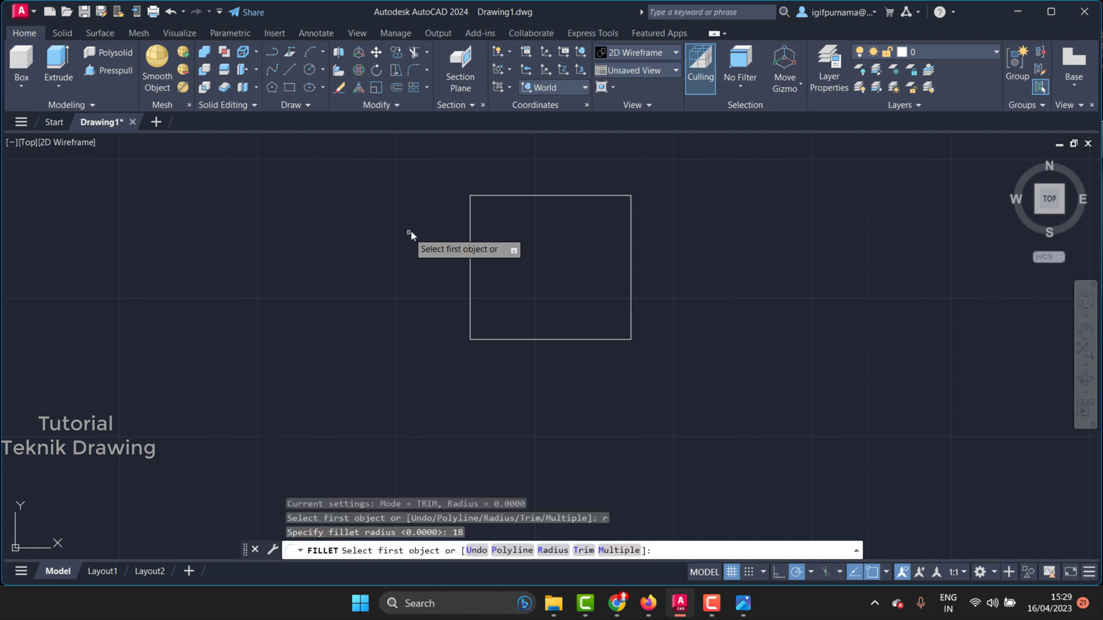
pyautogui.click(489, 340)
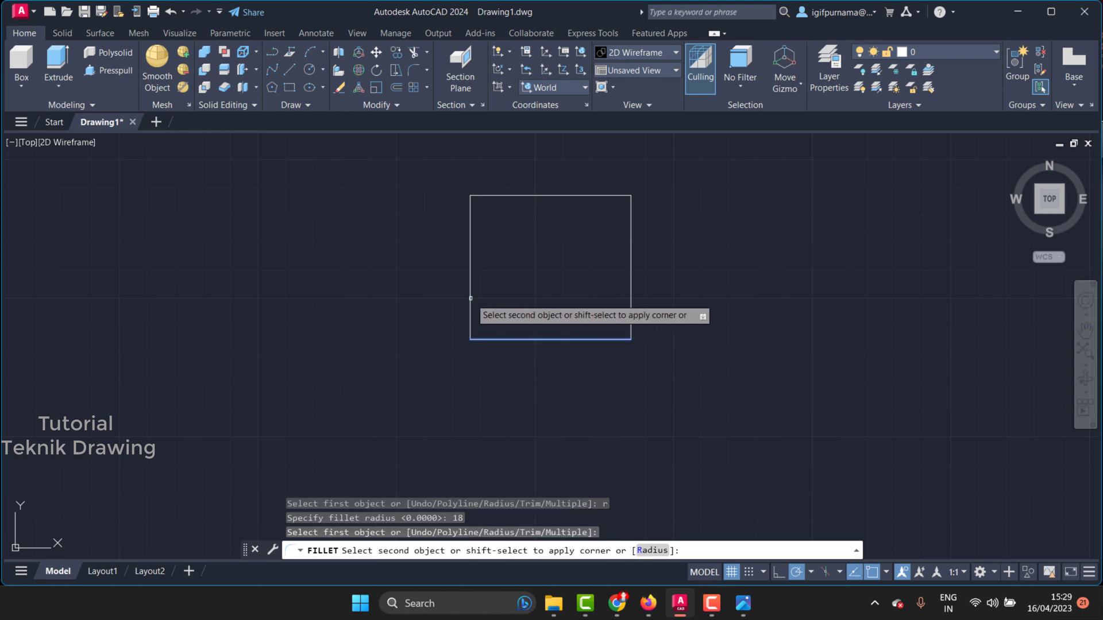
pyautogui.click(470, 303)
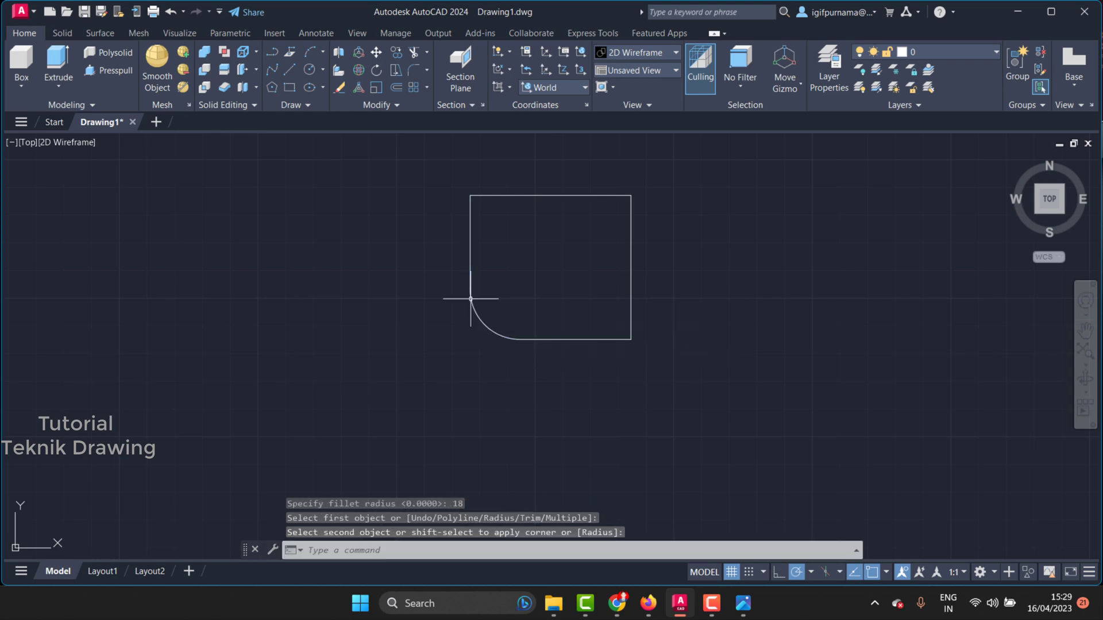
pyautogui.click(743, 603)
# Step: Zoom into the Ø22 hole on the reference image, then return to AutoCAD
pyautogui.scroll(1, 574, 397)
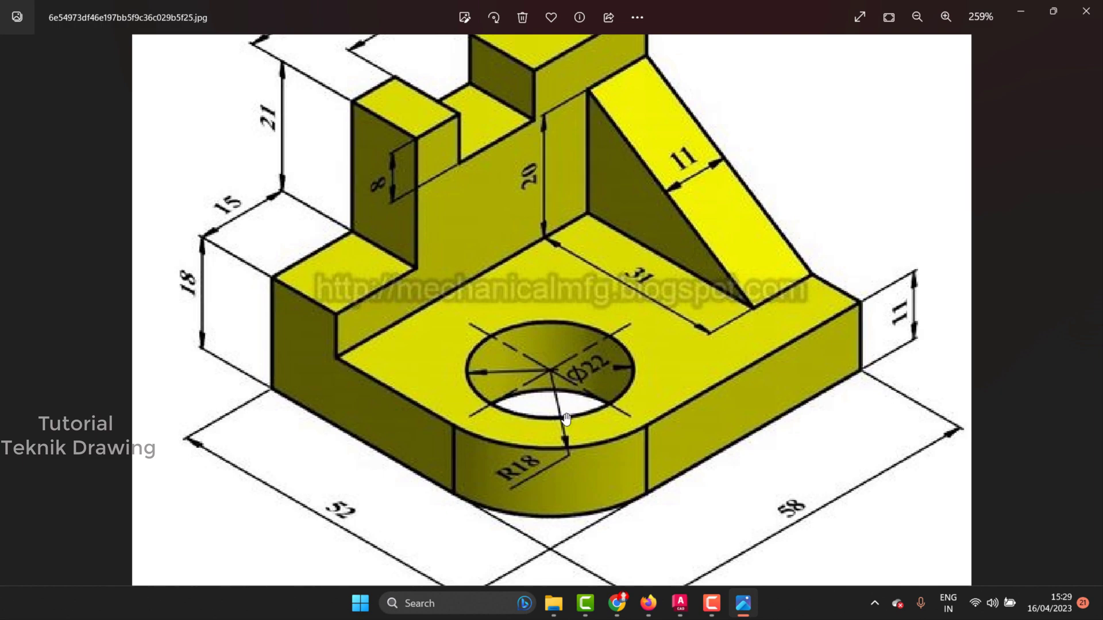
pyautogui.scroll(1, 540, 474)
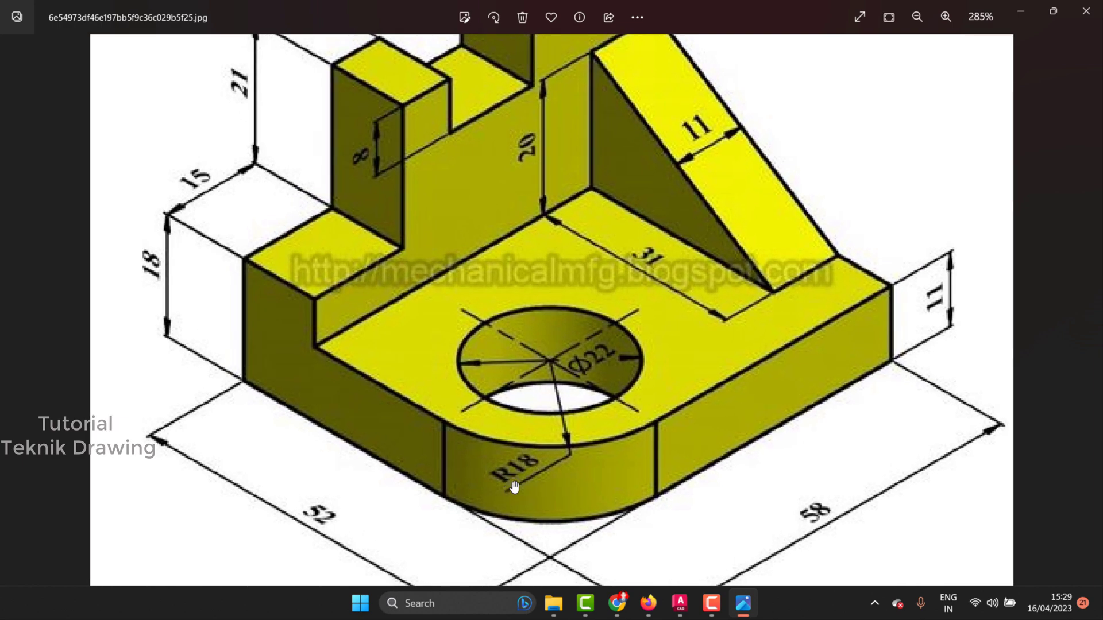
pyautogui.click(1021, 10)
# Step: Draw a radius-11 circle for the Ø22 hole centred on the fillet arc's centre
pyautogui.scroll(2, 475, 324)
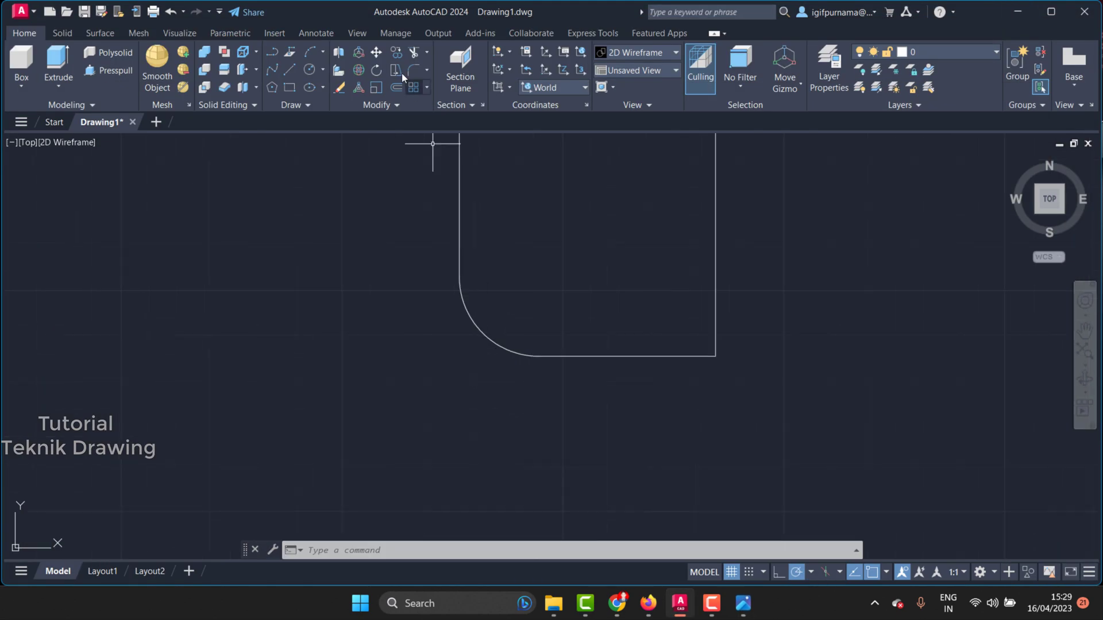
pyautogui.click(289, 69)
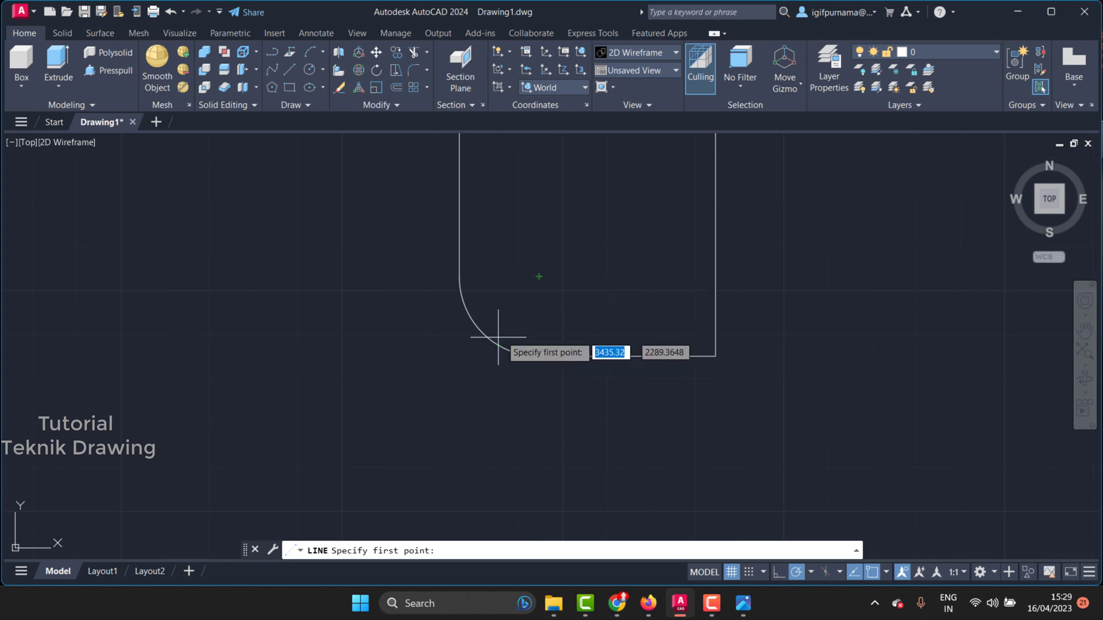
pyautogui.click(318, 72)
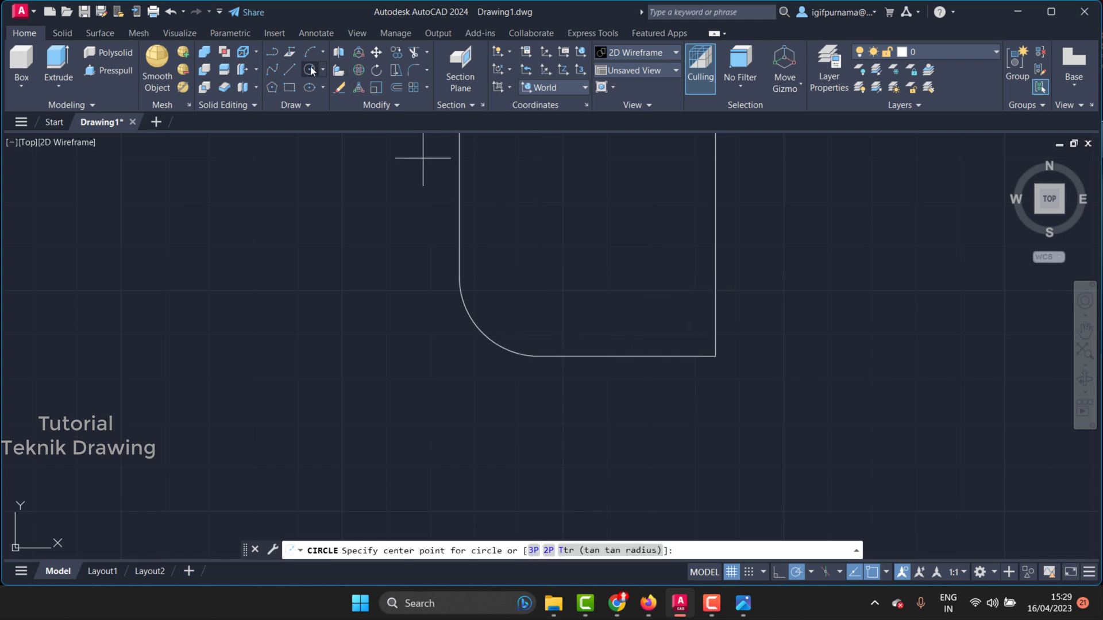
pyautogui.click(539, 276)
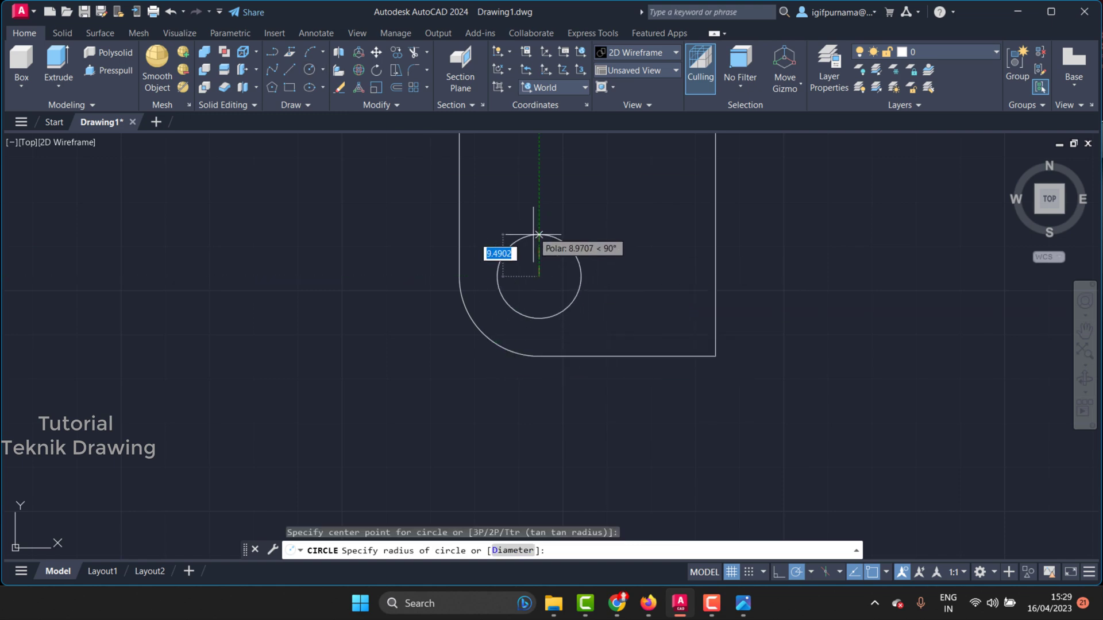
pyautogui.click(742, 603)
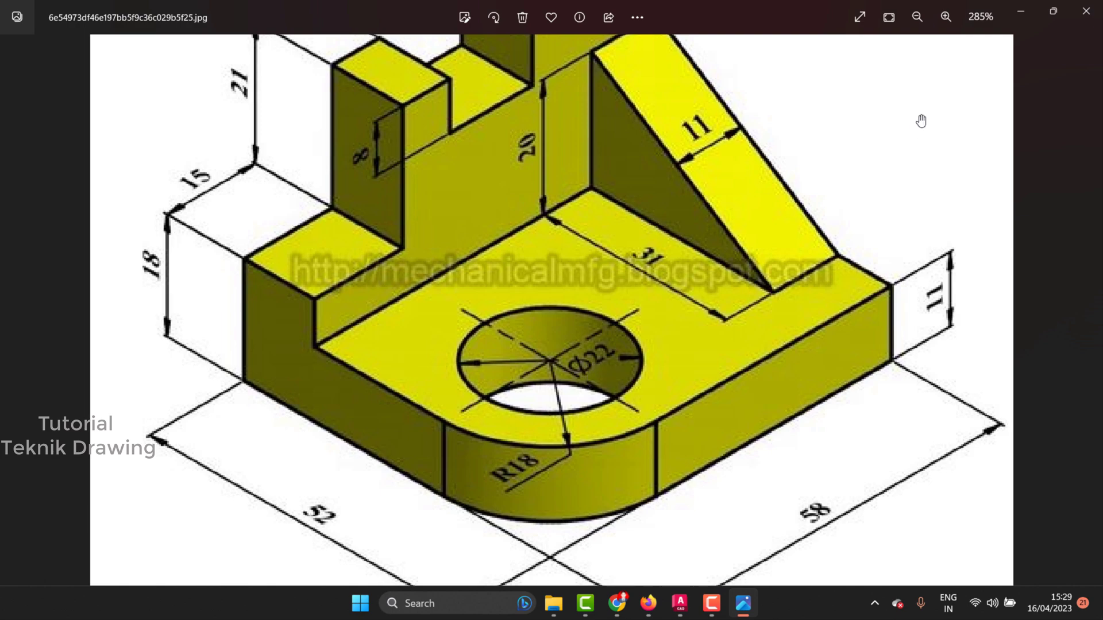
pyautogui.click(1028, 20)
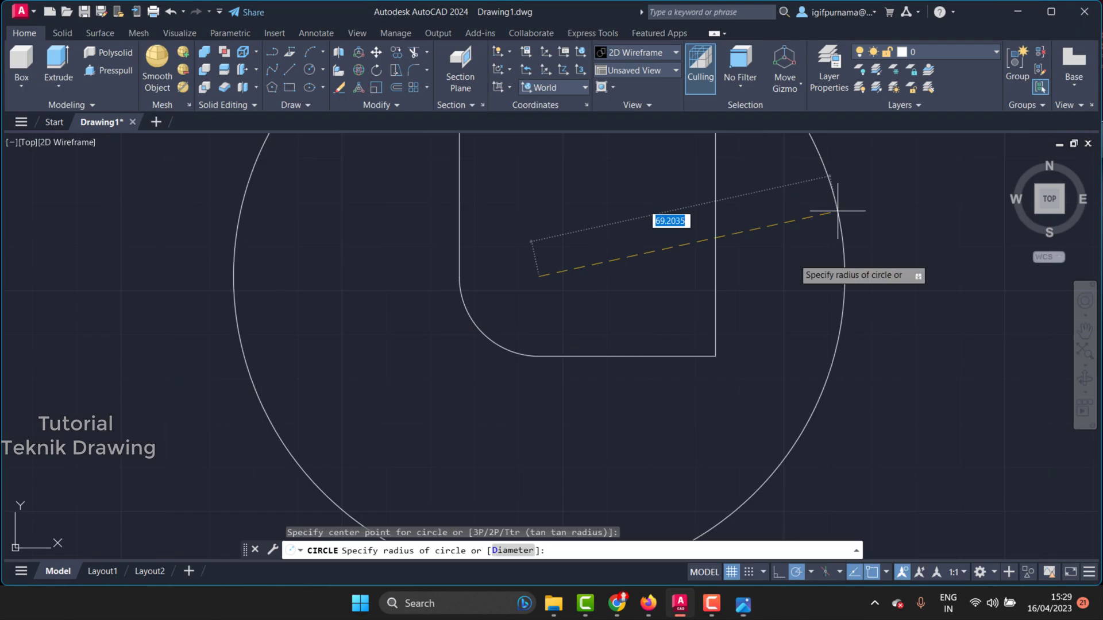
pyautogui.write('11')
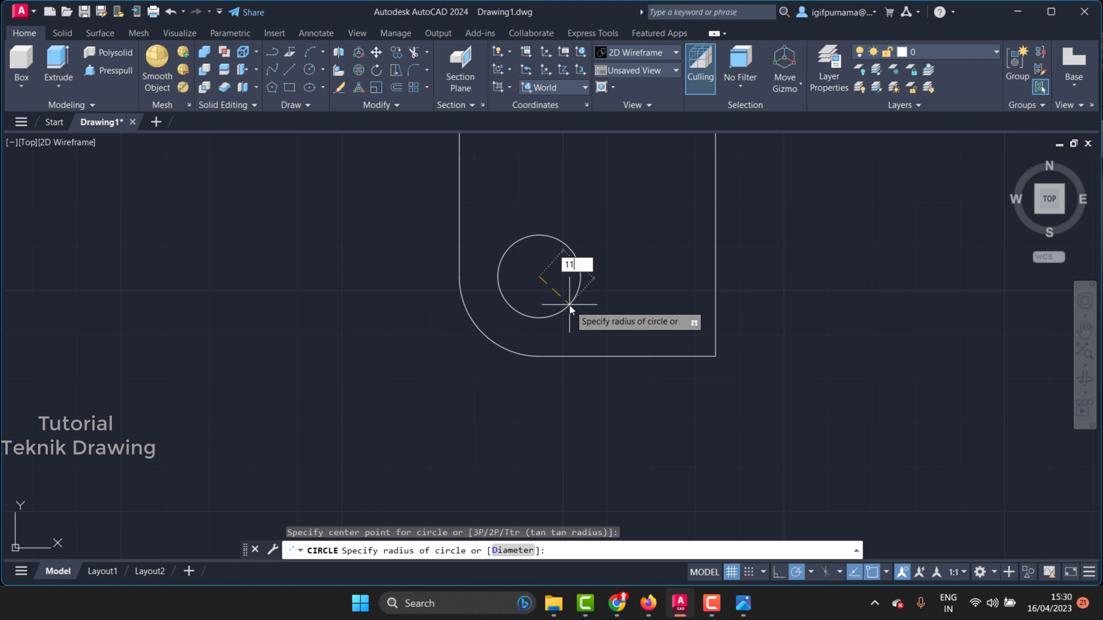
pyautogui.press('Return')
pyautogui.scroll(2, 570, 336)
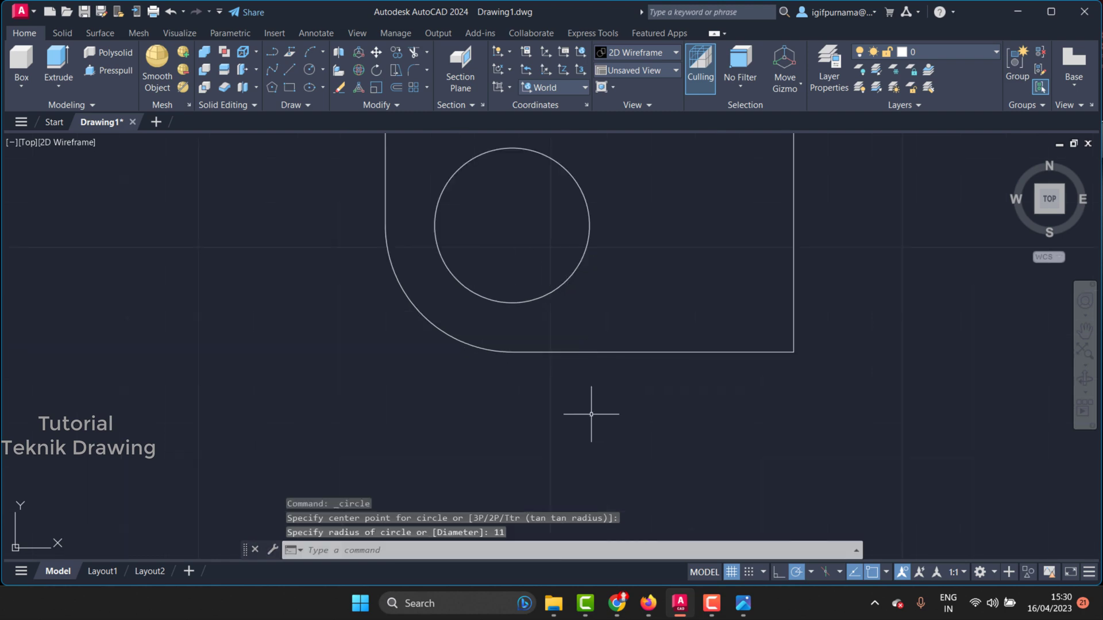
pyautogui.scroll(-2, 591, 413)
pyautogui.click(743, 603)
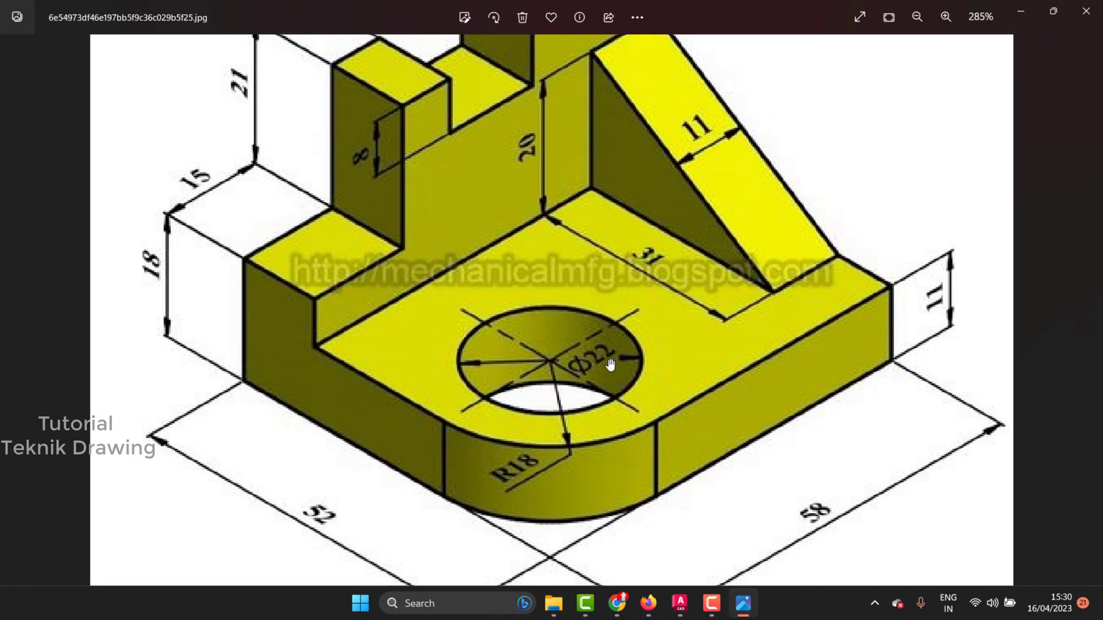
pyautogui.scroll(-1, 610, 364)
pyautogui.scroll(-2, 504, 258)
pyautogui.scroll(-2, 302, 372)
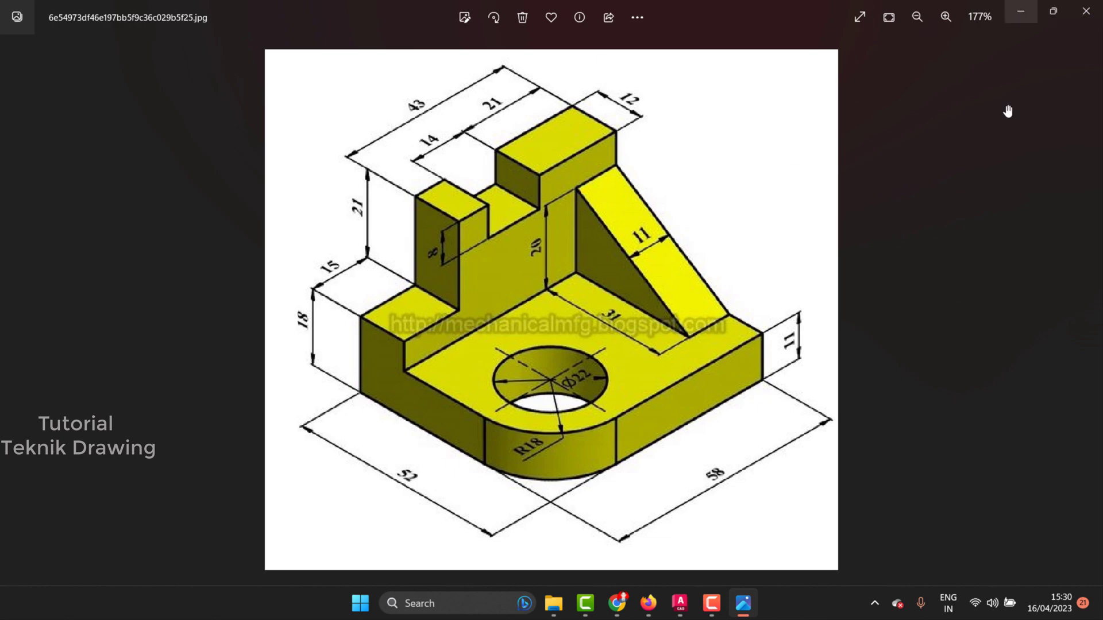
# Step: Copy the square's top edge out to the right of the plate
pyautogui.click(1020, 11)
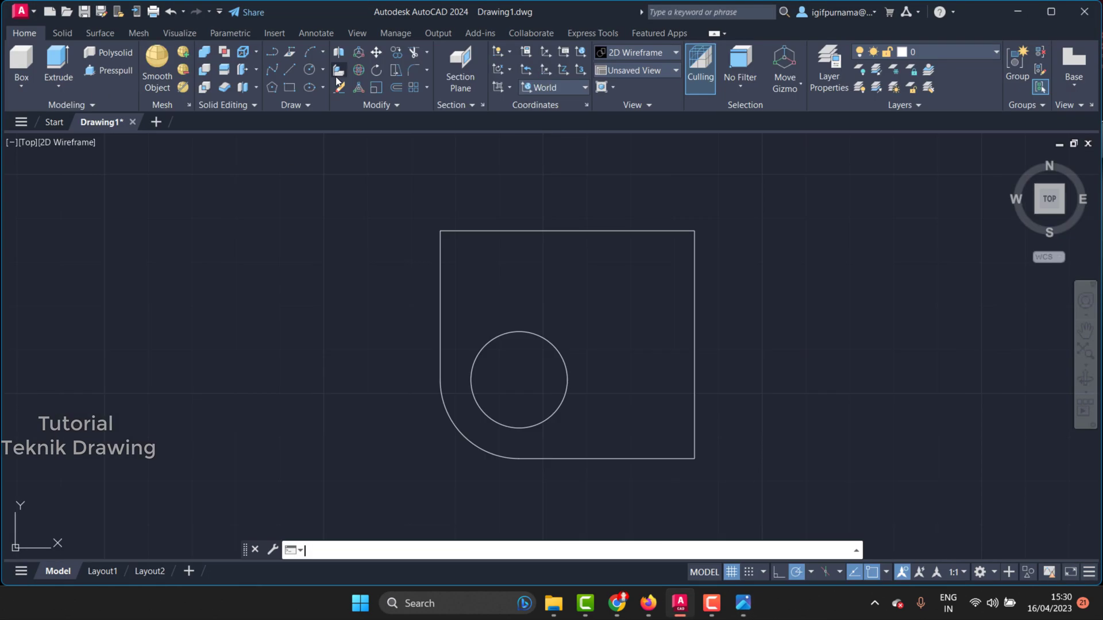
pyautogui.click(395, 52)
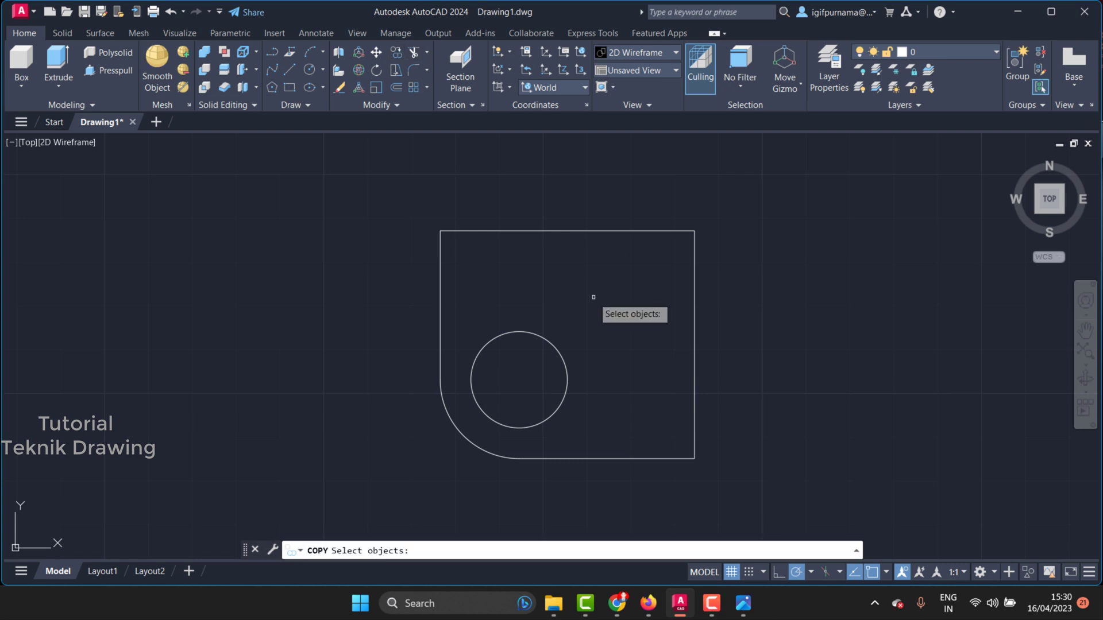
pyautogui.click(591, 293)
pyautogui.click(520, 214)
pyautogui.press('Return')
pyautogui.click(535, 231)
pyautogui.scroll(-3, 184, 253)
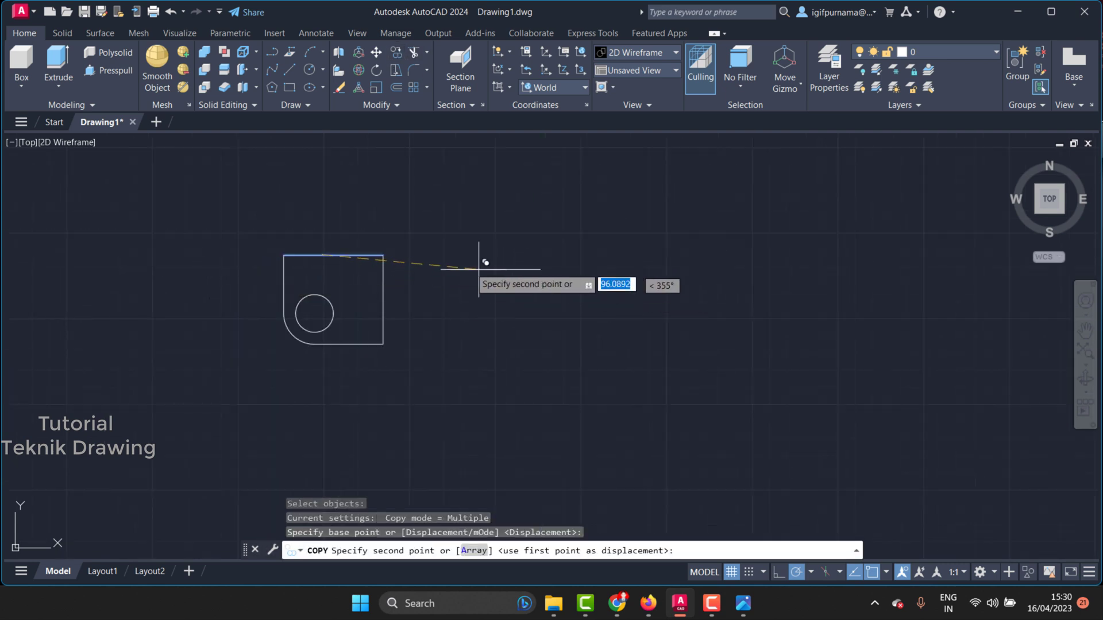
pyautogui.scroll(1, 456, 256)
pyautogui.click(455, 250)
pyautogui.rightClick(458, 247)
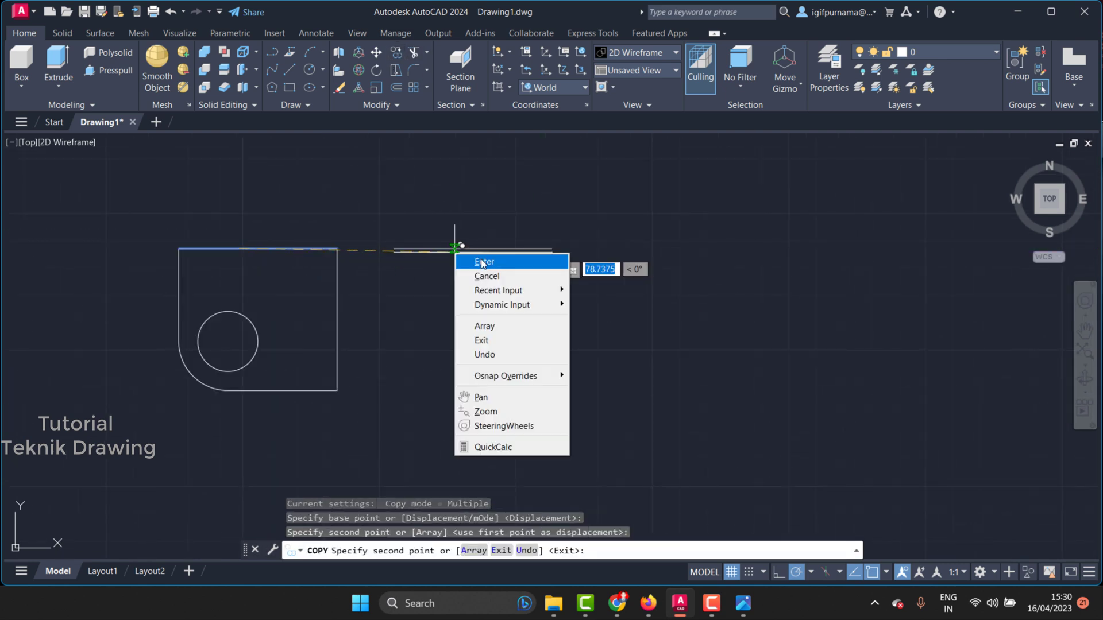
pyautogui.click(481, 261)
pyautogui.scroll(2, 386, 202)
# Step: Copy the new line 18 units straight down
pyautogui.click(744, 603)
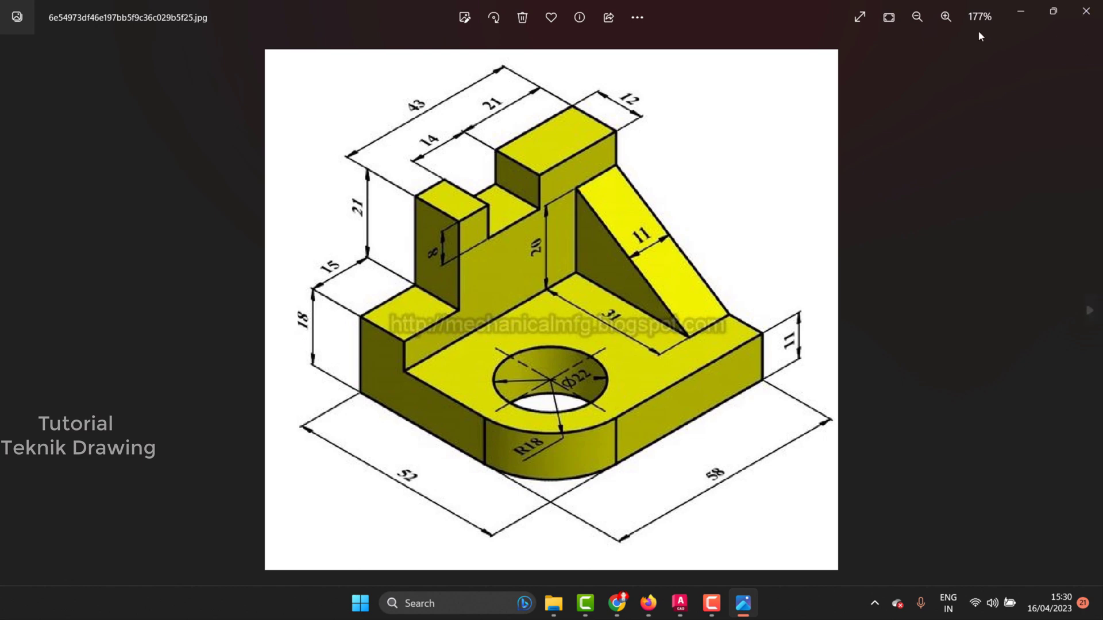
pyautogui.click(1026, 16)
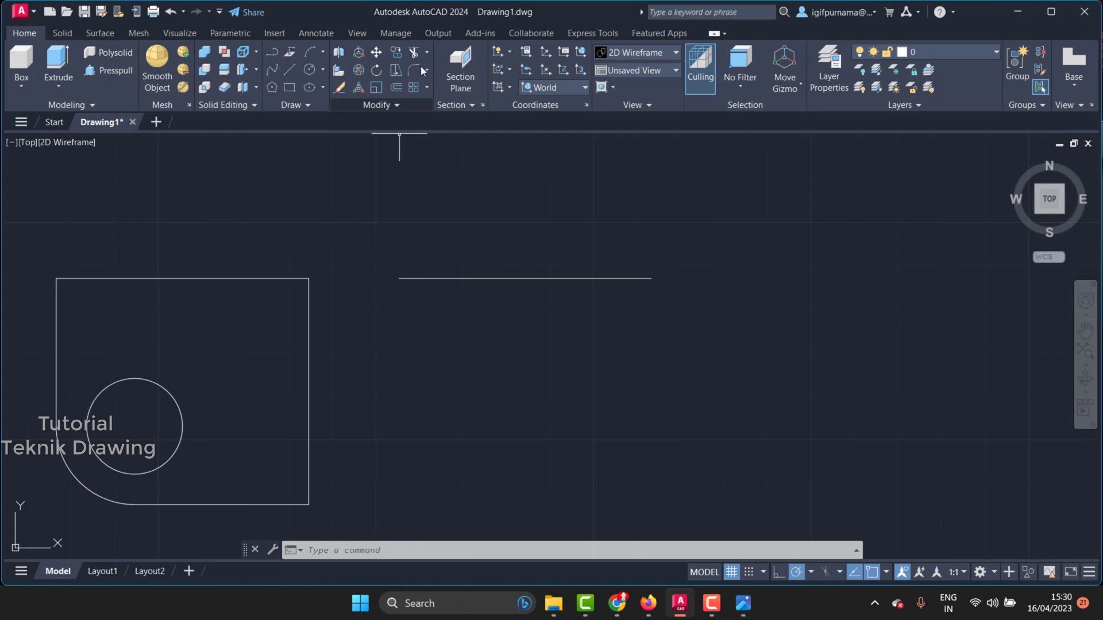
pyautogui.click(397, 53)
pyautogui.click(522, 332)
pyautogui.click(446, 271)
pyautogui.press('Return')
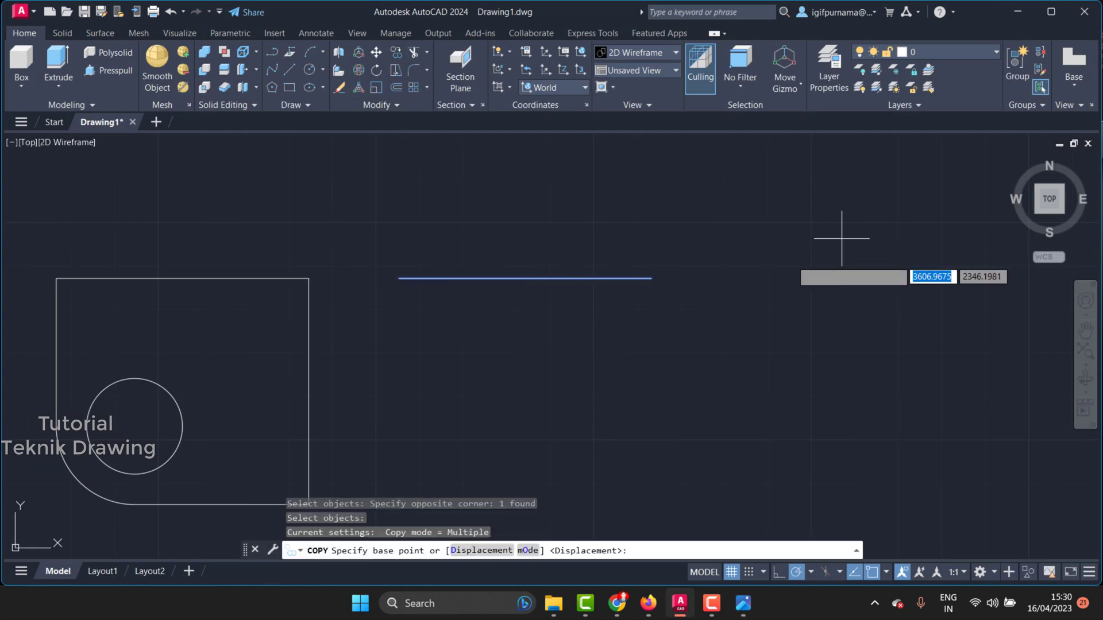
pyautogui.click(713, 267)
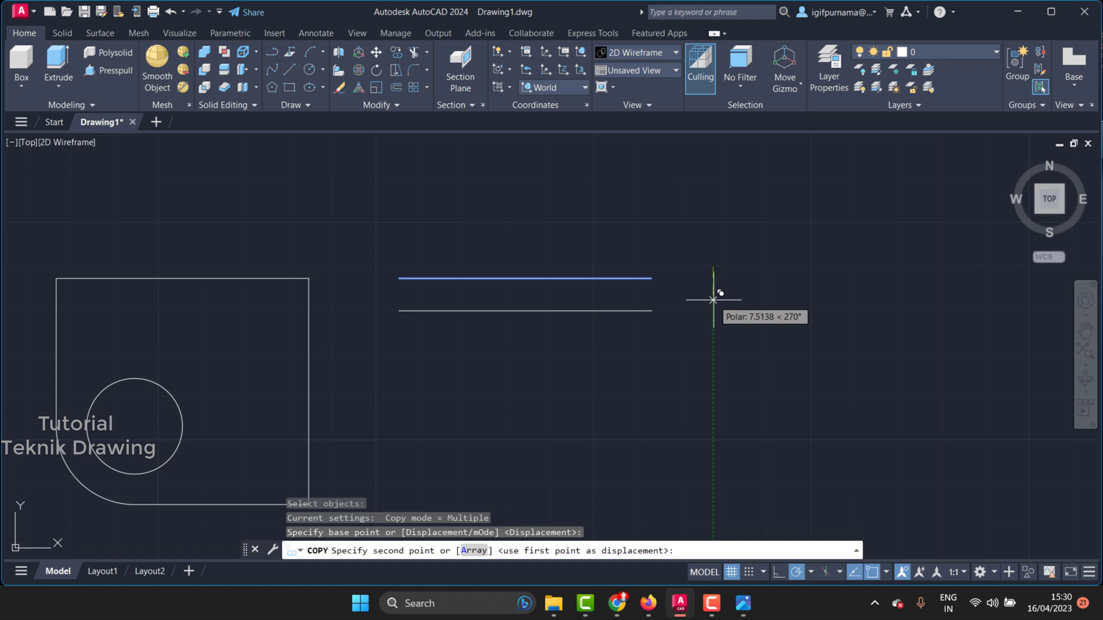
pyautogui.write('18')
pyautogui.press('Return')
pyautogui.press('Return')
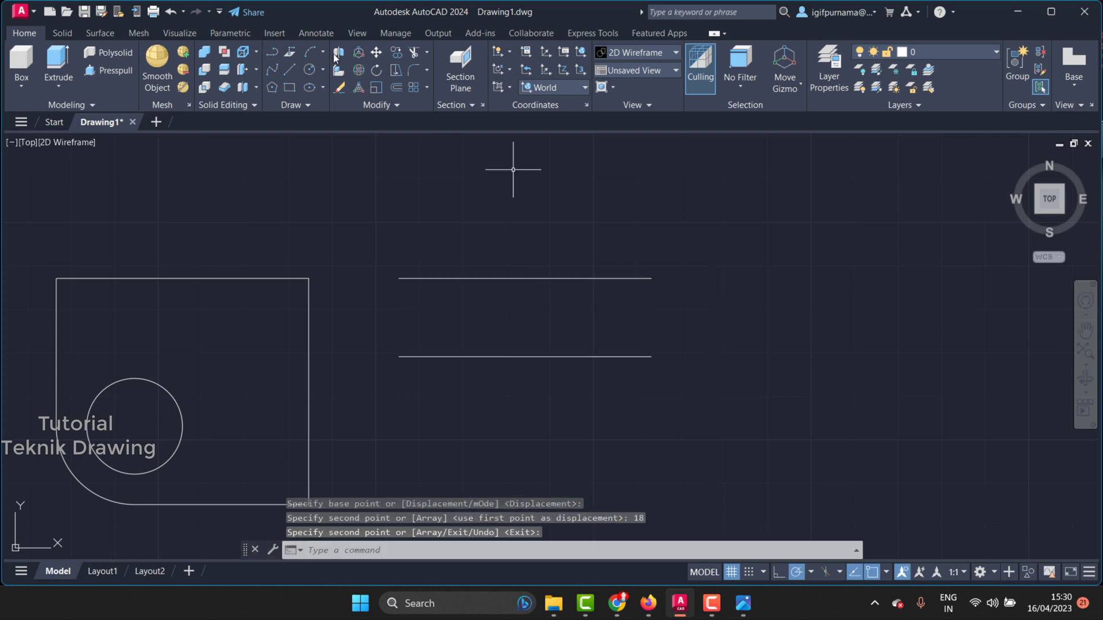
# Step: Join the two lines' left endpoints with a vertical line
pyautogui.click(290, 69)
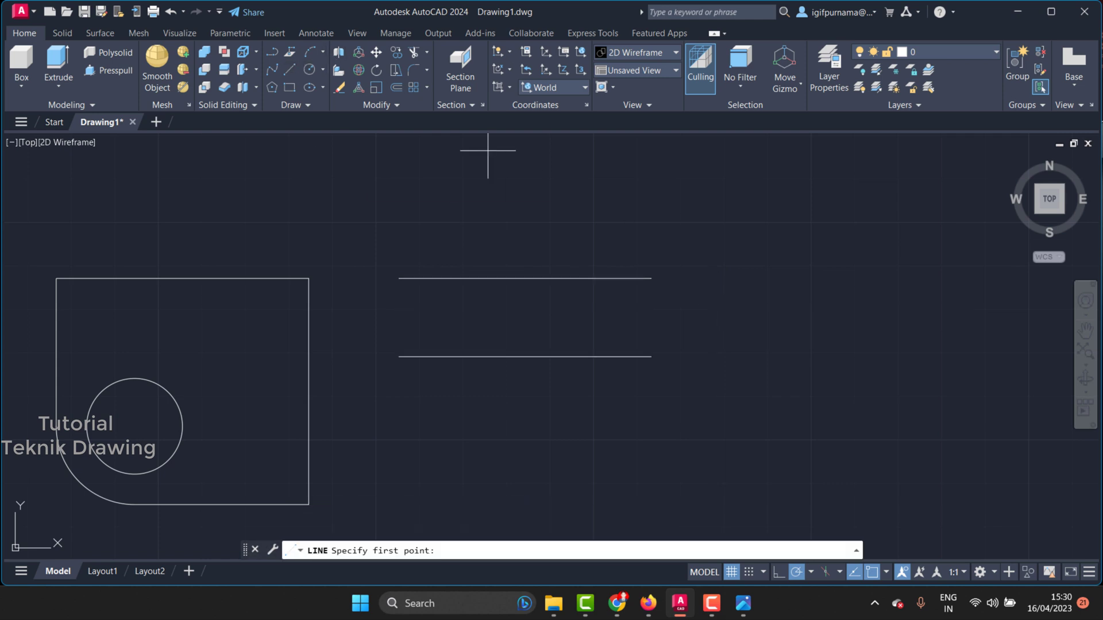
pyautogui.click(398, 356)
pyautogui.click(398, 279)
# Step: Finish the joining line and recheck the bracket reference picture
pyautogui.press('Return')
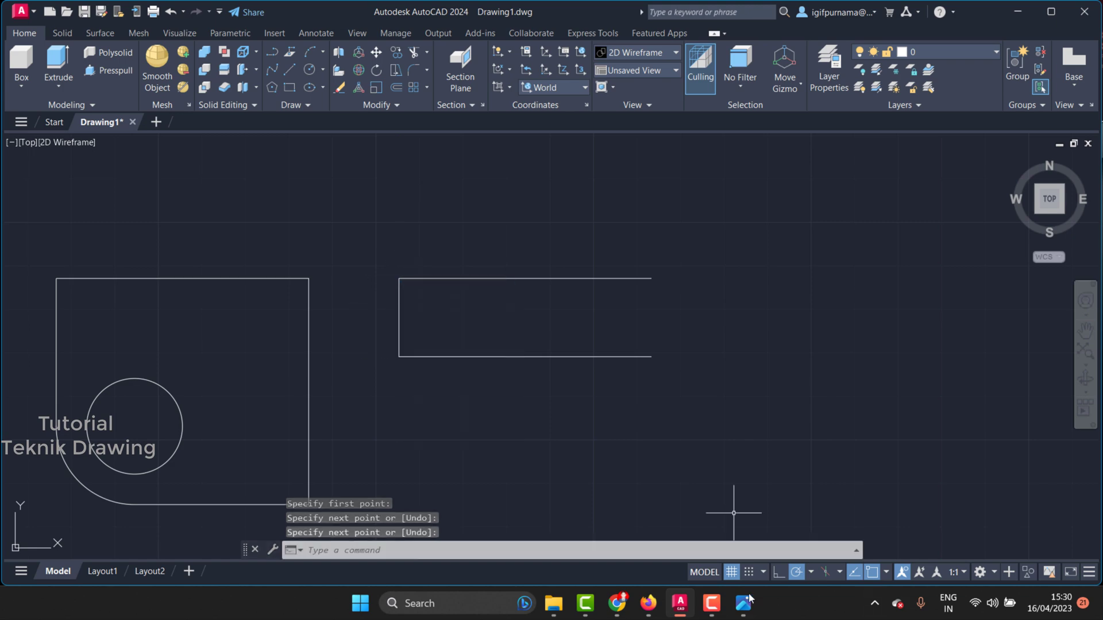
pyautogui.click(745, 602)
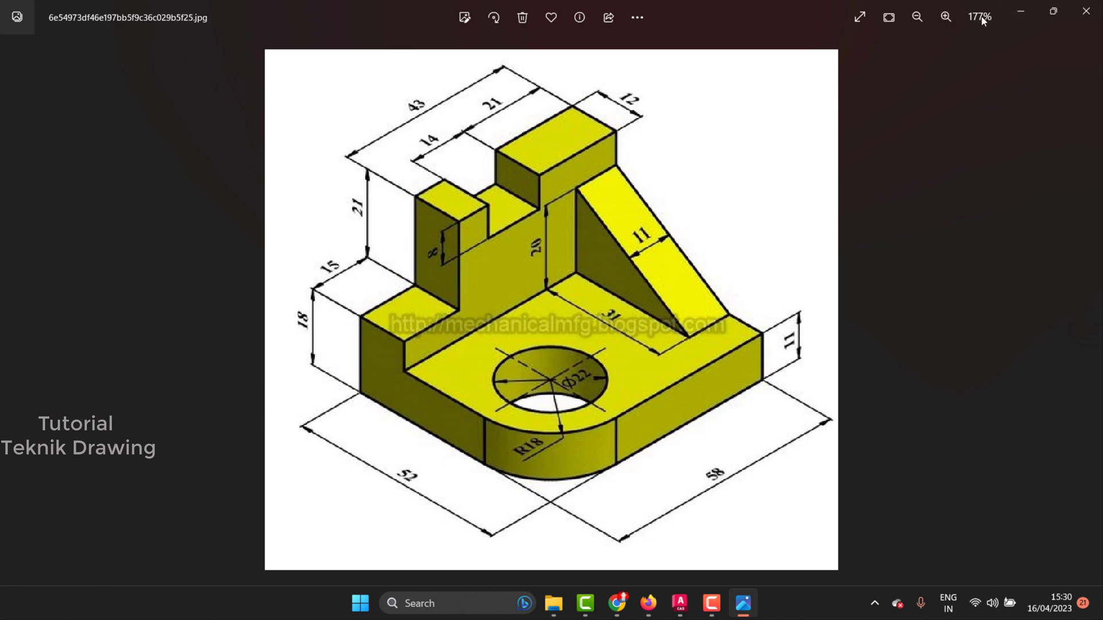
pyautogui.click(1021, 12)
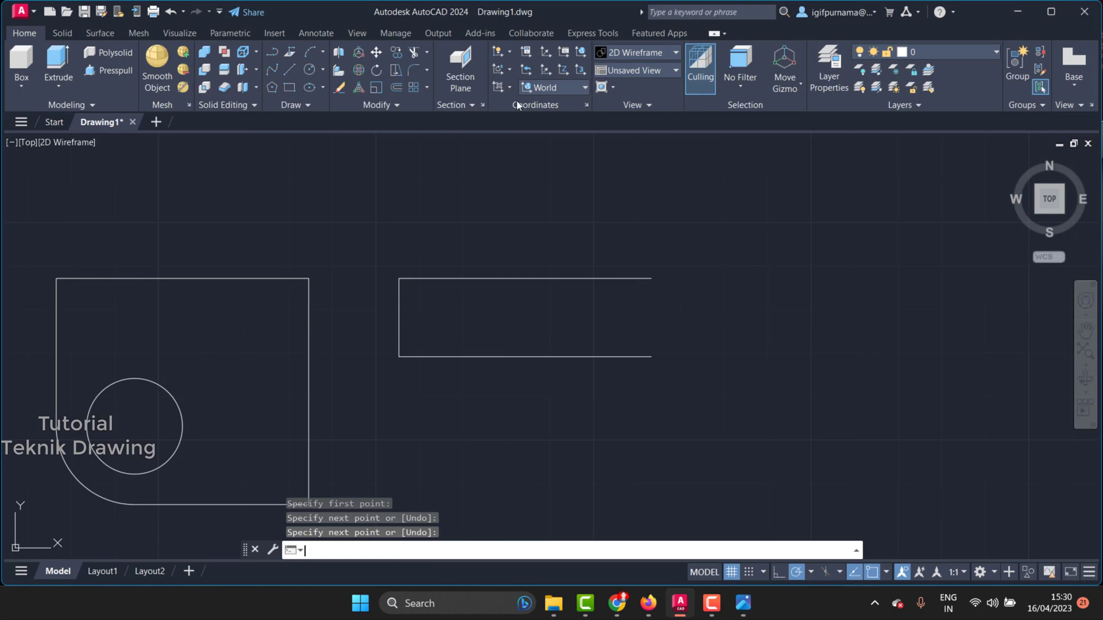
# Step: Copy the profile's left vertical edge 15 units to the right, redoing the misplaced first copy
pyautogui.click(395, 53)
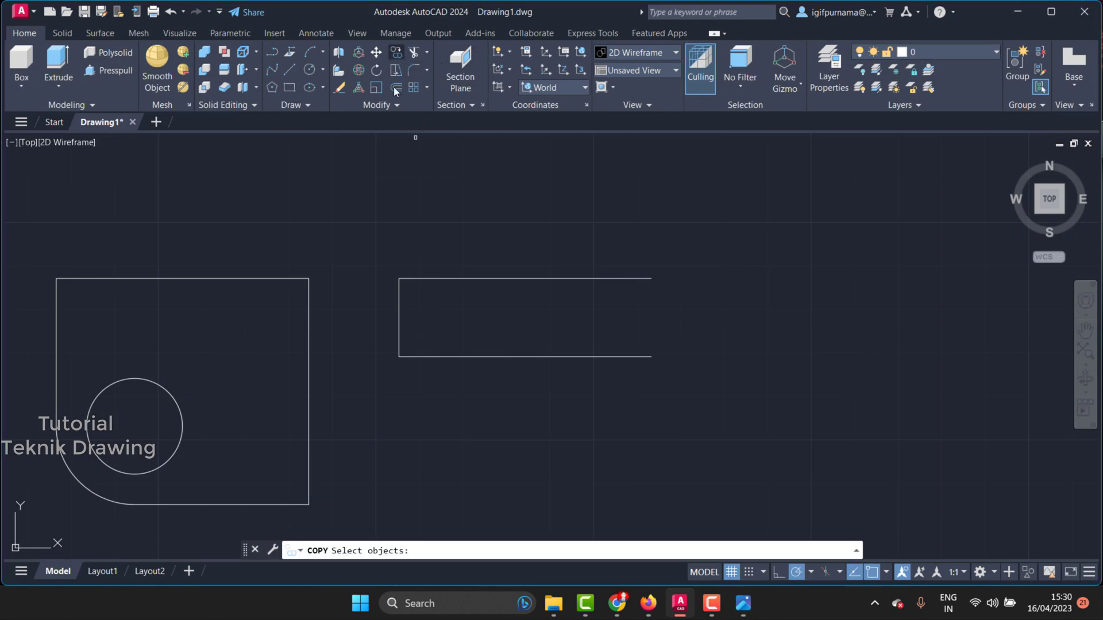
pyautogui.click(430, 322)
pyautogui.click(373, 345)
pyautogui.press('Return')
pyautogui.click(402, 419)
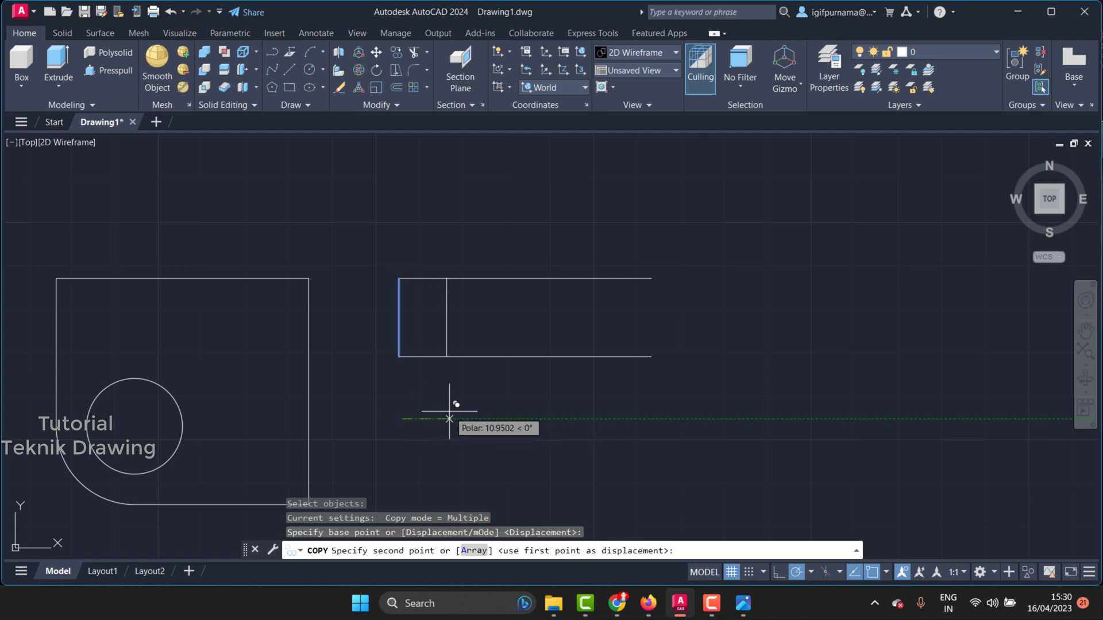
pyautogui.write('15')
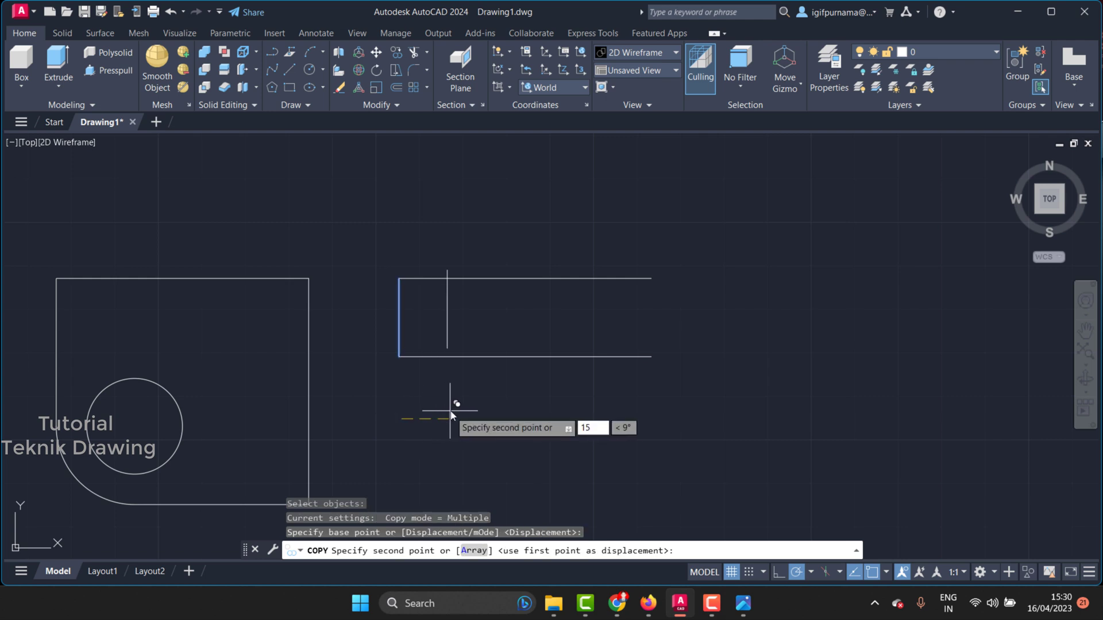
pyautogui.press('Return')
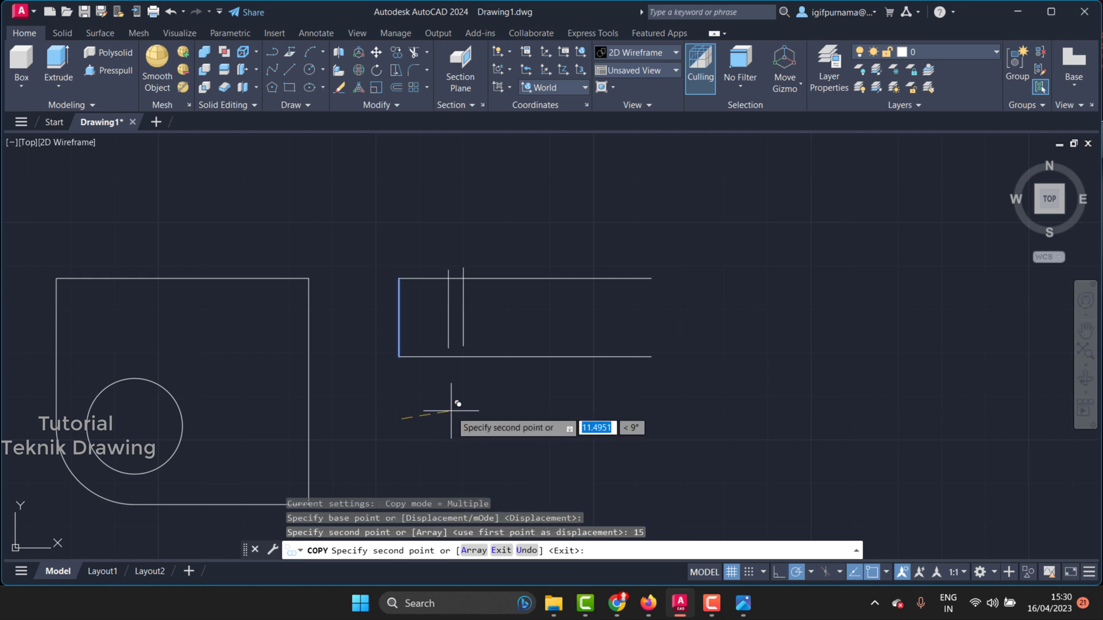
pyautogui.hotkey('ctrl', 'z')
pyautogui.write('1')
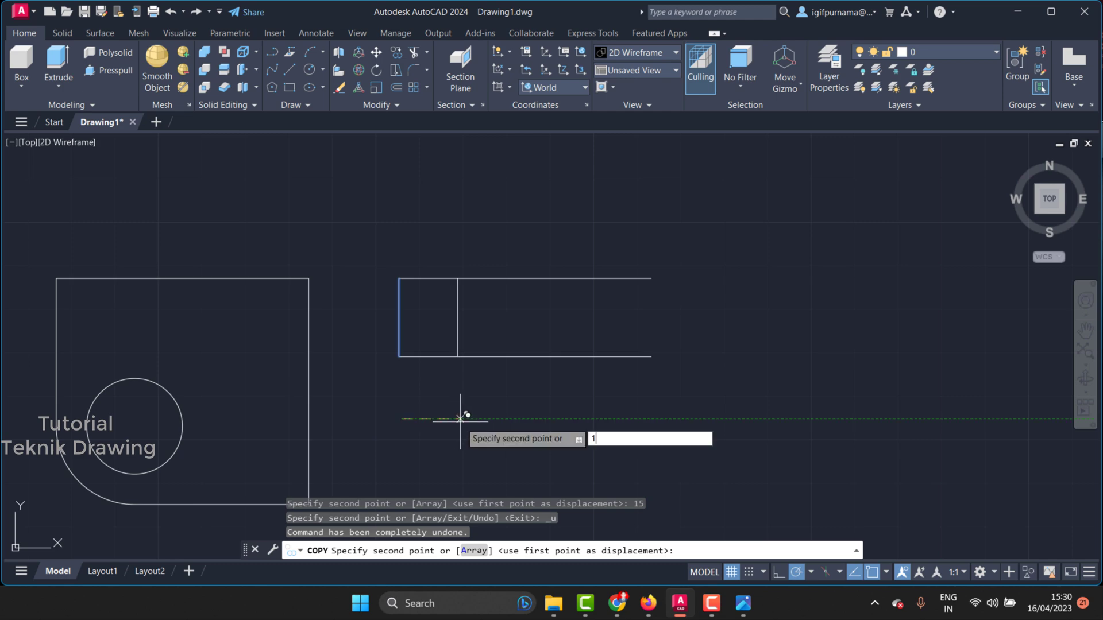
pyautogui.write('5')
pyautogui.press('Return')
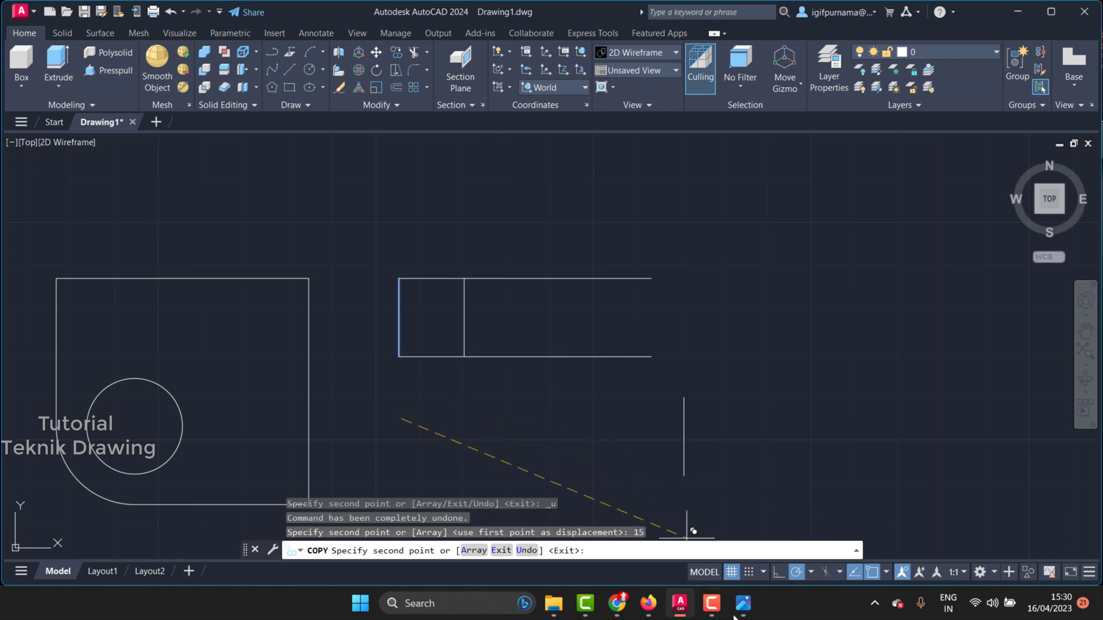
pyautogui.click(742, 603)
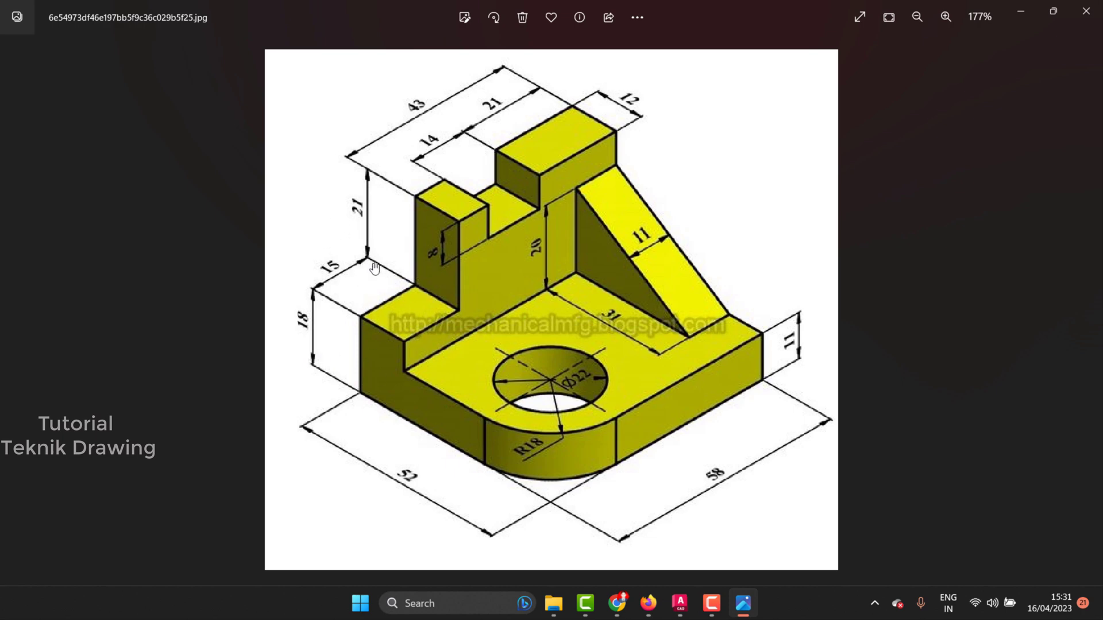
# Step: Draw a 21-unit vertical line straight up from the interior line's top endpoint
pyautogui.scroll(-3, 405, 285)
pyautogui.scroll(-2, 406, 285)
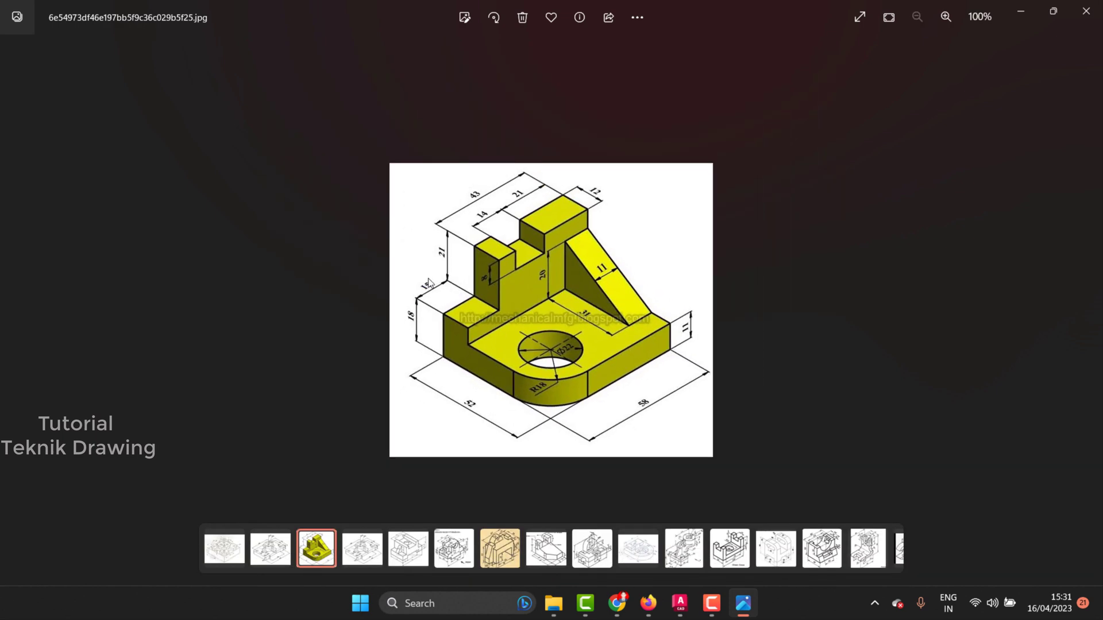
pyautogui.click(1029, 12)
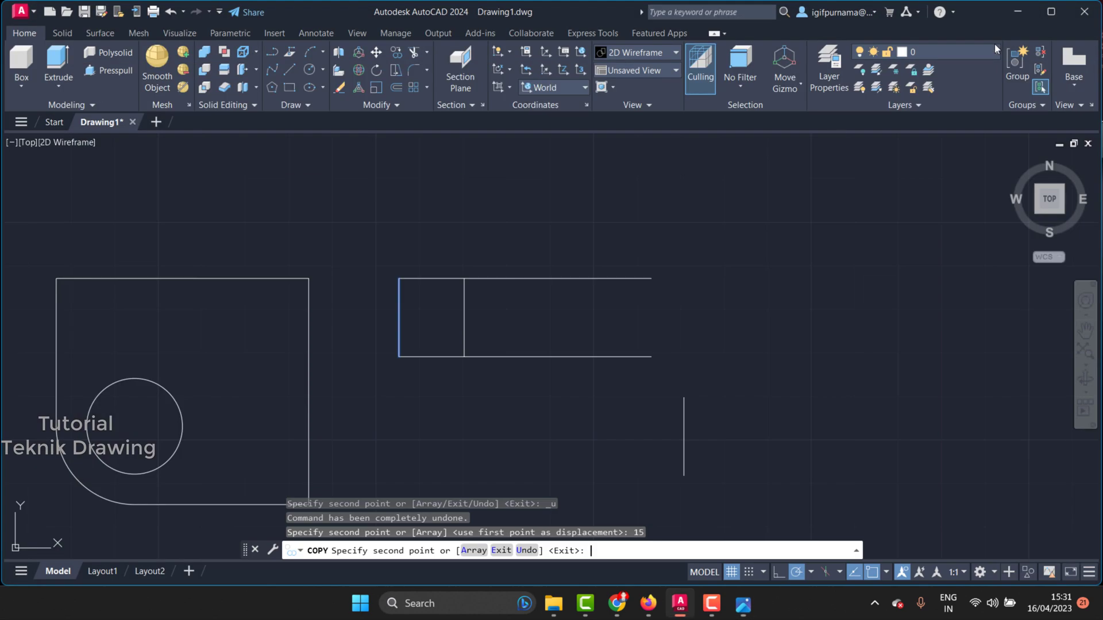
pyautogui.click(289, 69)
pyautogui.click(464, 278)
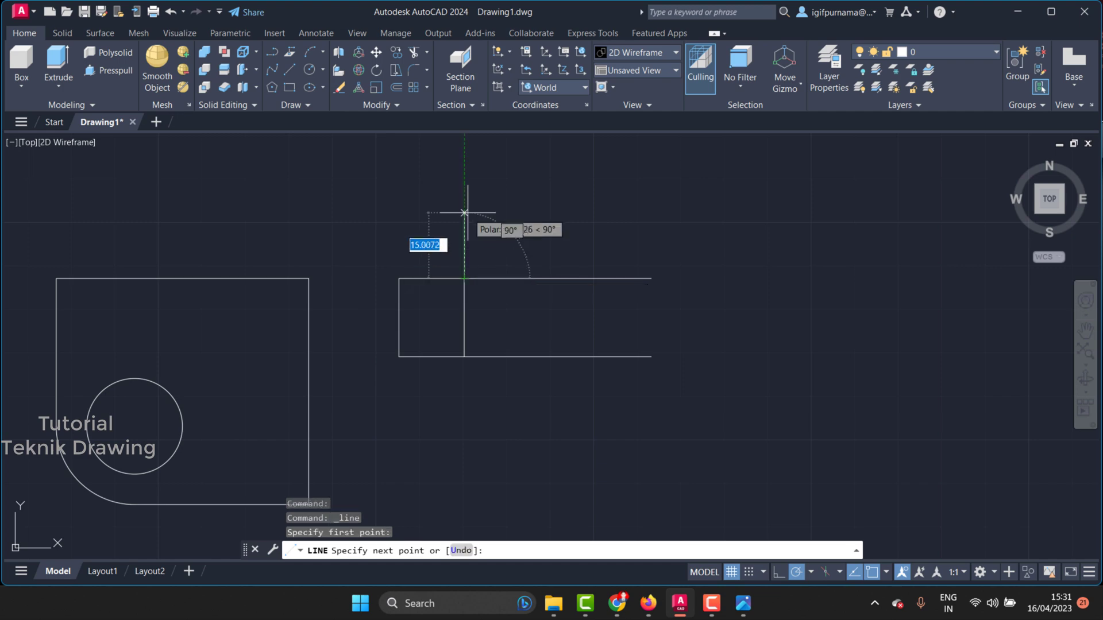
pyautogui.write('21')
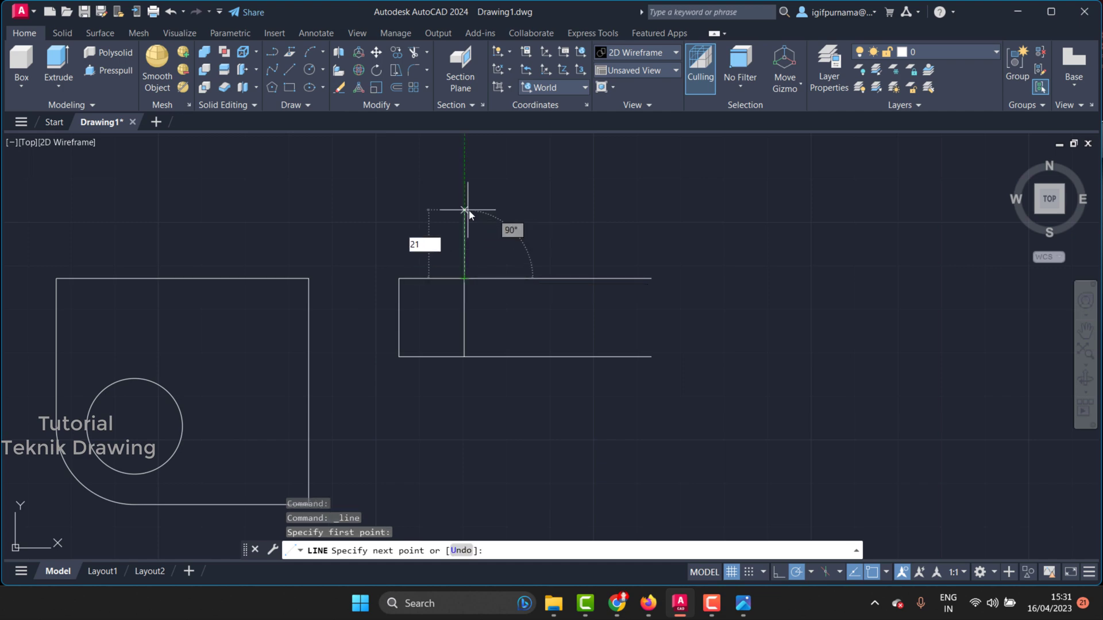
pyautogui.press('Return')
pyautogui.press('Return')
# Step: Zoom the reference picture to about 235% to read the upright's dimensions, then return to AutoCAD
pyautogui.click(744, 612)
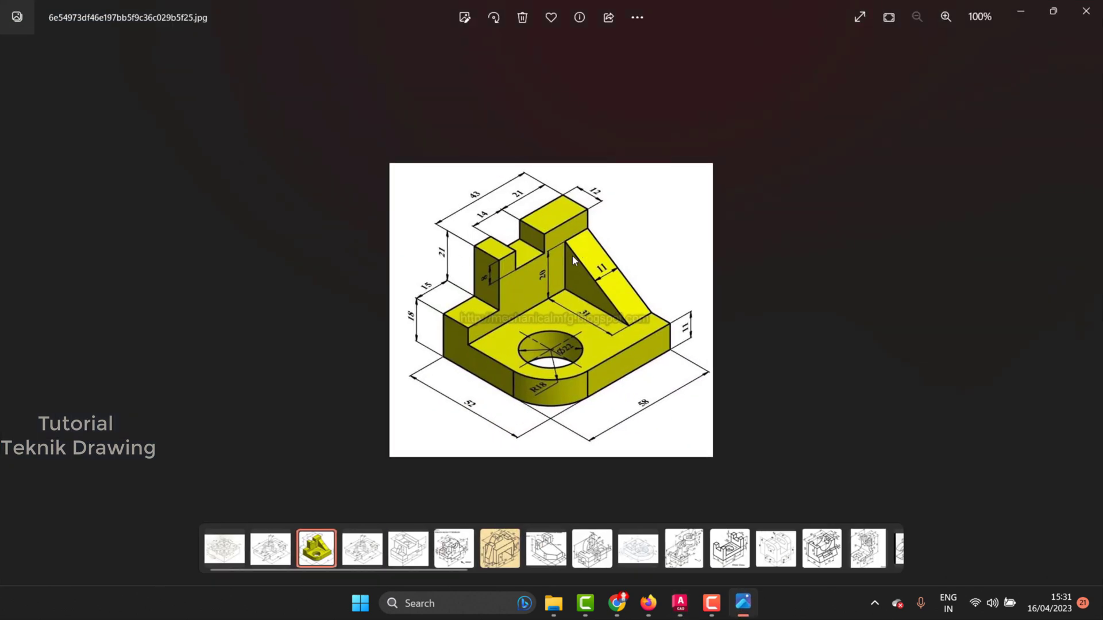
pyautogui.scroll(5, 428, 292)
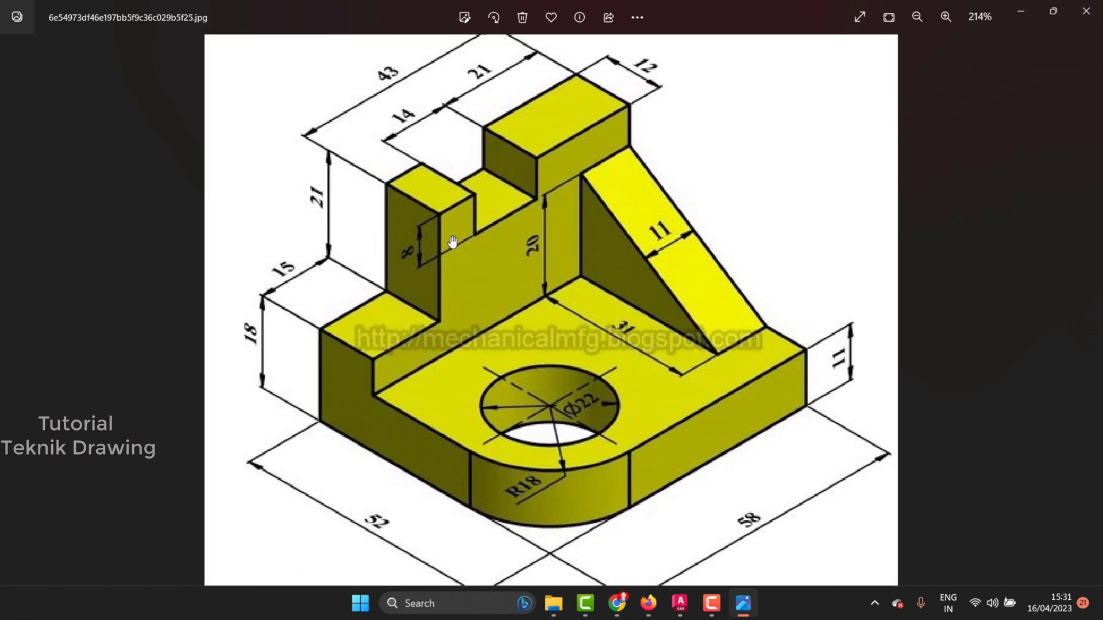
pyautogui.scroll(-1, 437, 264)
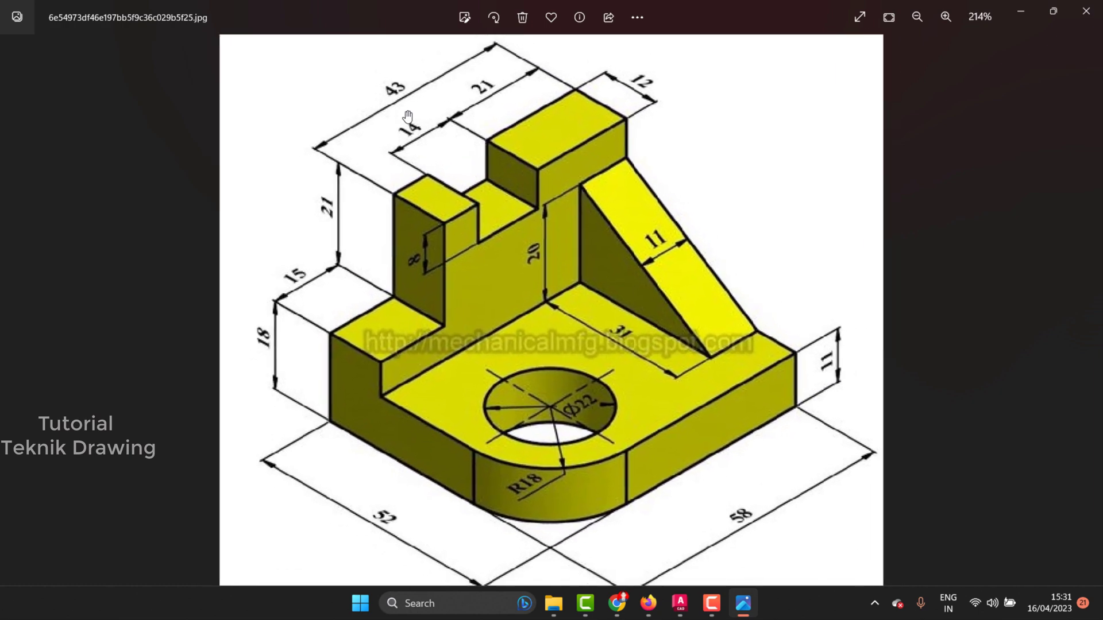
pyautogui.scroll(2, 413, 149)
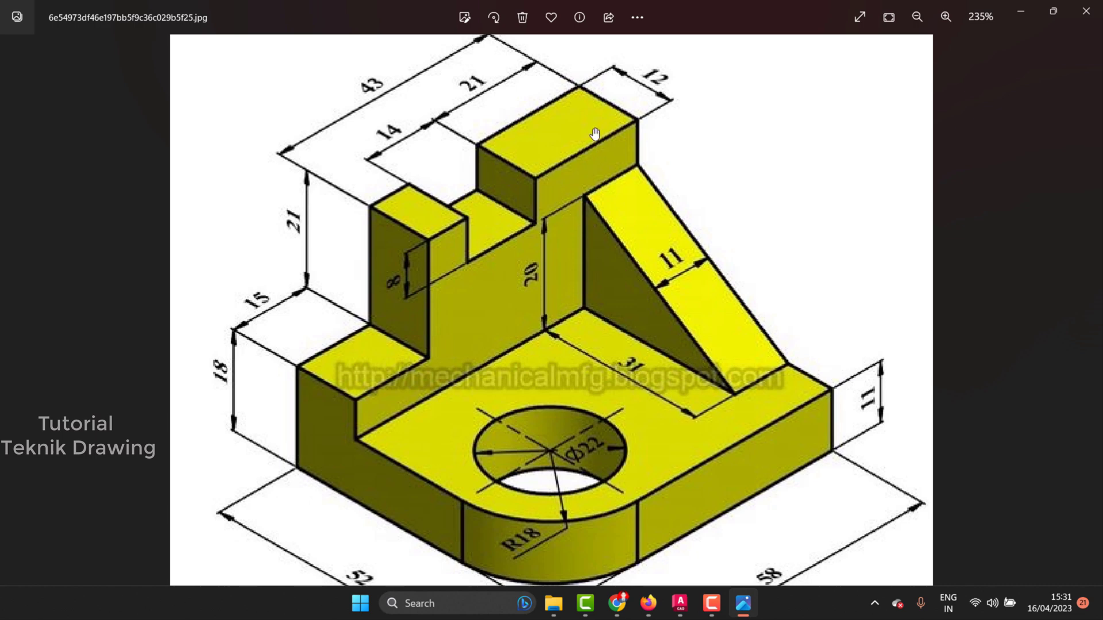
pyautogui.click(1021, 16)
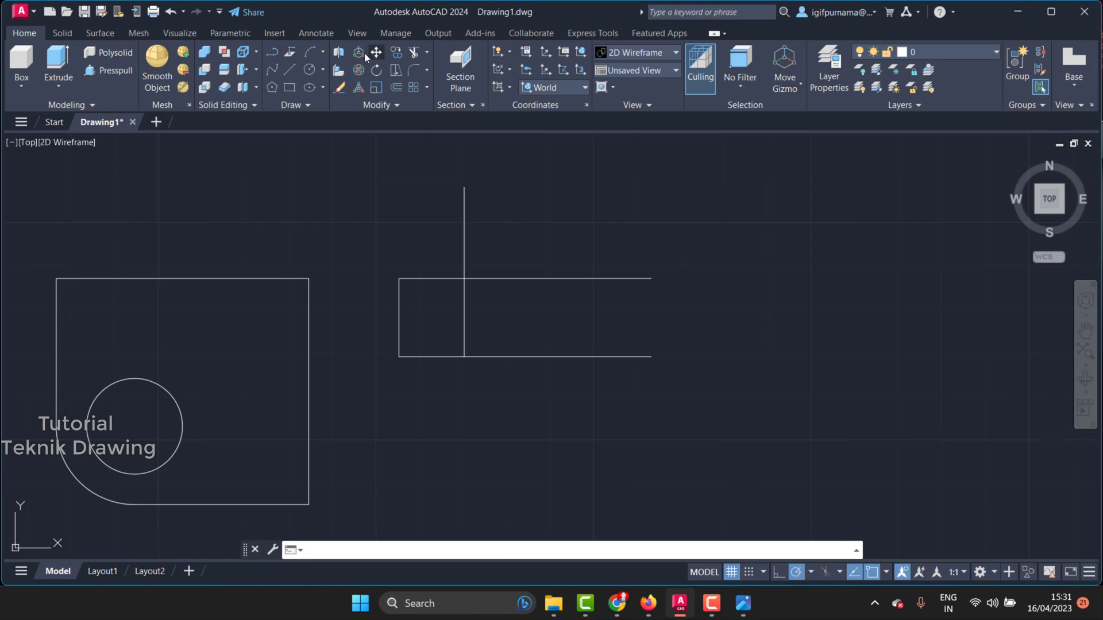
# Step: Draw the upright's horizontal top edge from the tall line's top, then bring up the reference picture
pyautogui.click(289, 69)
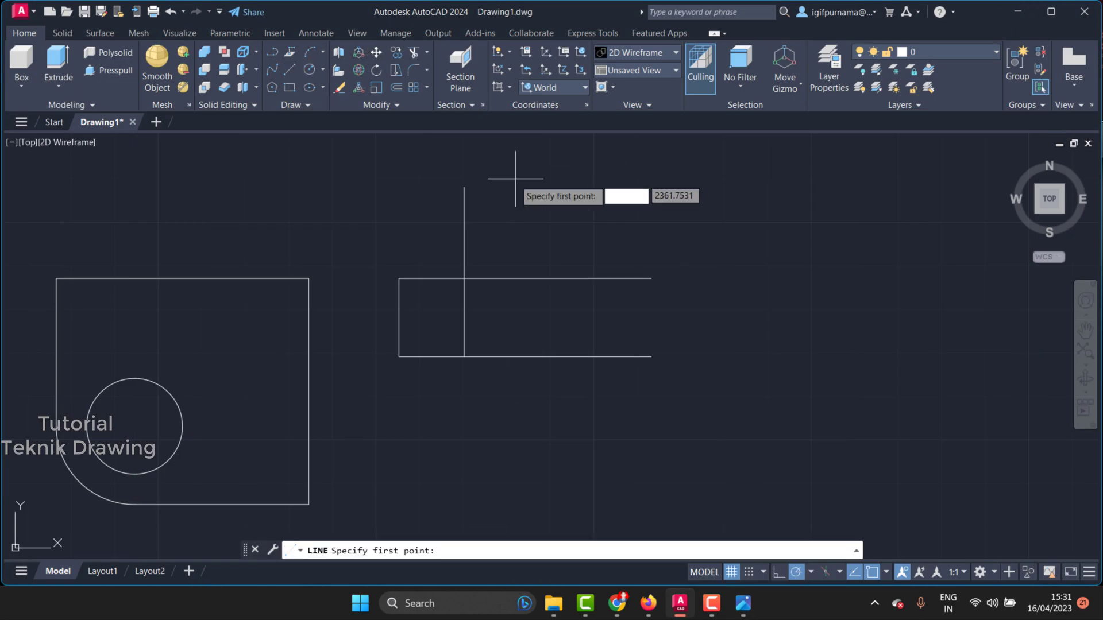
pyautogui.click(464, 188)
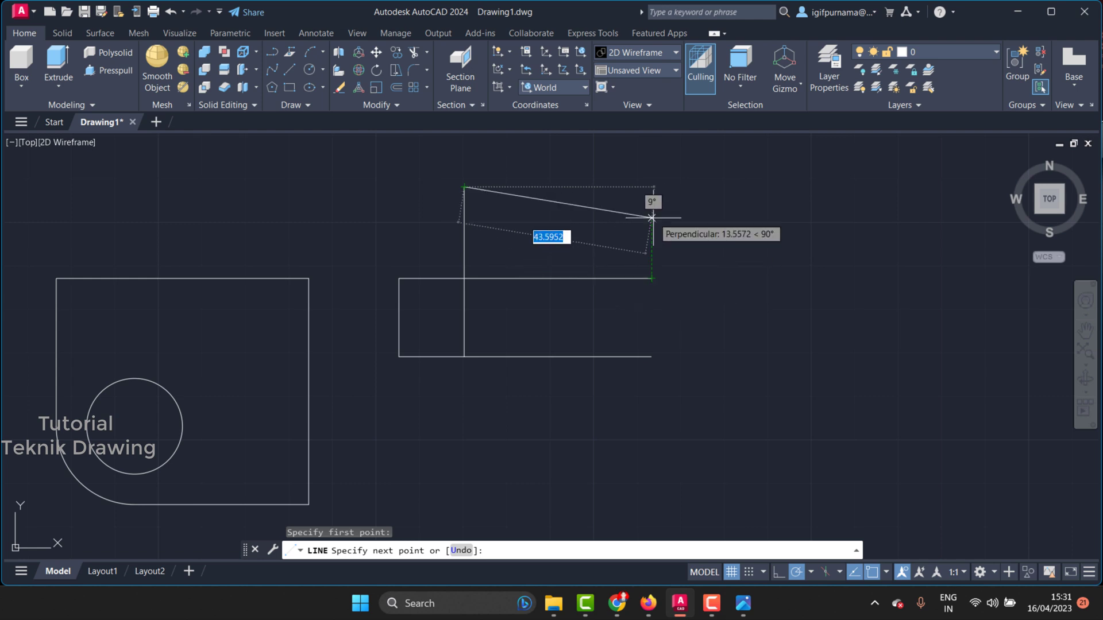
pyautogui.click(651, 187)
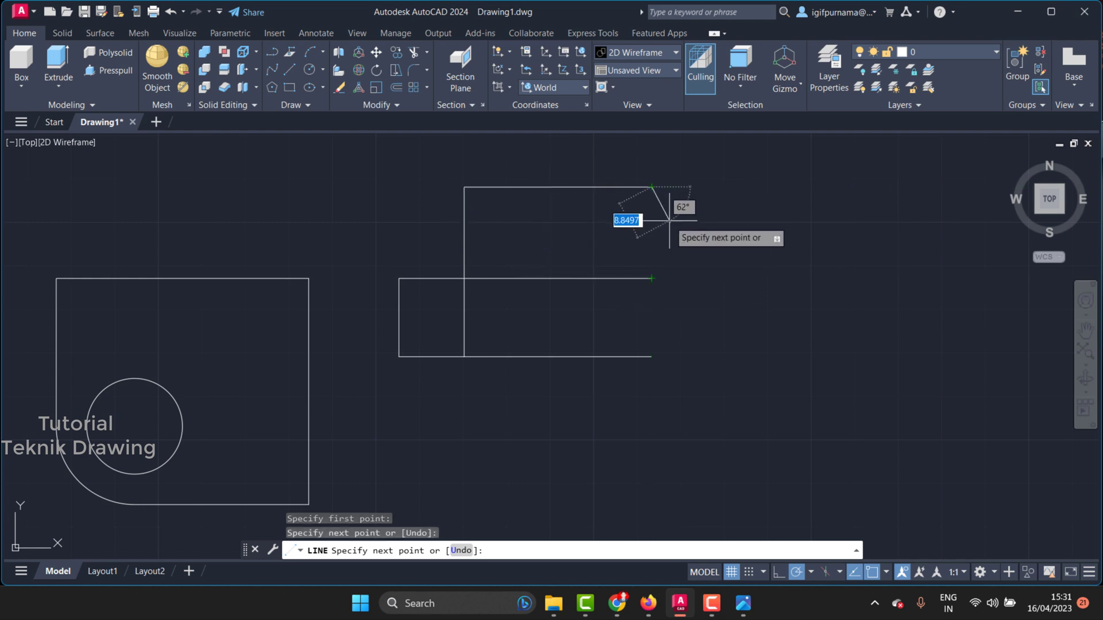
pyautogui.press('Escape')
pyautogui.scroll(2, 510, 179)
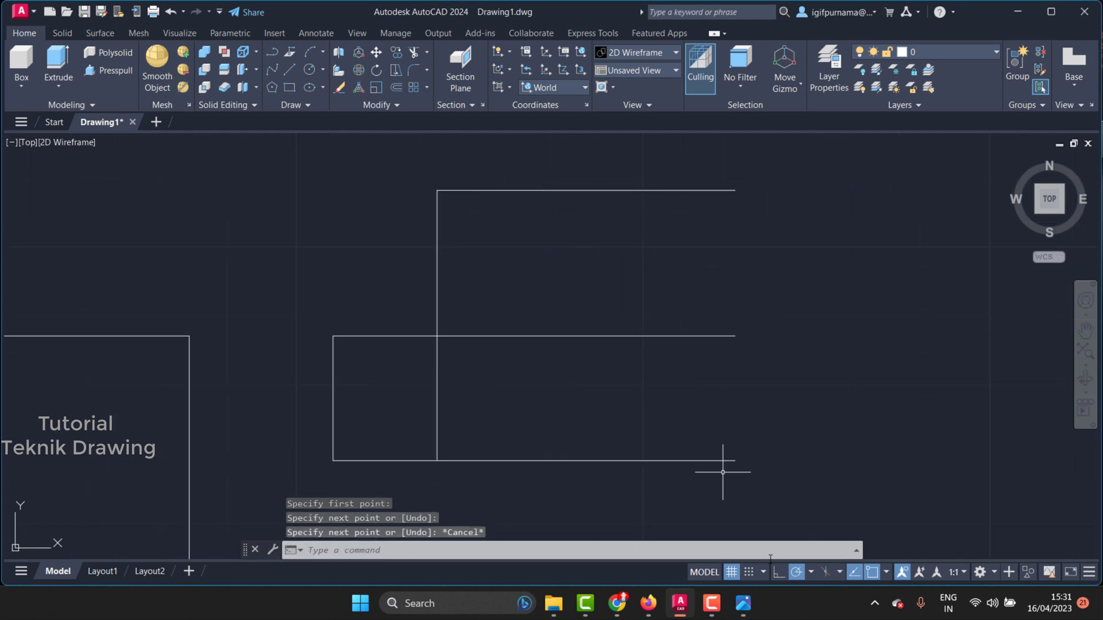
pyautogui.click(742, 603)
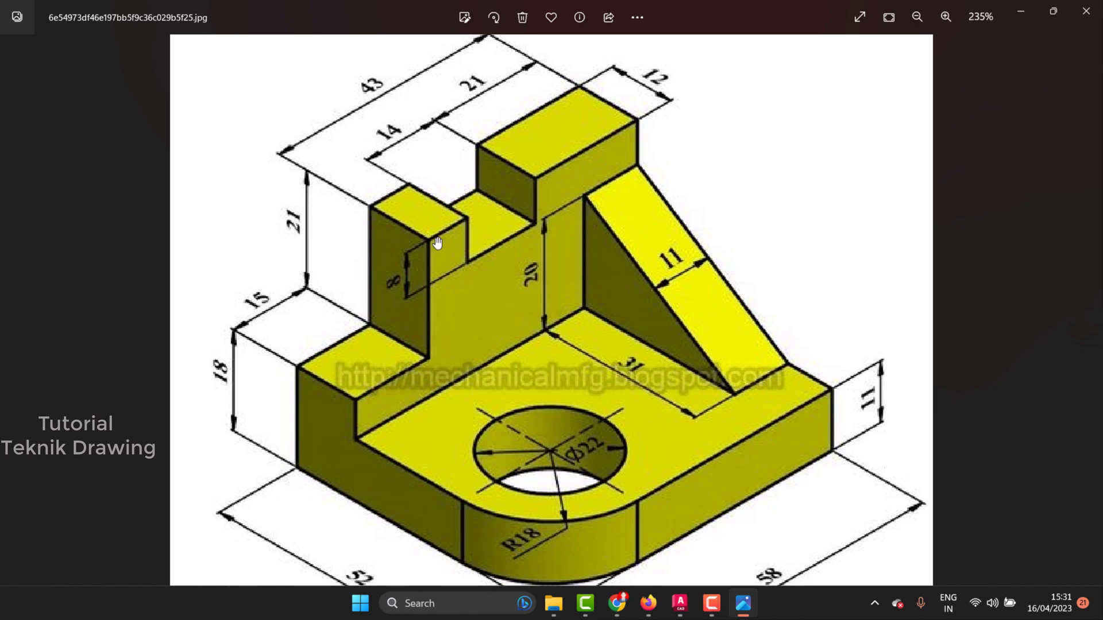
# Step: Zoom in and out on the reference to check the upright's dimensions, then minimize Photos
pyautogui.scroll(1, 413, 161)
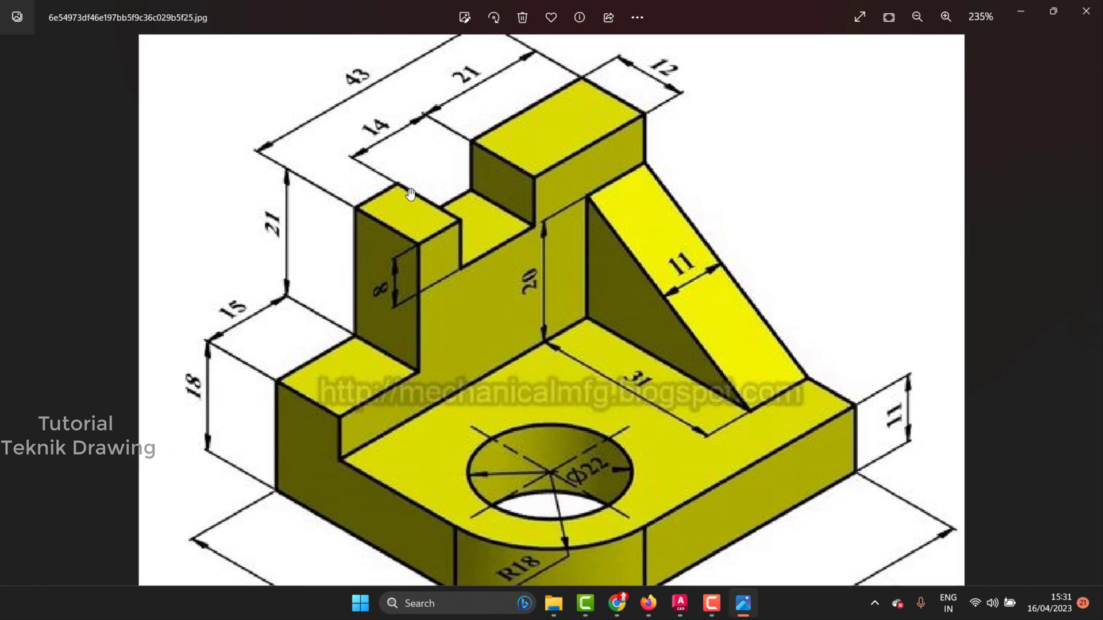
pyautogui.scroll(-2, 451, 98)
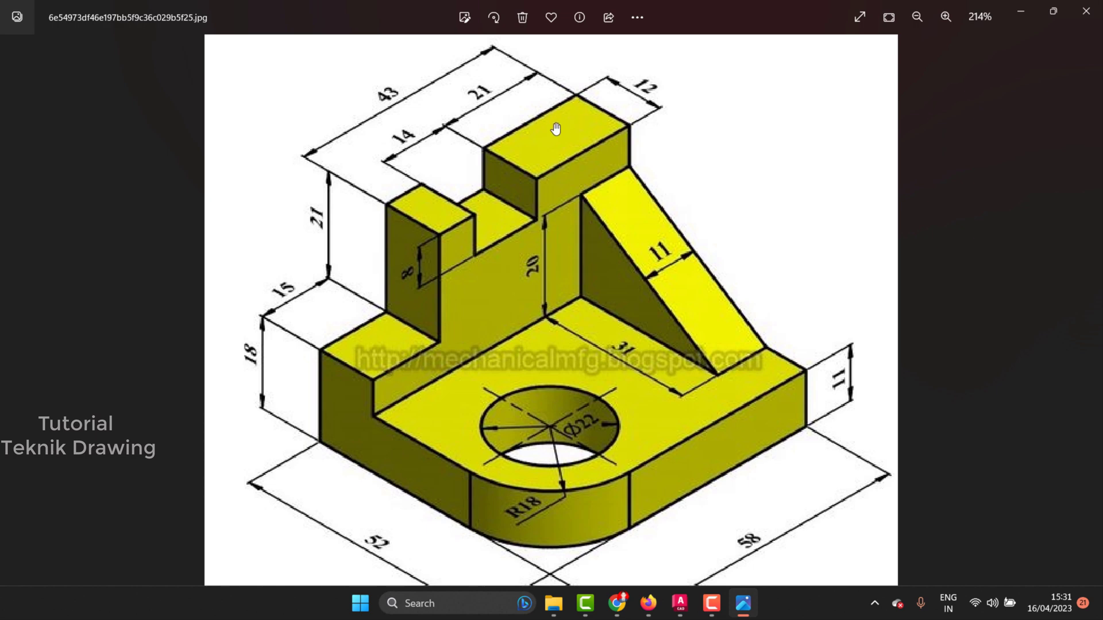
pyautogui.scroll(2, 428, 213)
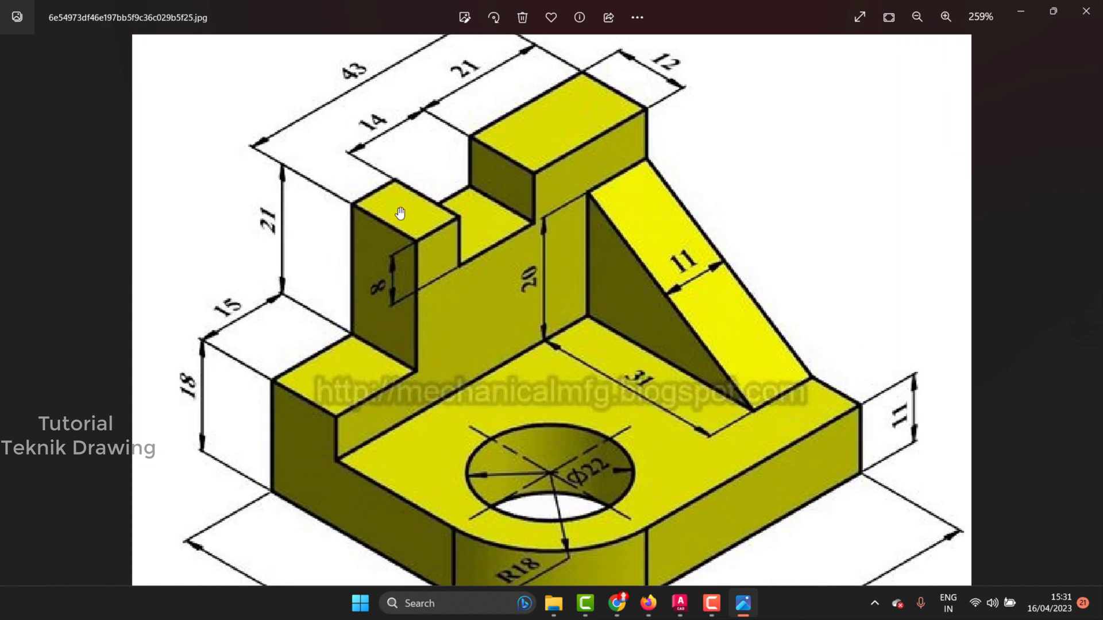
pyautogui.scroll(-1, 425, 213)
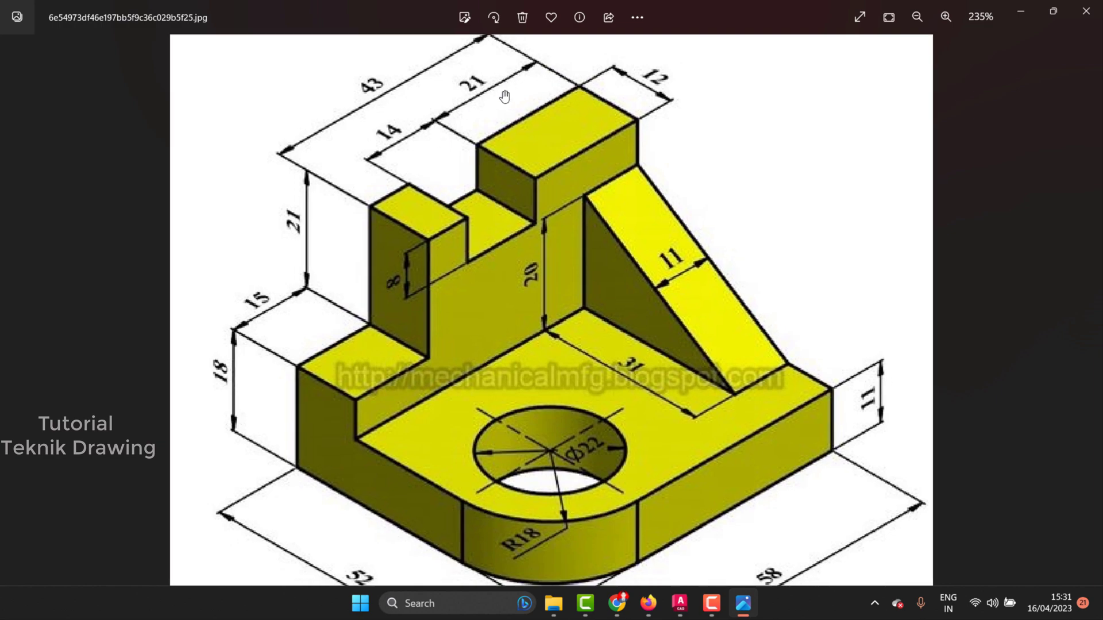
pyautogui.click(1020, 11)
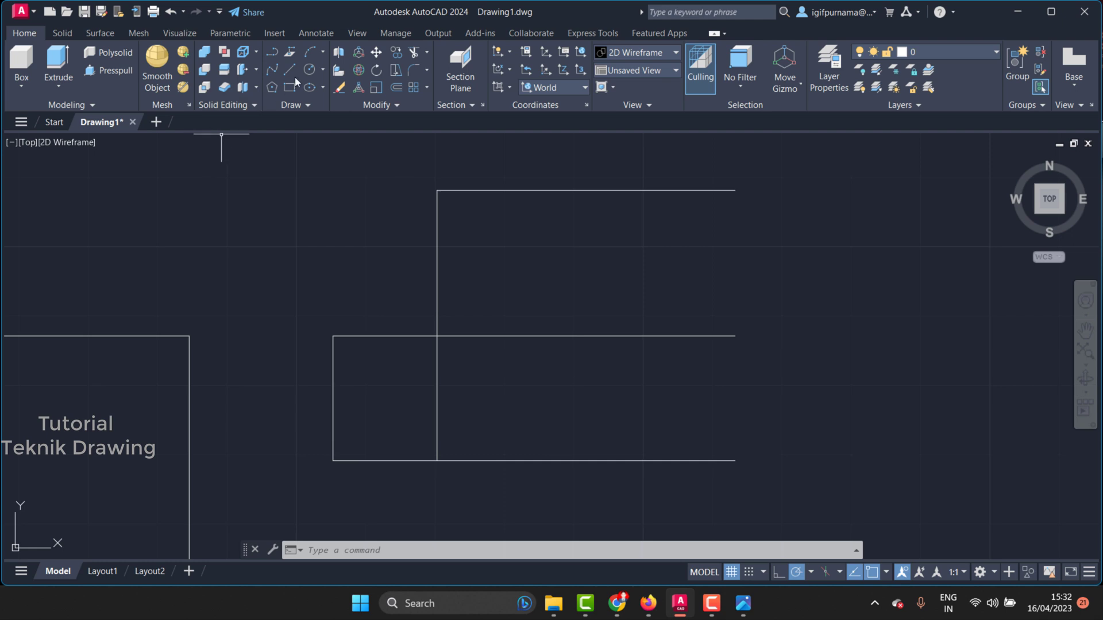
# Step: Draw the upright's right vertical line down from its top-right corner
pyautogui.click(290, 70)
pyautogui.click(735, 190)
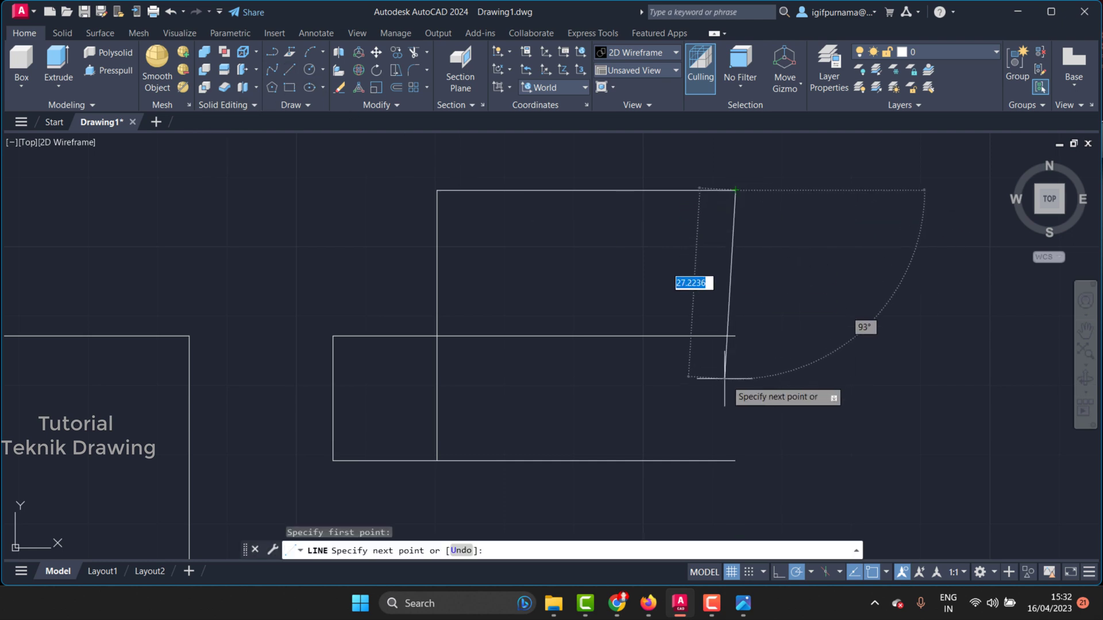
pyautogui.click(735, 397)
pyautogui.rightClick(737, 396)
pyautogui.click(762, 410)
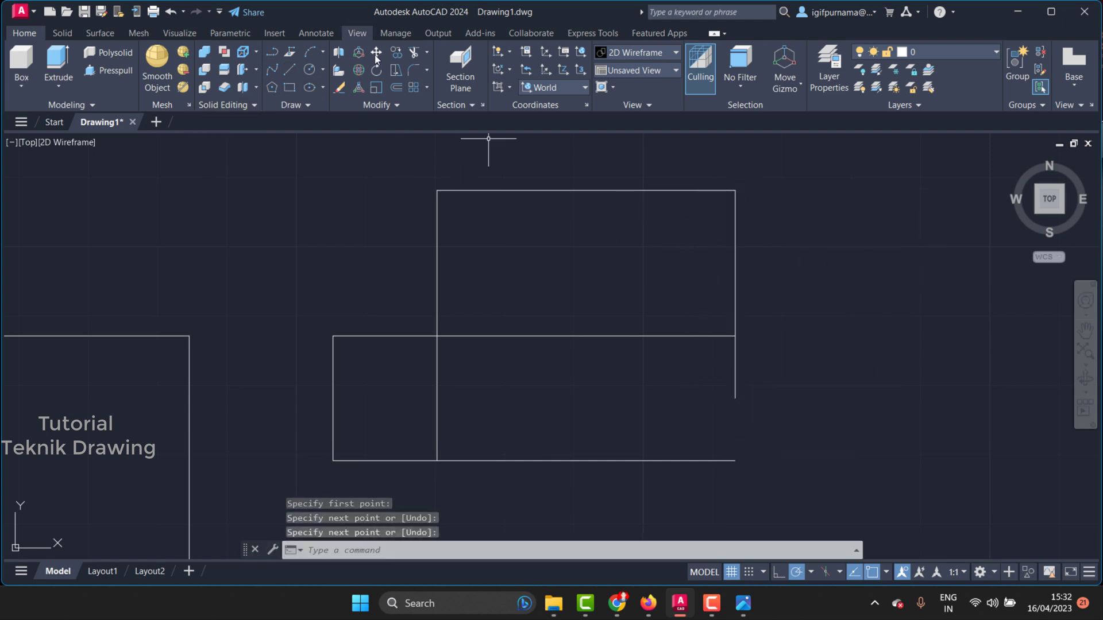
# Step: Copy the right vertical line 14 units left, recheck the reference, then undo that copy
pyautogui.click(396, 52)
pyautogui.click(877, 310)
pyautogui.click(689, 253)
pyautogui.rightClick(919, 319)
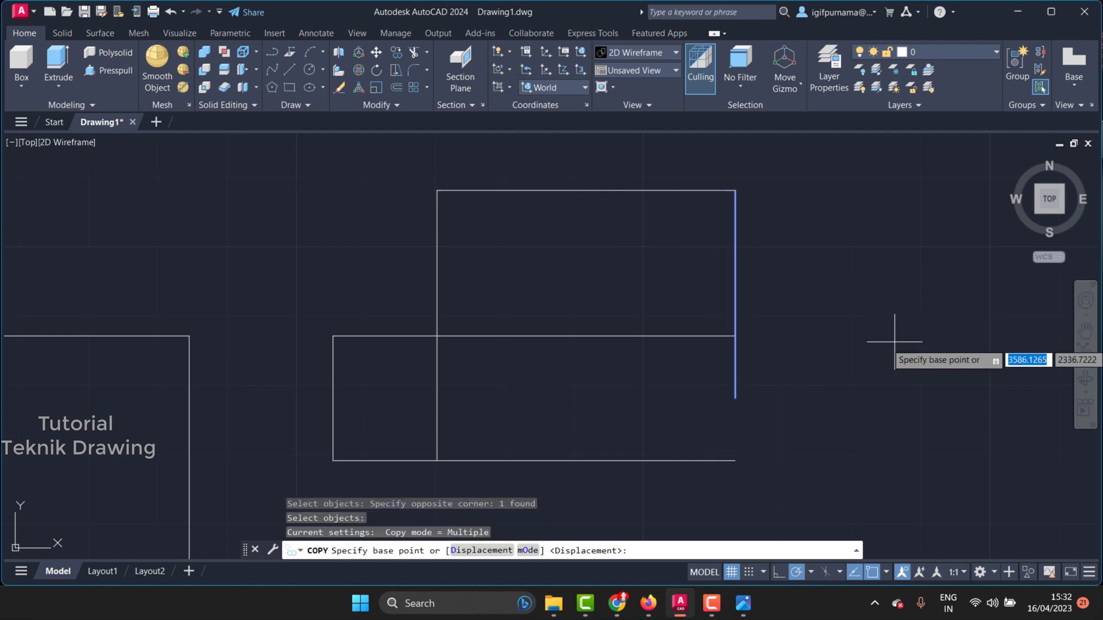
pyautogui.click(904, 353)
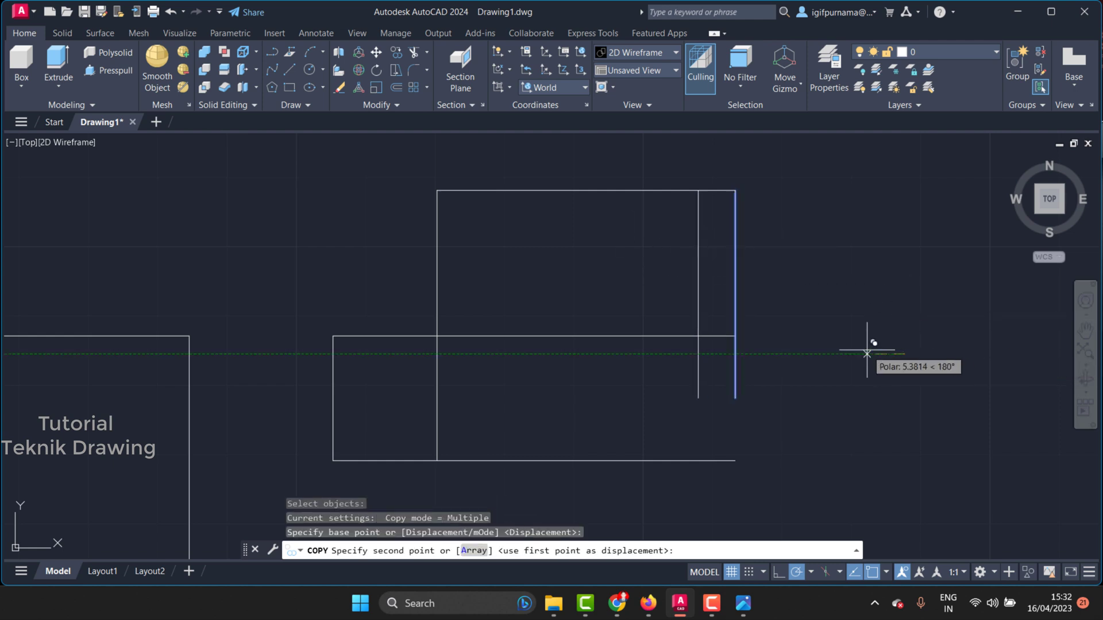
pyautogui.write('14')
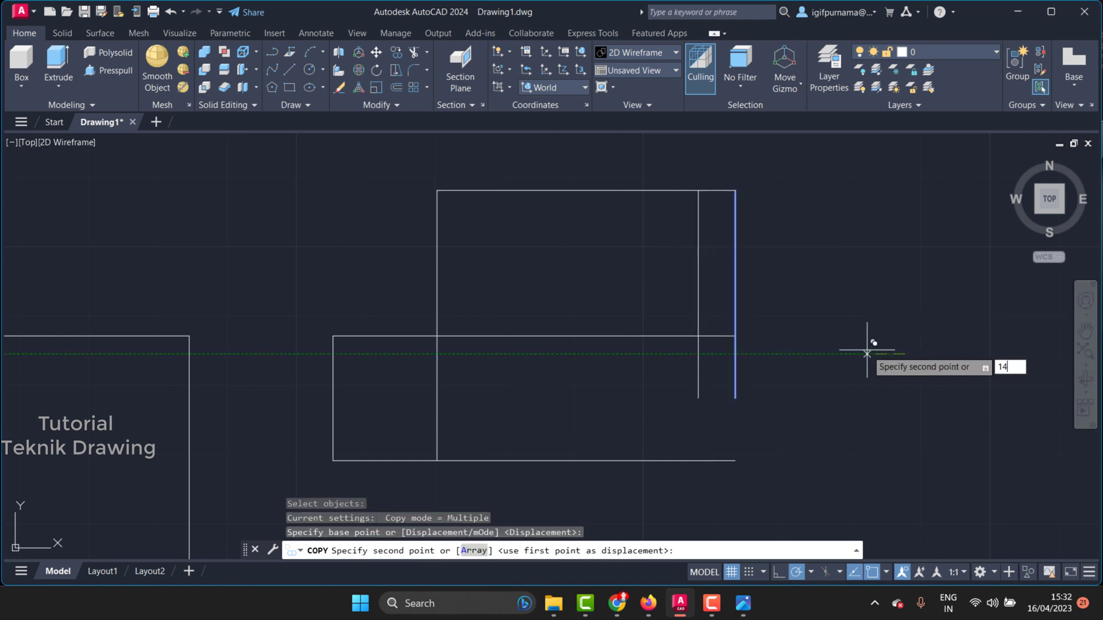
pyautogui.press('Return')
pyautogui.press('Return')
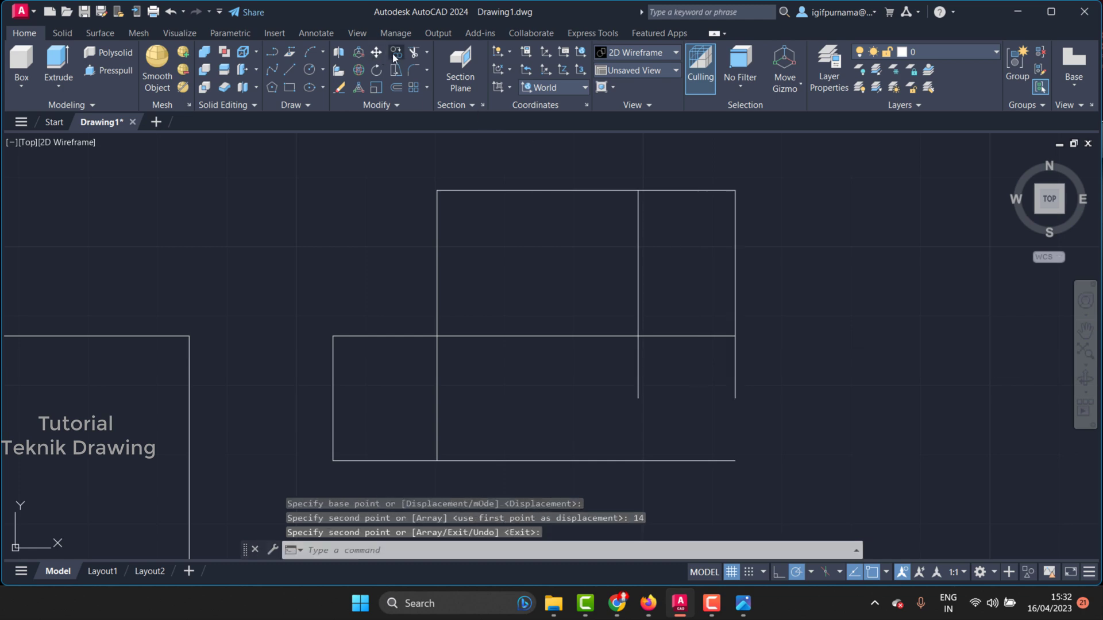
pyautogui.click(395, 56)
pyautogui.click(742, 603)
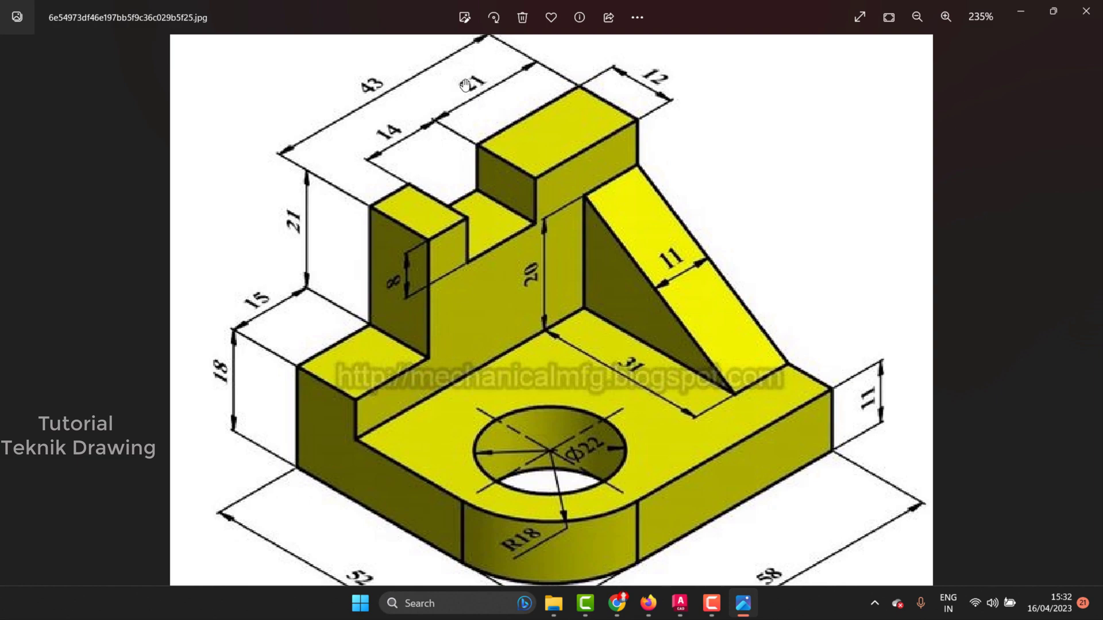
pyautogui.click(1033, 12)
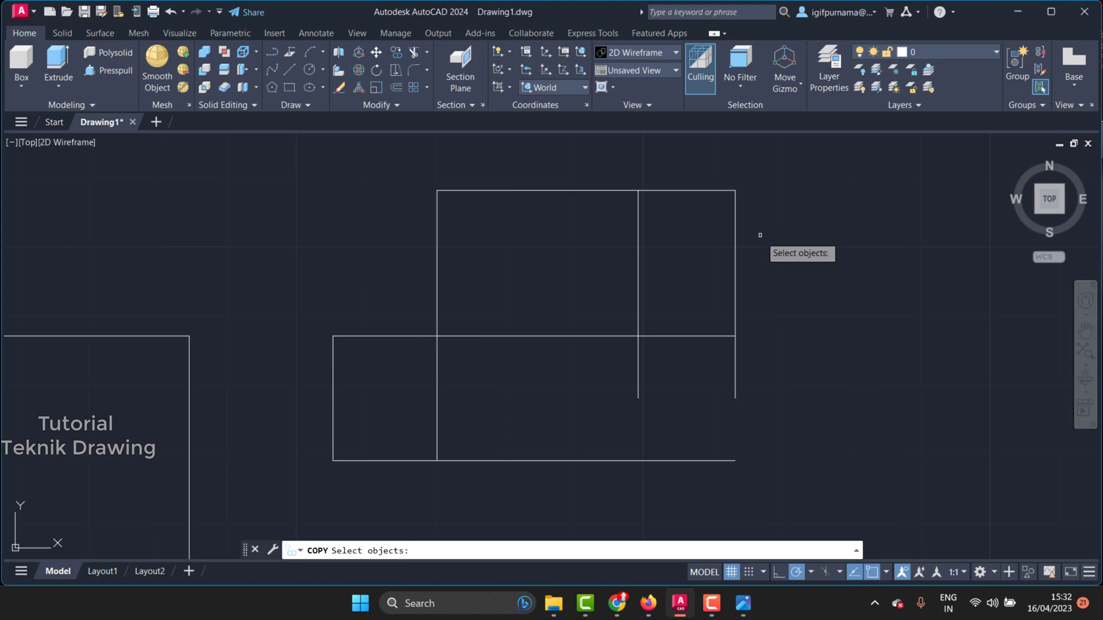
pyautogui.hotkey('ctrl', 'z')
pyautogui.hotkey('ctrl', 'z')
pyautogui.hotkey('ctrl', 'z')
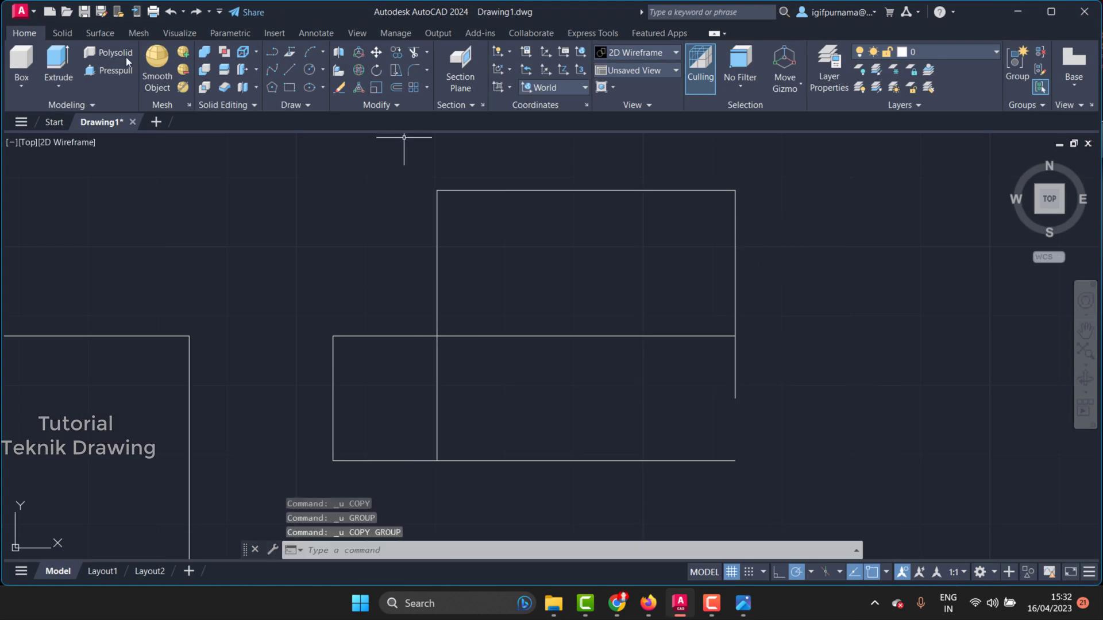
# Step: Copy the right vertical line 21 units to the left
pyautogui.click(395, 51)
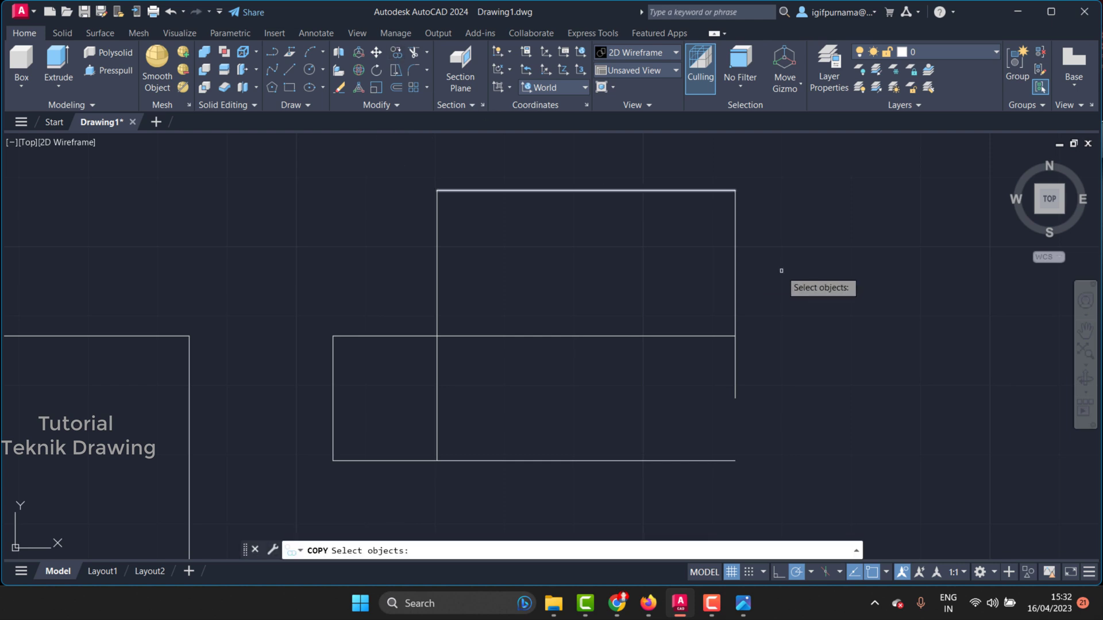
pyautogui.click(781, 270)
pyautogui.click(660, 241)
pyautogui.press('Return')
pyautogui.click(864, 301)
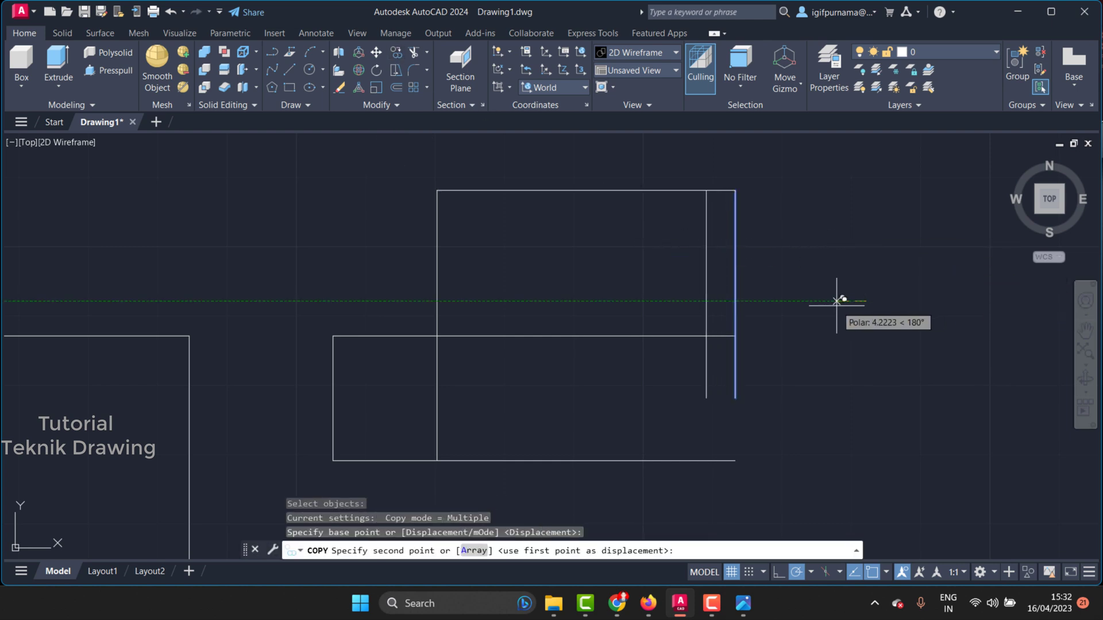
pyautogui.write('21')
pyautogui.press('Return')
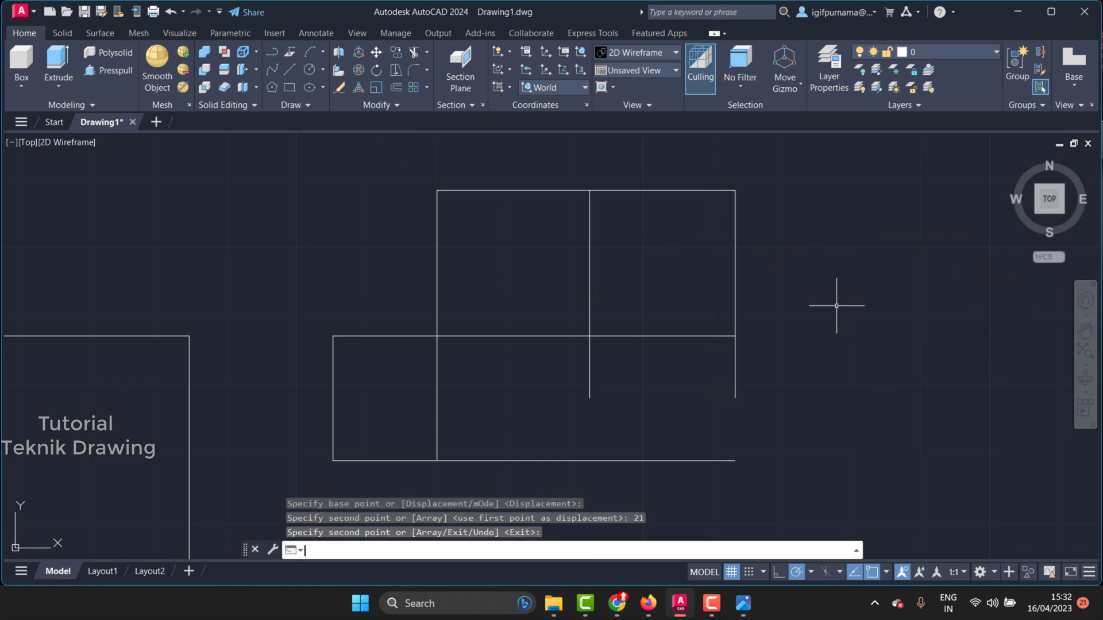
pyautogui.press('Return')
# Step: Copy the 21-unit line a further 14 units left, and check the reference
pyautogui.press('Return')
pyautogui.click(621, 243)
pyautogui.click(542, 391)
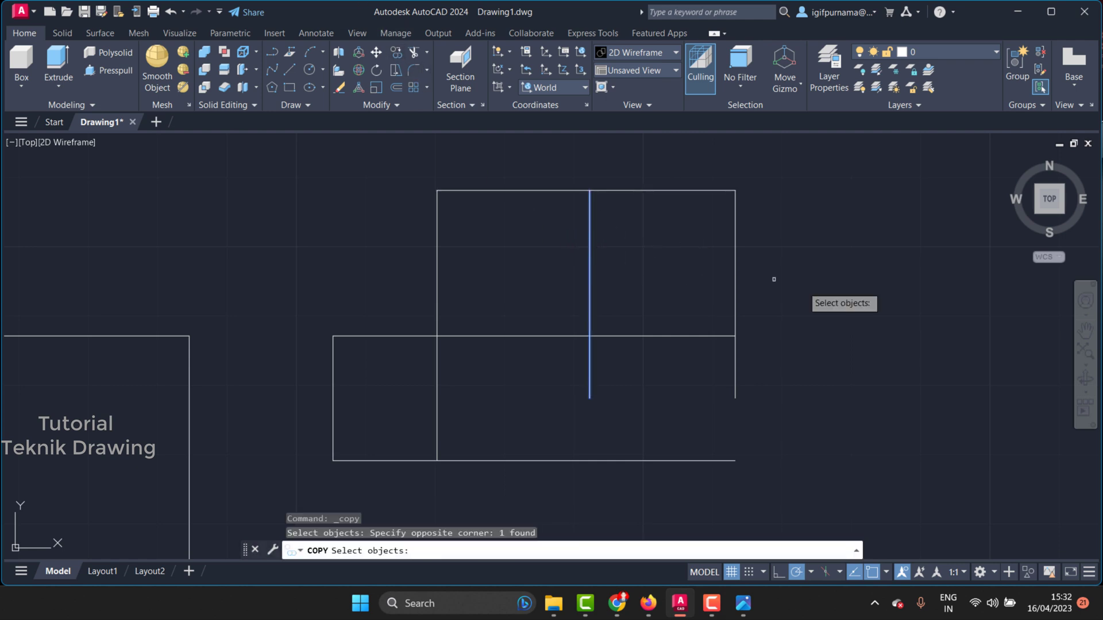
pyautogui.press('Return')
pyautogui.click(924, 333)
pyautogui.write('1')
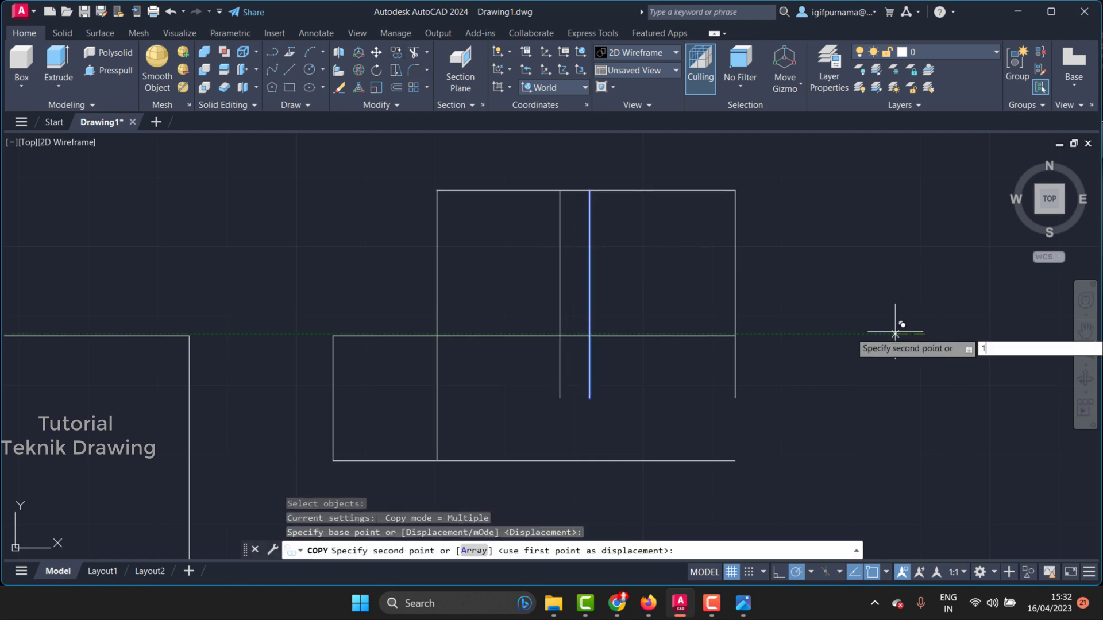
pyautogui.write('4')
pyautogui.press('Return')
pyautogui.press('Return')
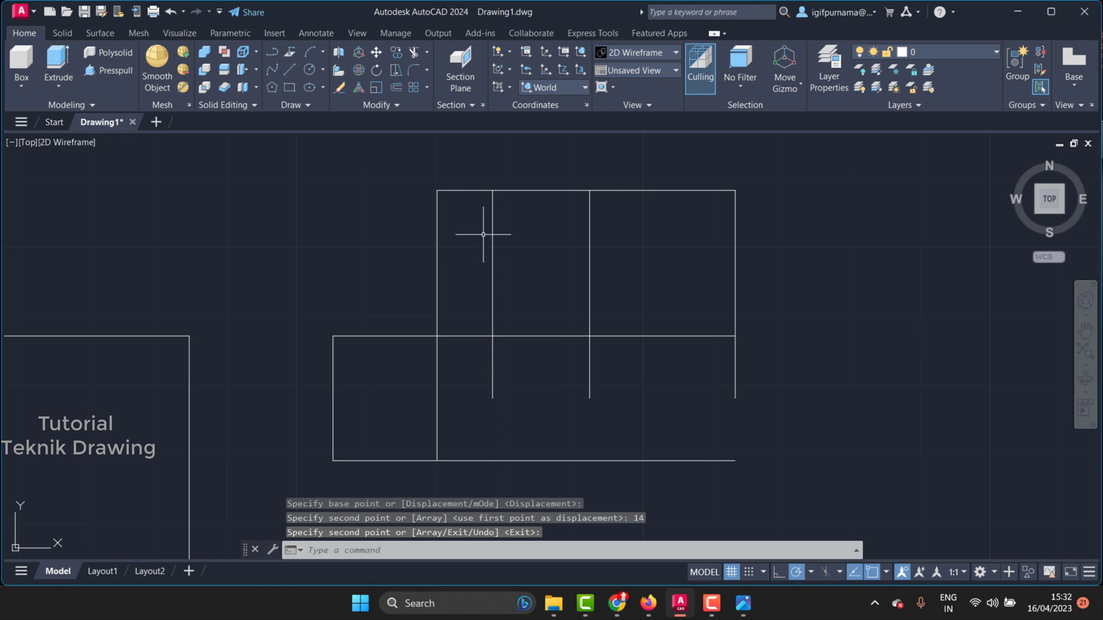
pyautogui.click(743, 604)
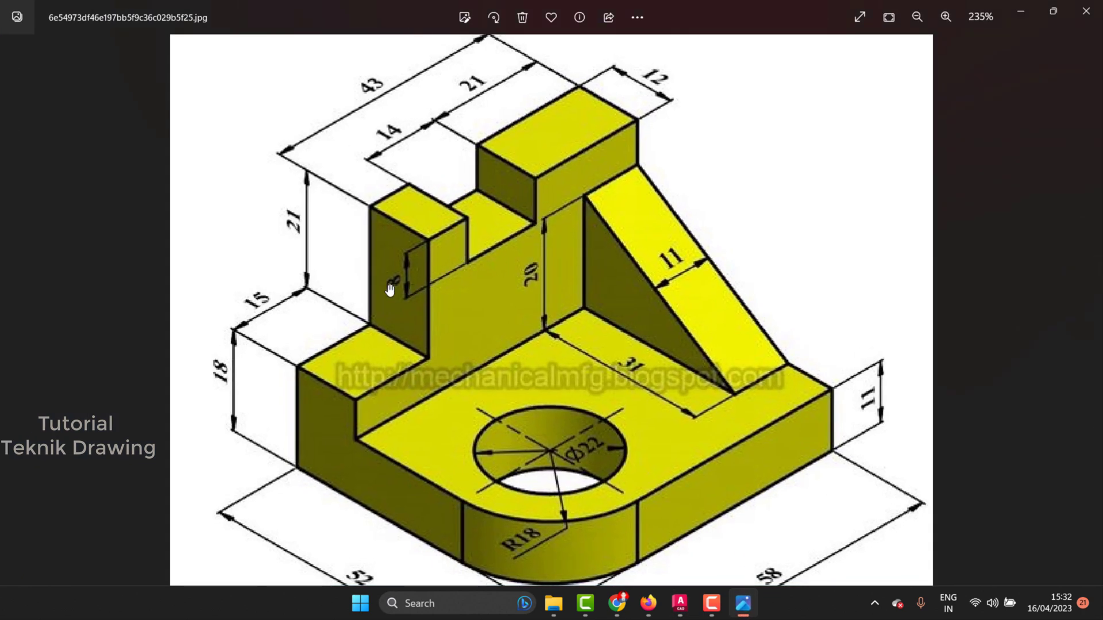
pyautogui.click(1021, 12)
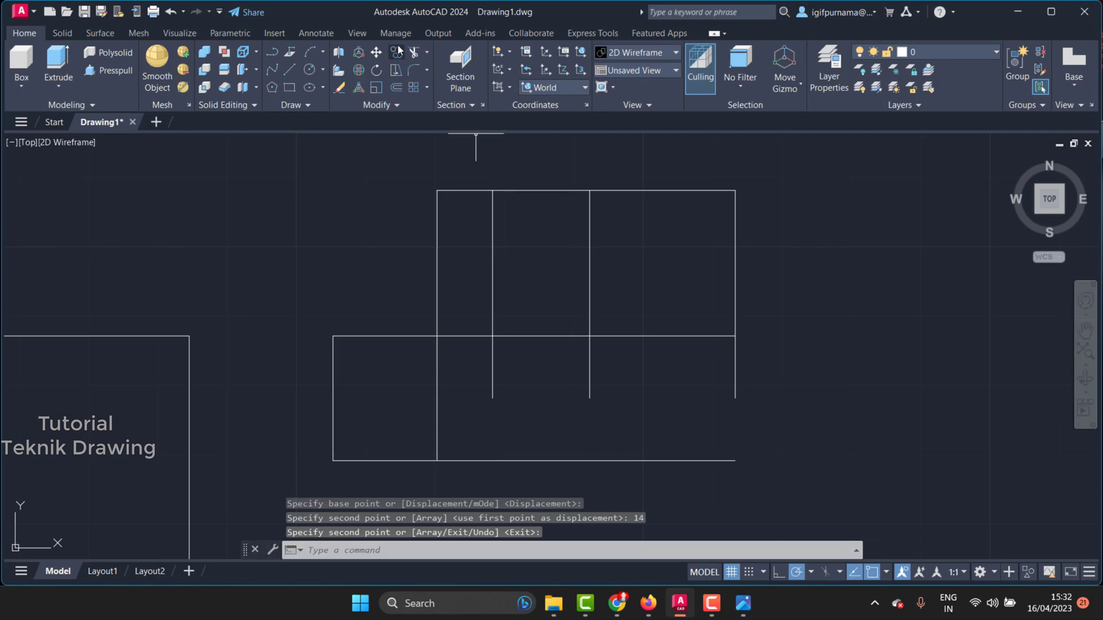
# Step: Copy the upright's top edge 8 units down
pyautogui.press('space')
pyautogui.click(555, 216)
pyautogui.click(525, 158)
pyautogui.press('space')
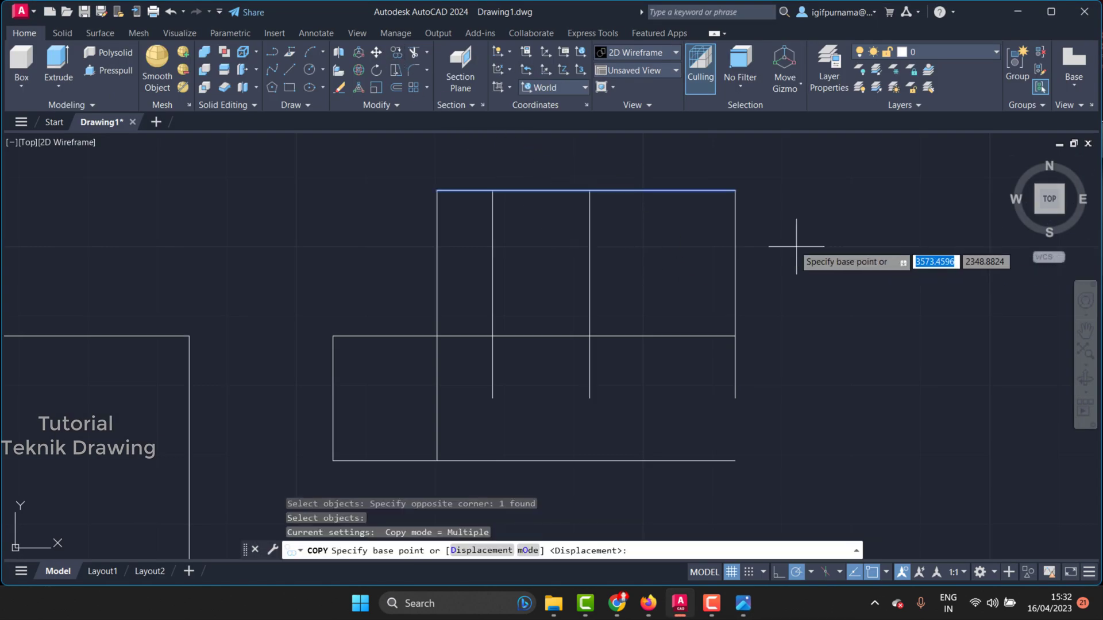
pyautogui.click(790, 213)
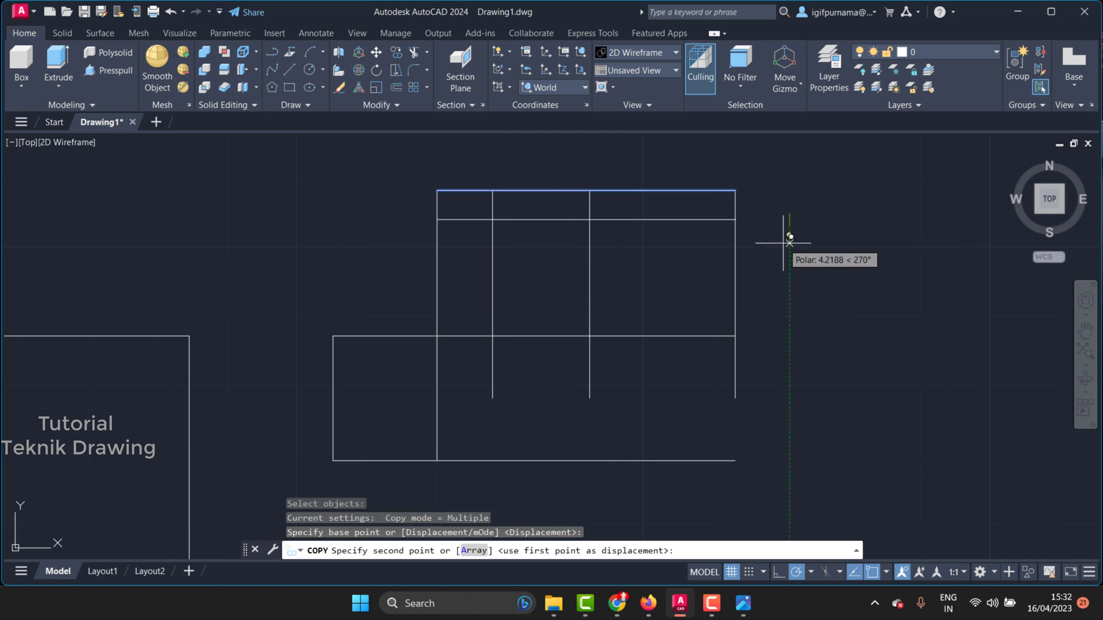
pyautogui.write('8')
pyautogui.press('Return')
pyautogui.press('Return')
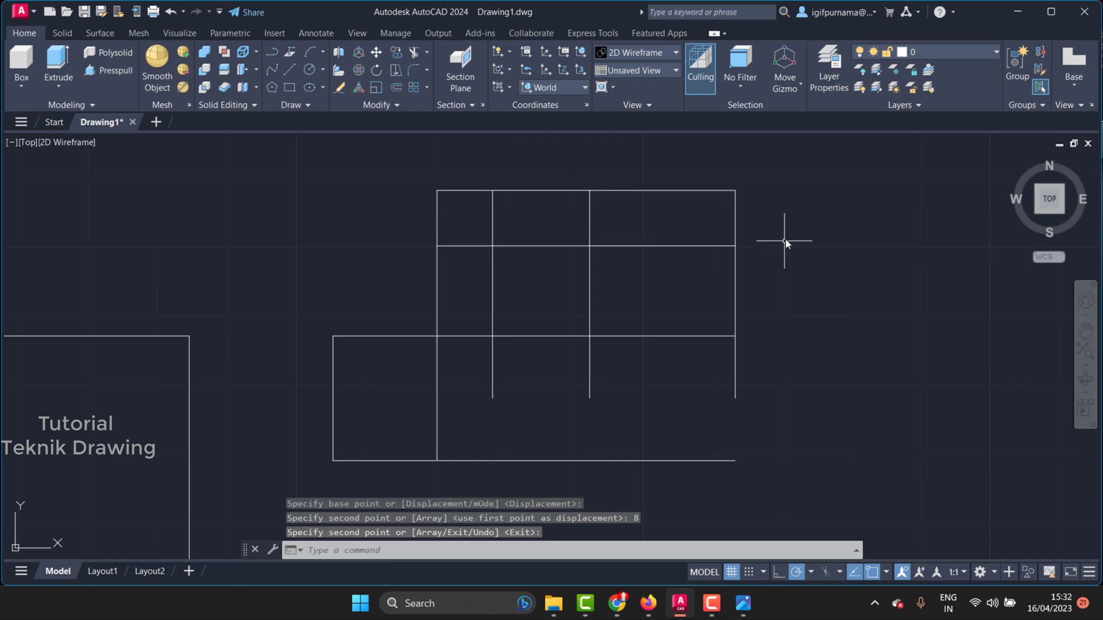
# Step: Trim the top edge over the notch and the inner vertical lines below it
pyautogui.click(414, 52)
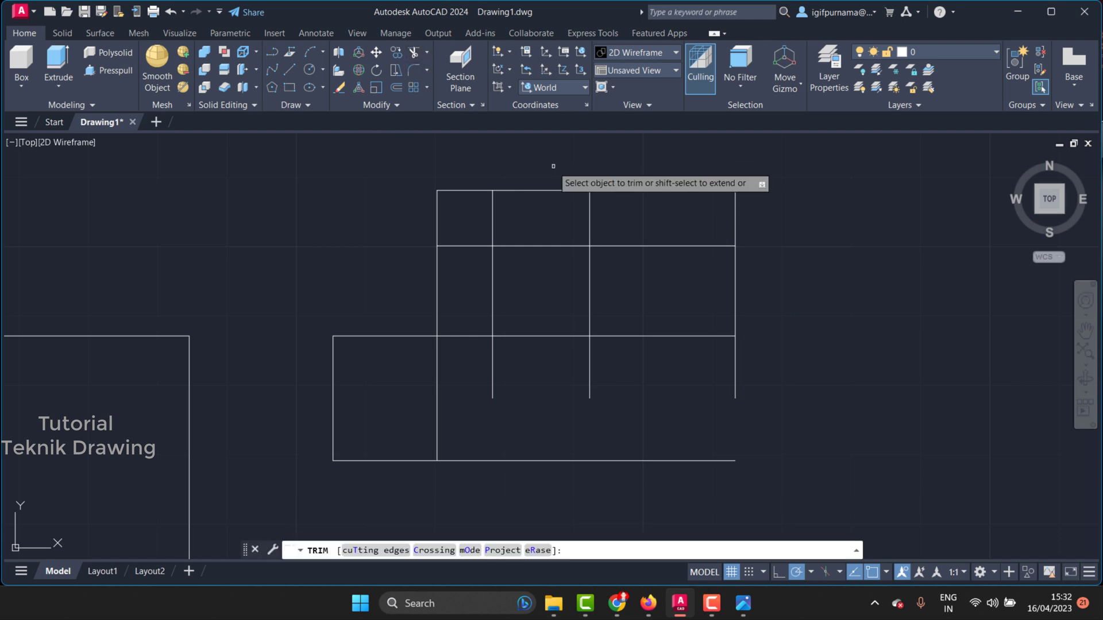
pyautogui.click(553, 166)
pyautogui.click(474, 253)
pyautogui.press('Return')
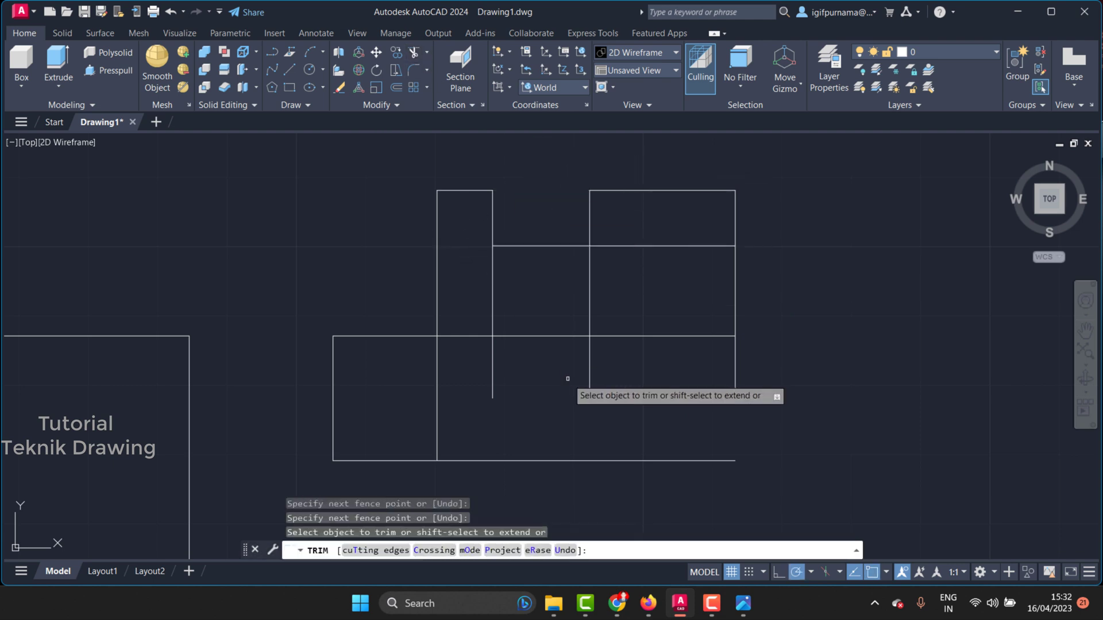
pyautogui.click(630, 294)
pyautogui.click(483, 267)
pyautogui.press('Return')
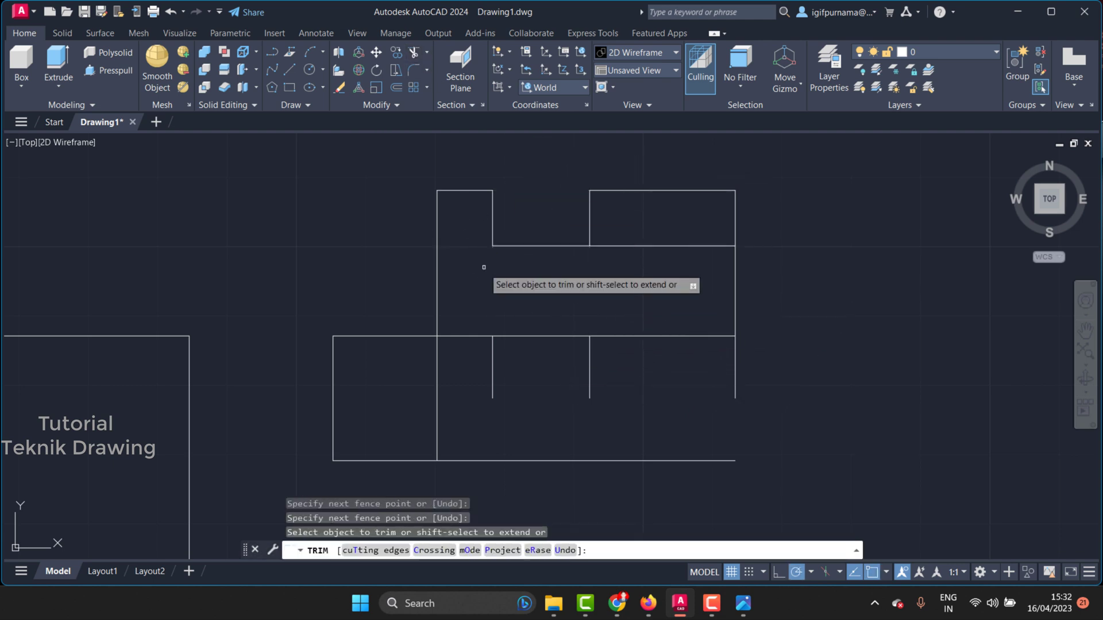
# Step: Trim the remaining crossing line segments with fences after rechecking the reference
pyautogui.click(740, 611)
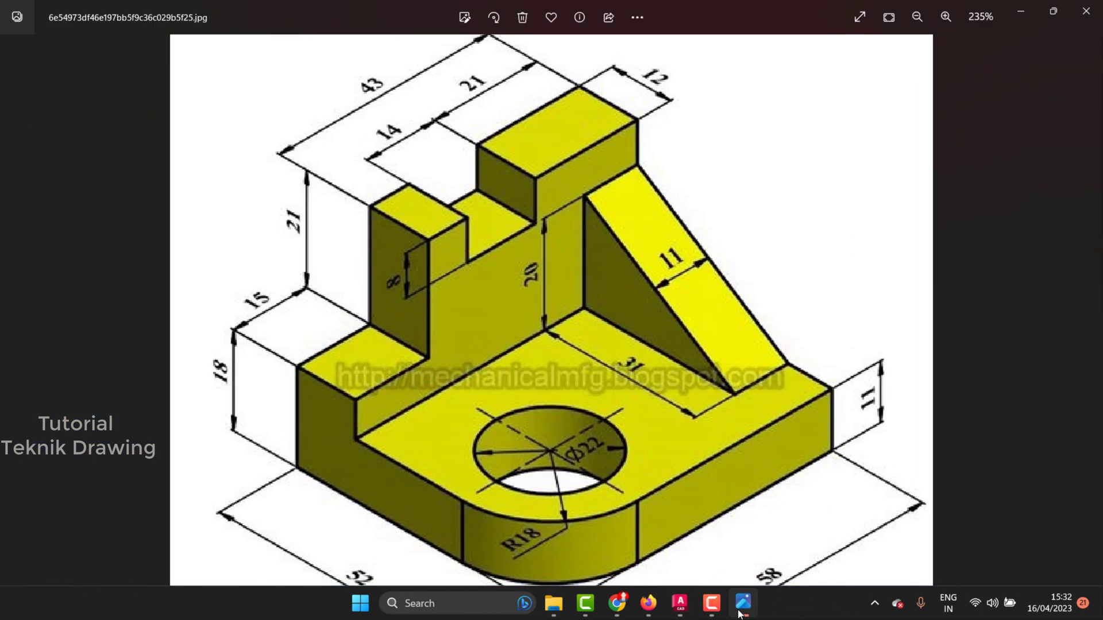
pyautogui.click(740, 612)
pyautogui.click(632, 218)
pyautogui.press('Return')
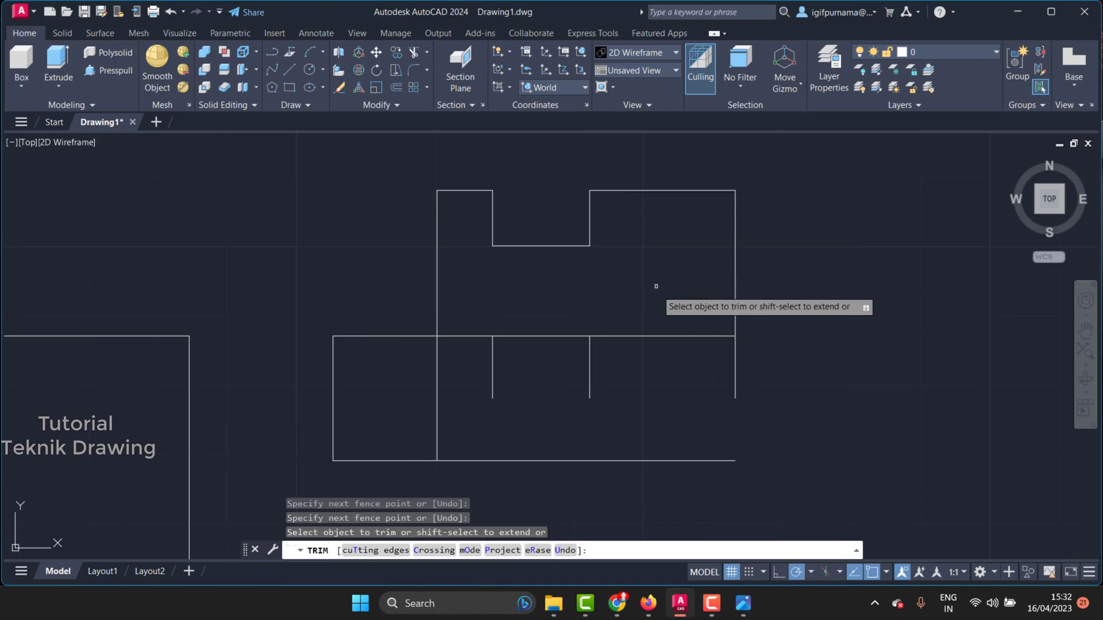
pyautogui.click(744, 605)
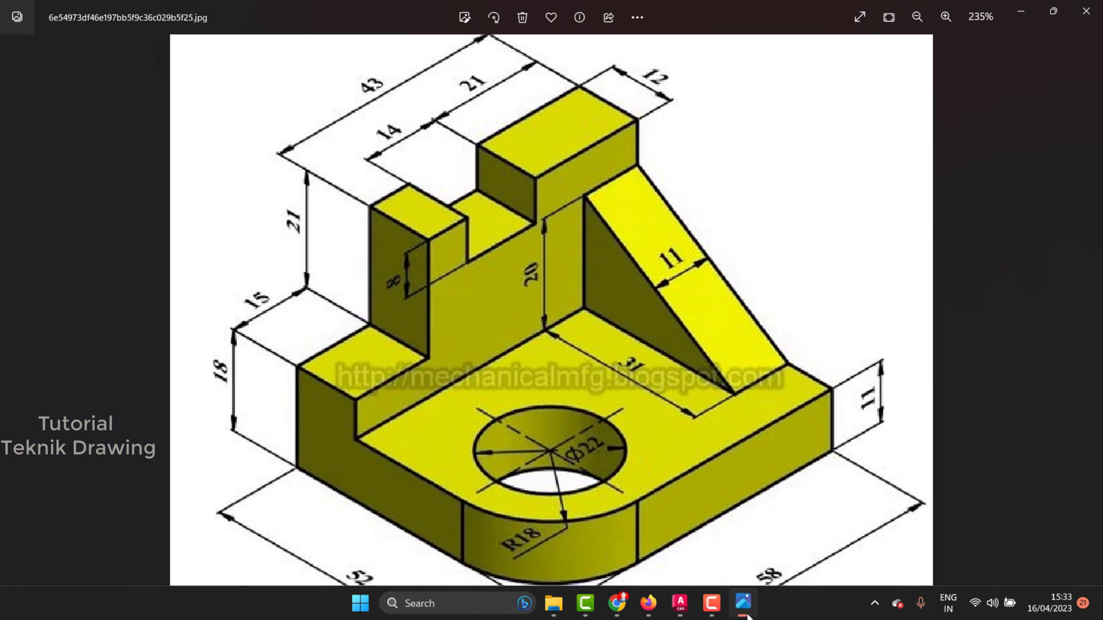
pyautogui.click(746, 603)
pyautogui.moveTo(632, 384)
pyautogui.mouseDown()
pyautogui.moveTo(480, 333)
pyautogui.moveTo(597, 329)
pyautogui.moveTo(529, 369)
pyautogui.moveTo(581, 365)
pyautogui.moveTo(406, 394)
pyautogui.moveTo(487, 405)
pyautogui.mouseUp()
pyautogui.rightClick(577, 276)
pyautogui.click(583, 280)
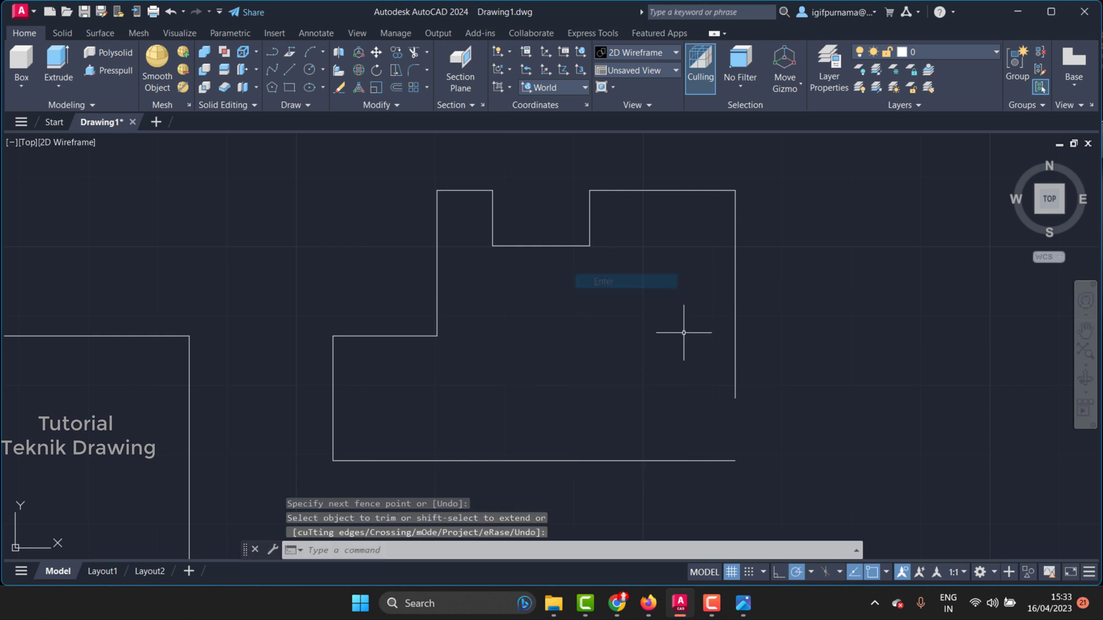
# Step: Extend the right vertical edge down to the bottom line, then check the reference
pyautogui.click(405, 103)
pyautogui.click(429, 53)
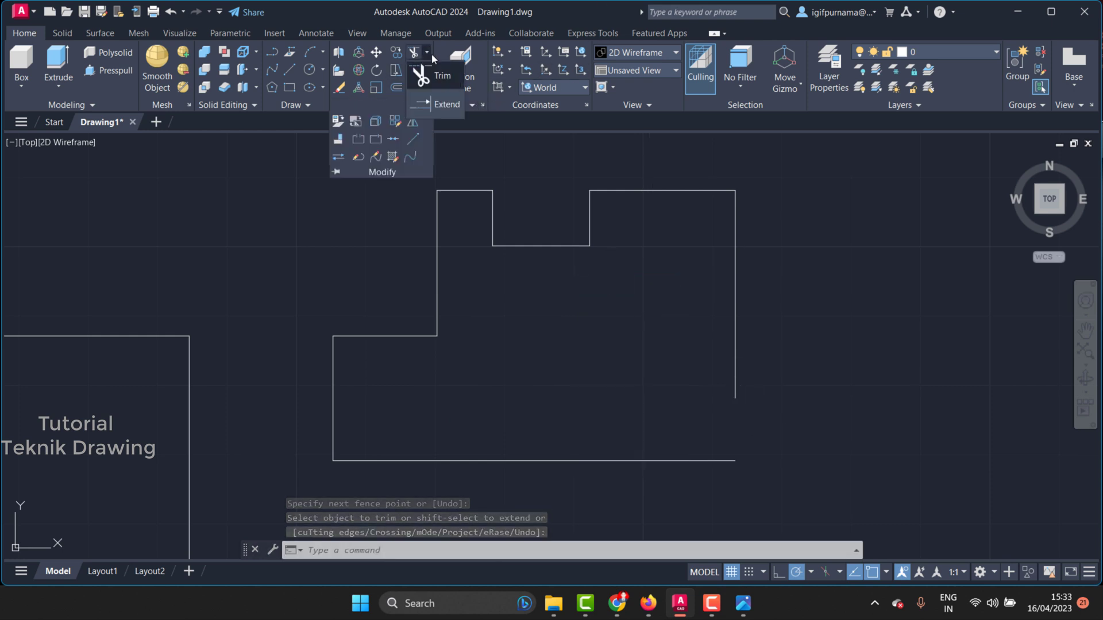
pyautogui.click(433, 110)
pyautogui.click(735, 374)
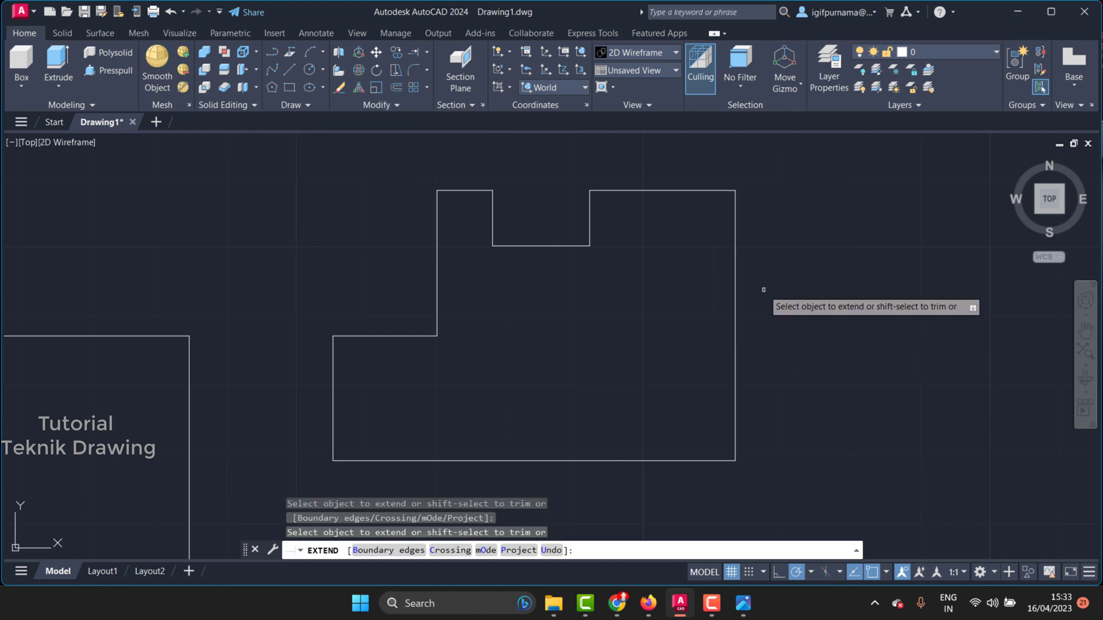
pyautogui.rightClick(762, 287)
pyautogui.click(775, 298)
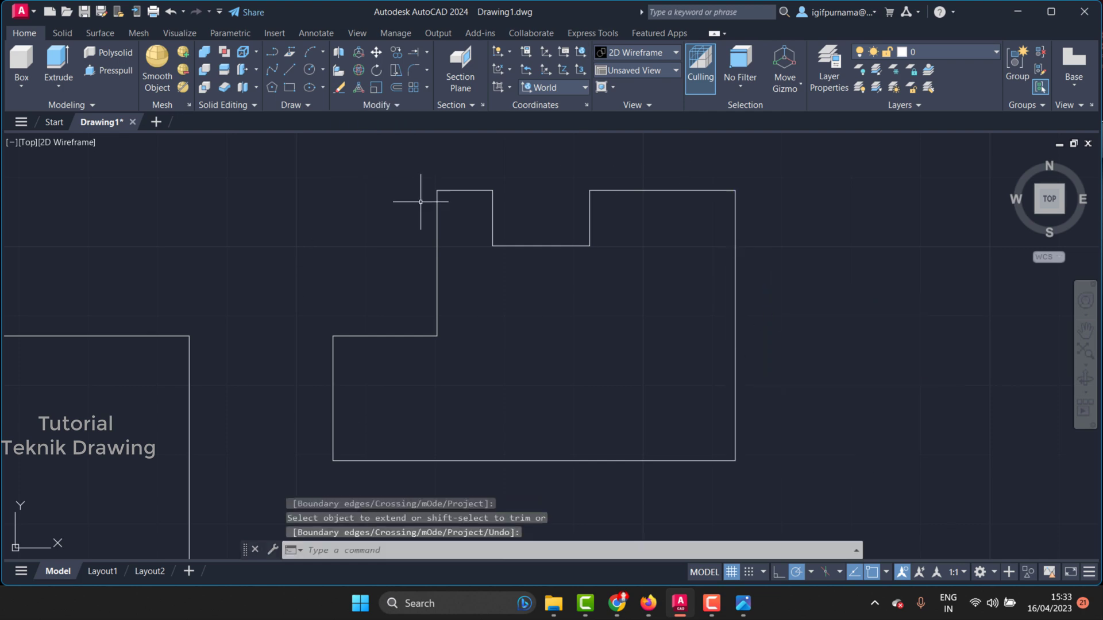
pyautogui.click(742, 603)
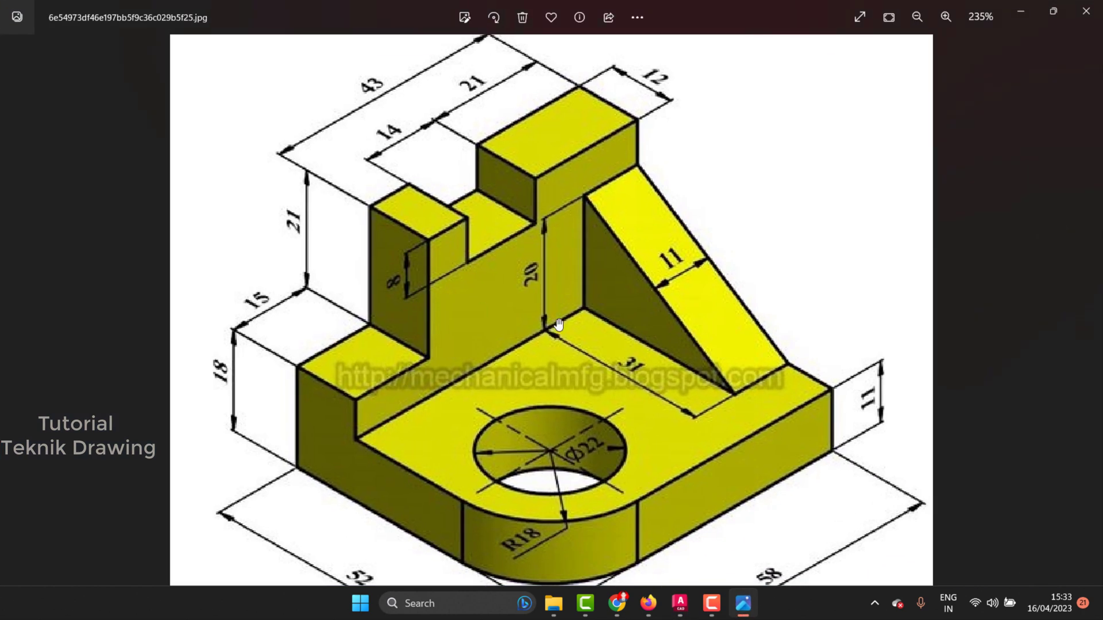
pyautogui.click(1026, 8)
pyautogui.scroll(-3, 615, 310)
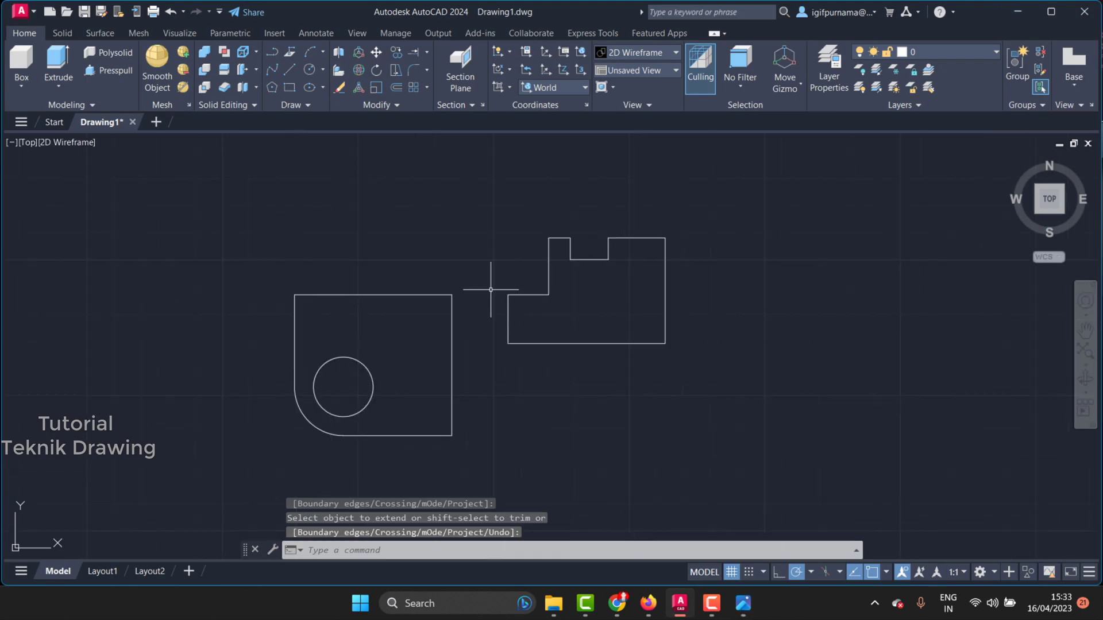
# Step: Zoom in on the base outline and side profile, and open the preset view list
pyautogui.scroll(2, 394, 326)
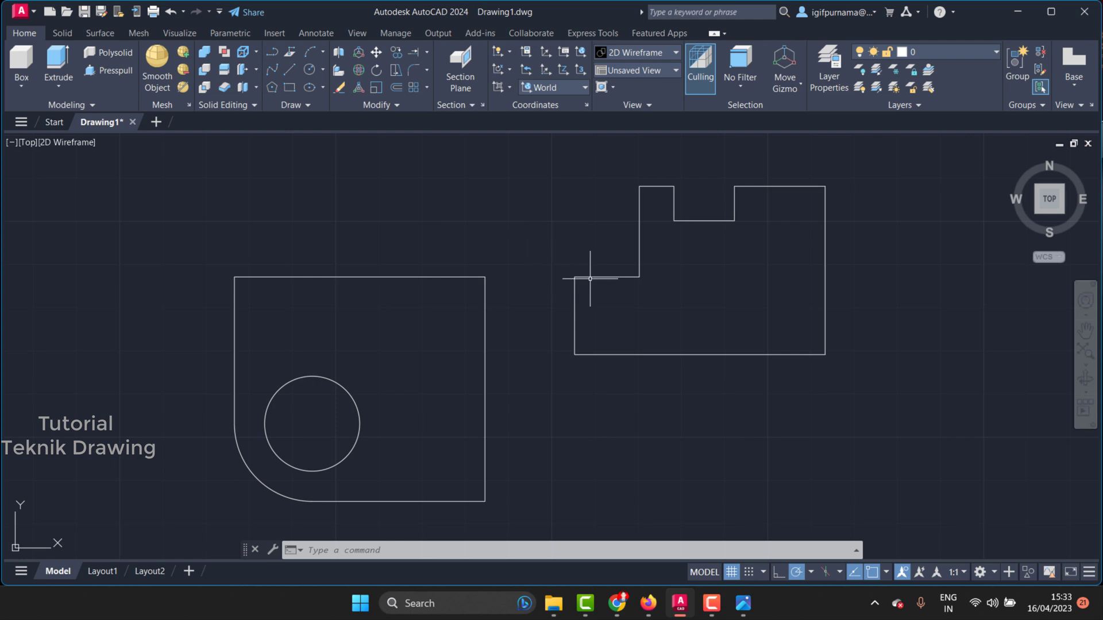
pyautogui.click(649, 69)
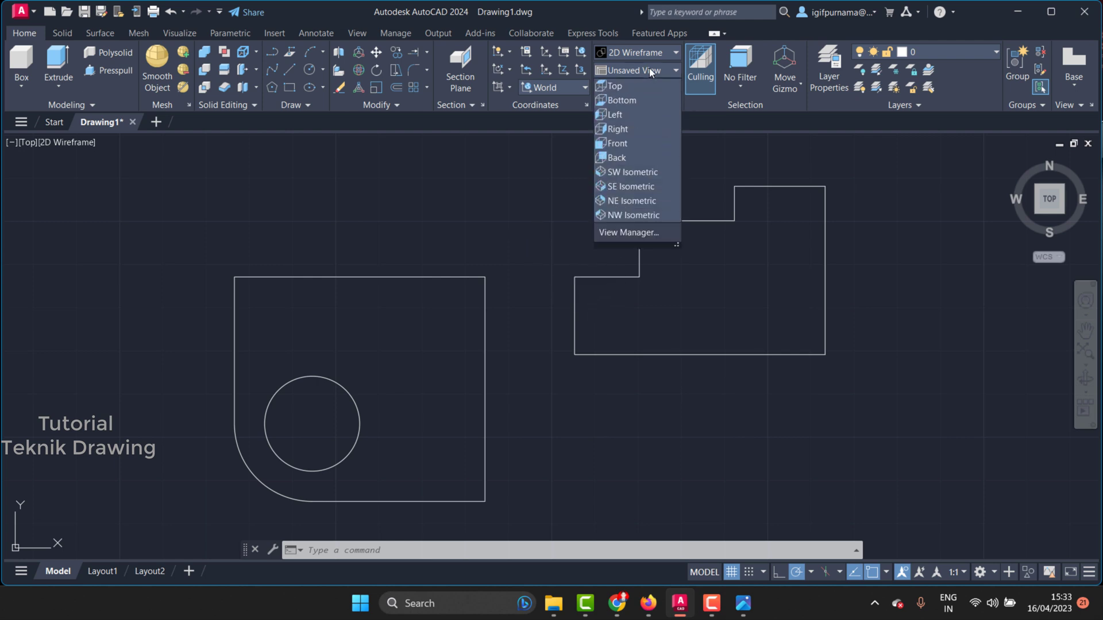
# Step: Switch to SW Isometric and presspull the holed plate into an 11-high solid
pyautogui.click(647, 173)
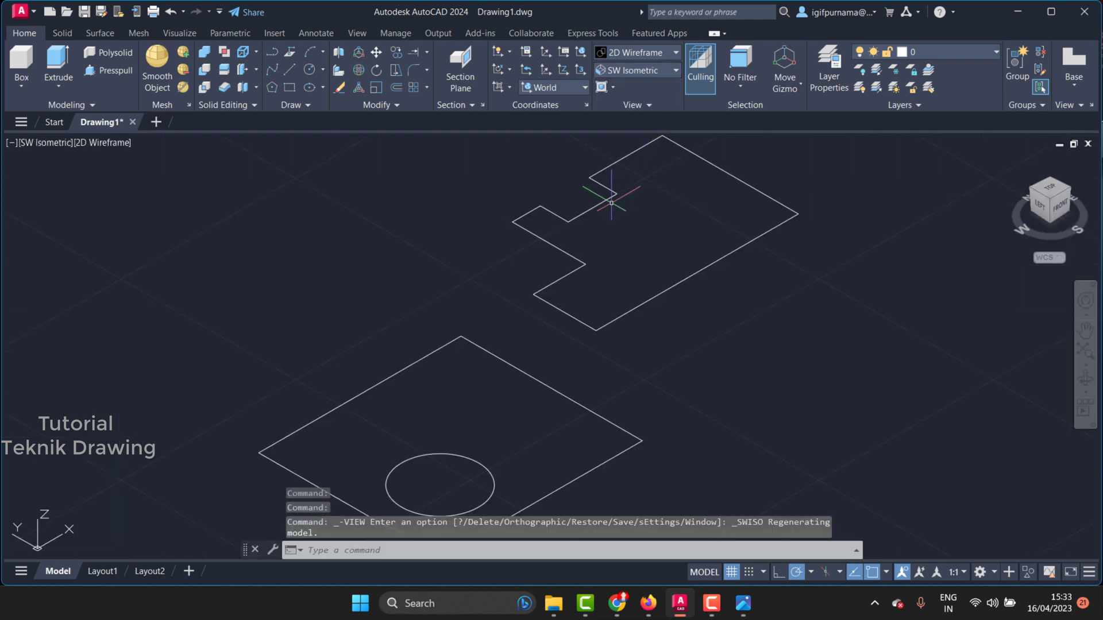
pyautogui.click(108, 73)
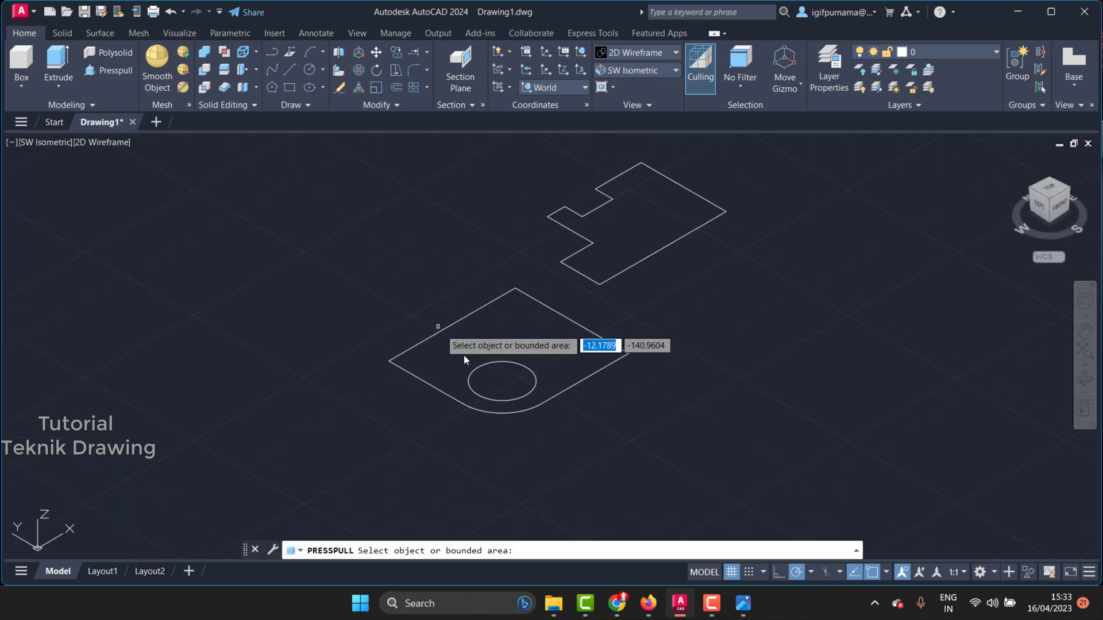
pyautogui.click(484, 337)
pyautogui.click(743, 603)
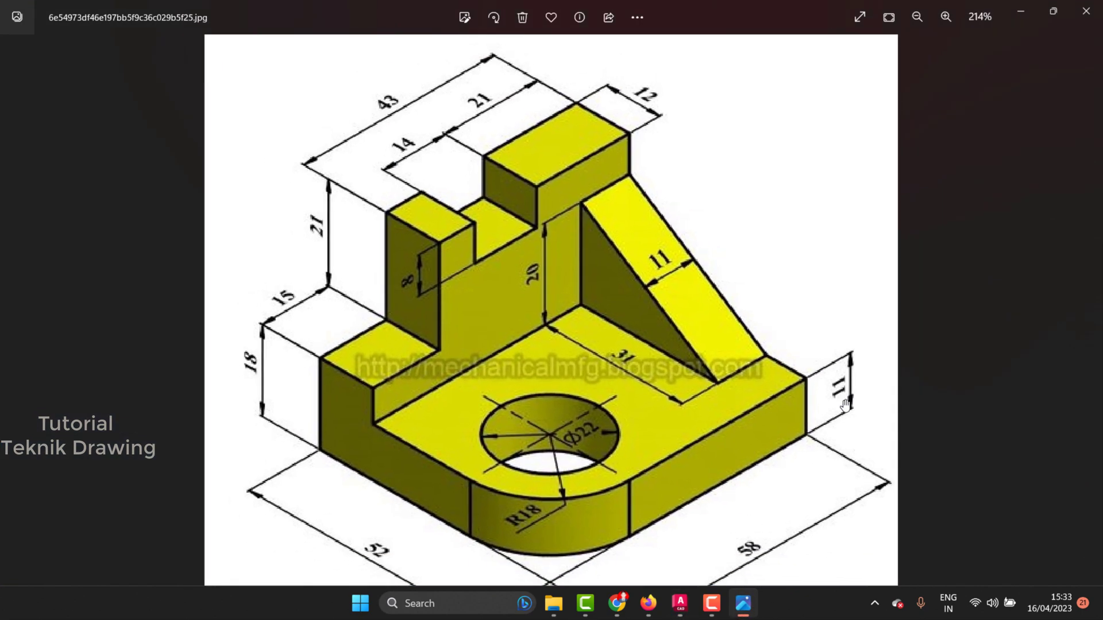
pyautogui.click(1026, 11)
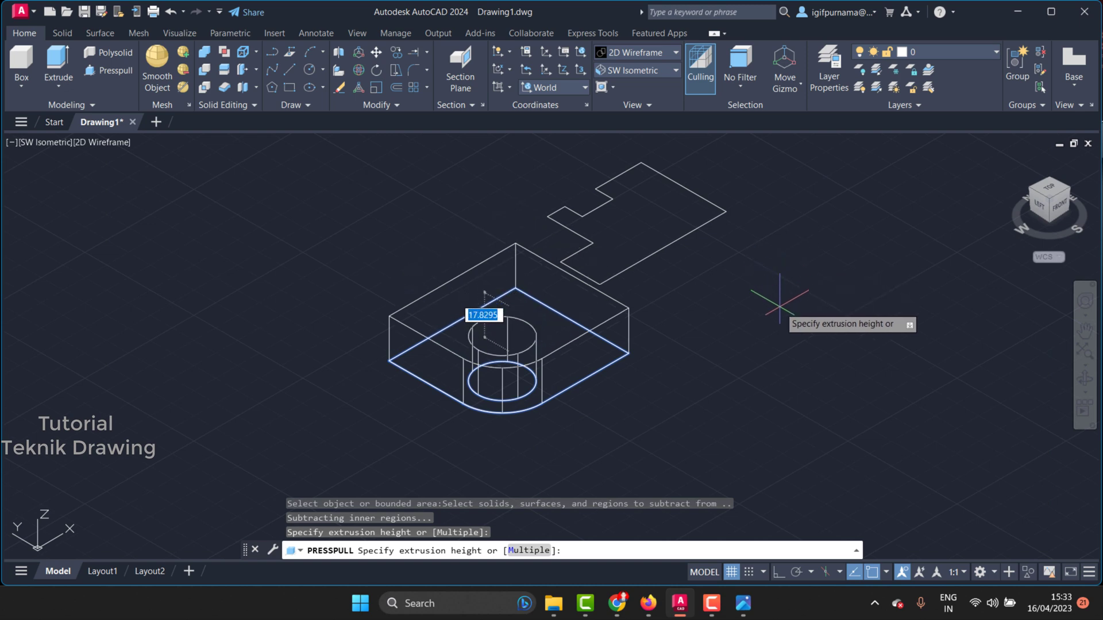
pyautogui.write('11')
pyautogui.press('Return')
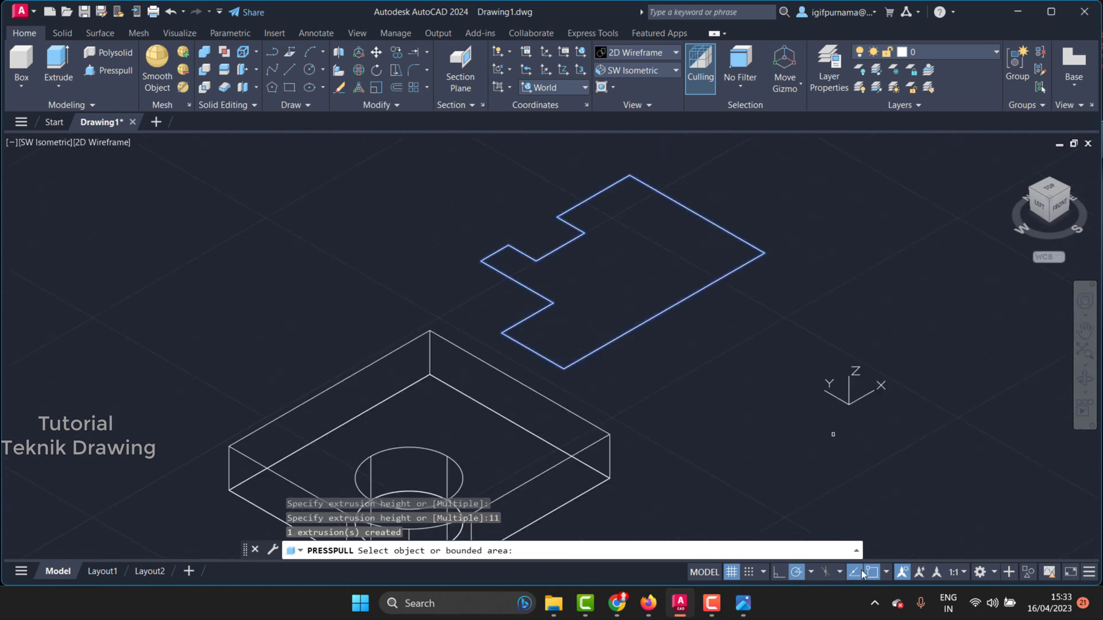
# Step: Presspull the stepped profile into a 12-thick solid
pyautogui.click(744, 603)
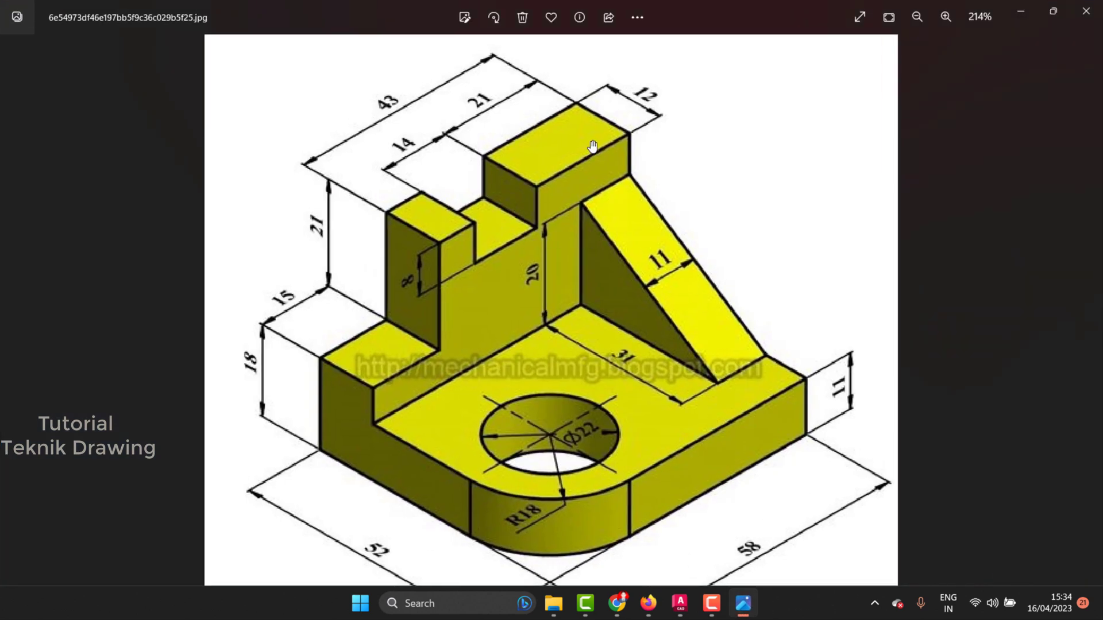
pyautogui.click(1020, 11)
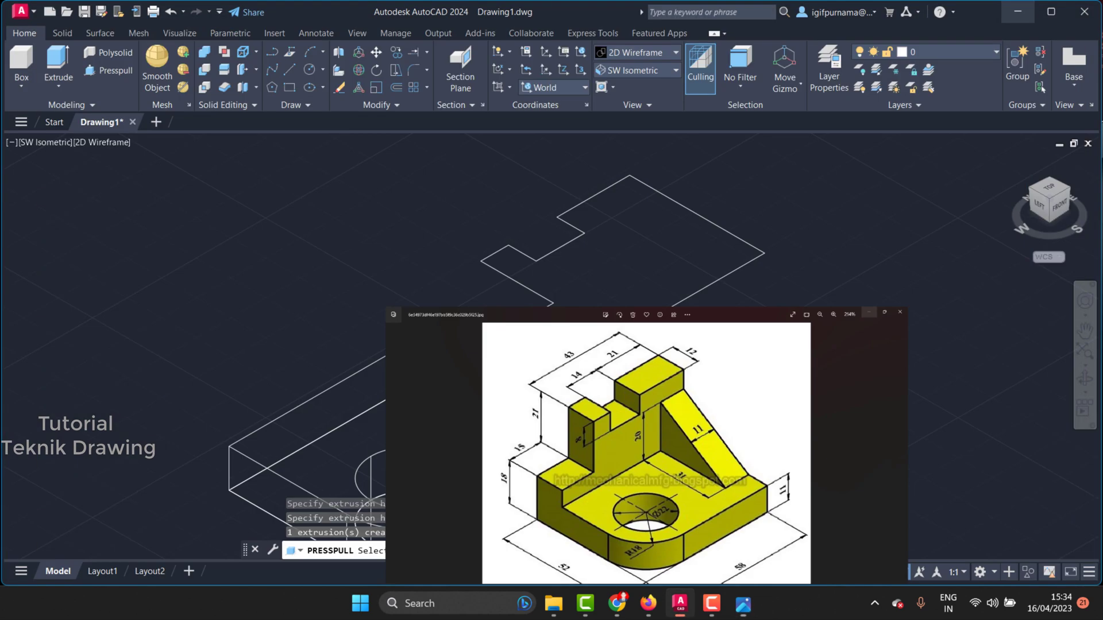
pyautogui.click(660, 259)
pyautogui.write('12')
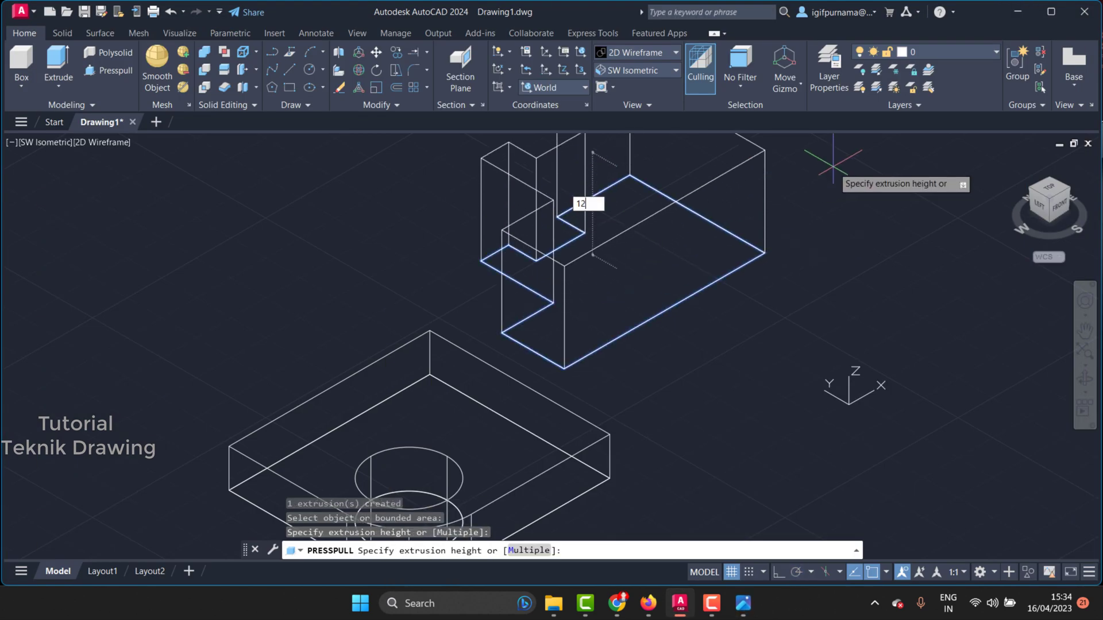
pyautogui.press('Return')
pyautogui.press('Return')
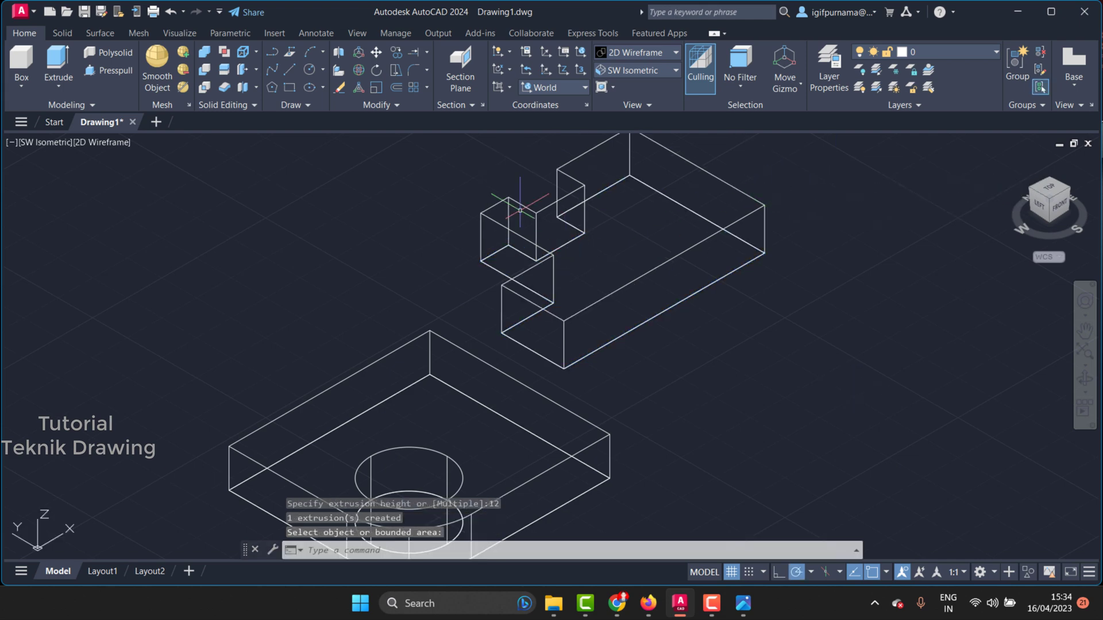
pyautogui.click(357, 68)
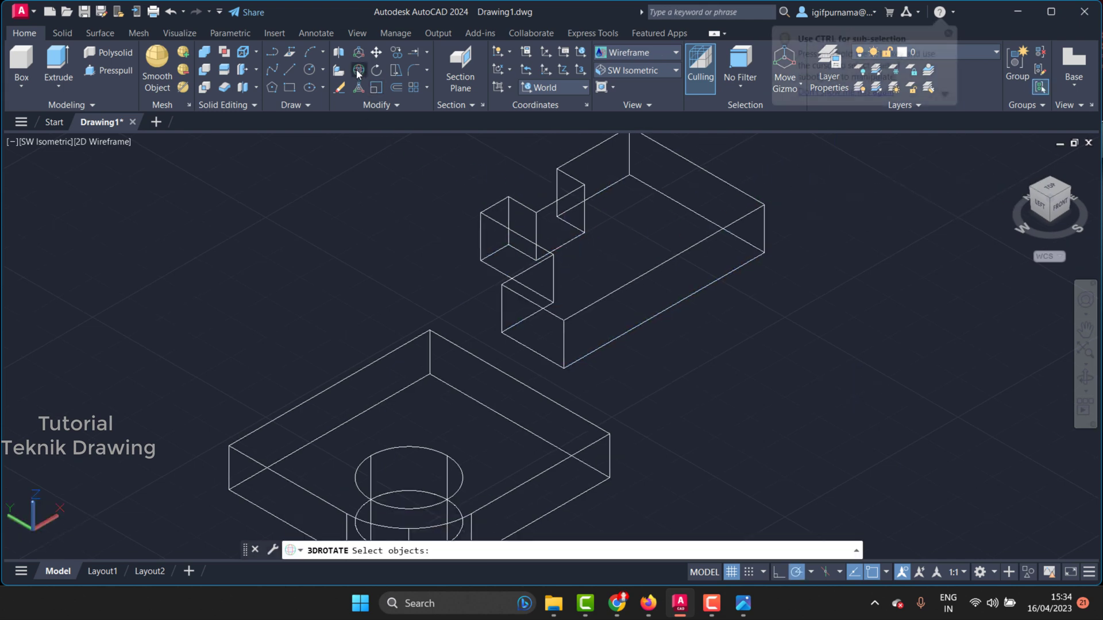
# Step: Rotate the stepped upright solid 90° with 3DROTATE so it stands vertically
pyautogui.click(787, 238)
pyautogui.click(610, 203)
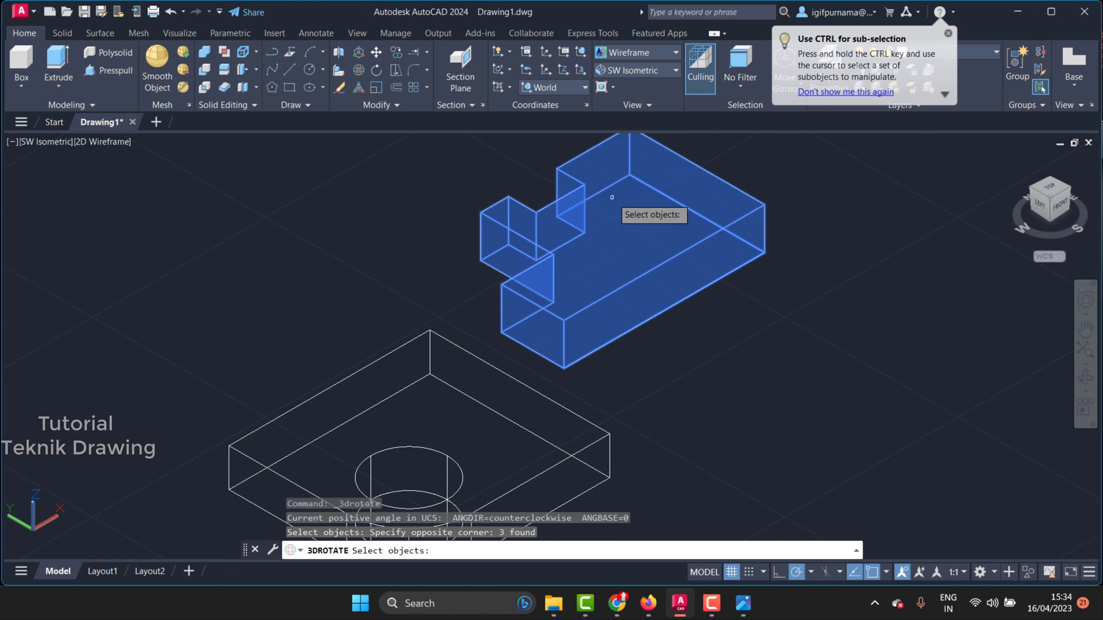
pyautogui.press('Return')
pyautogui.click(603, 217)
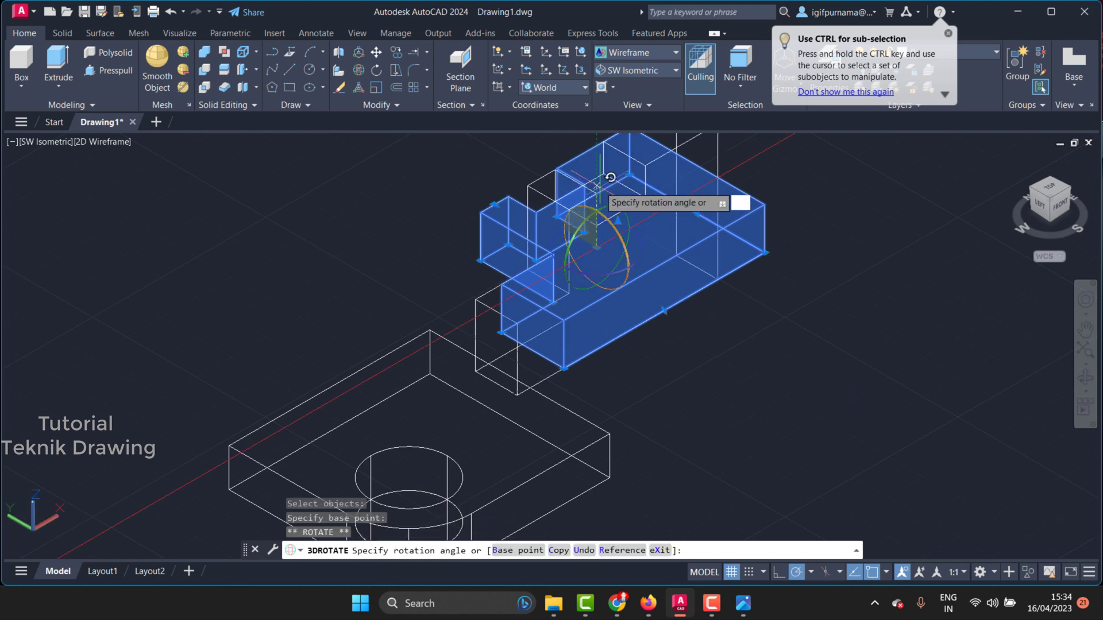
pyautogui.scroll(-4, 600, 201)
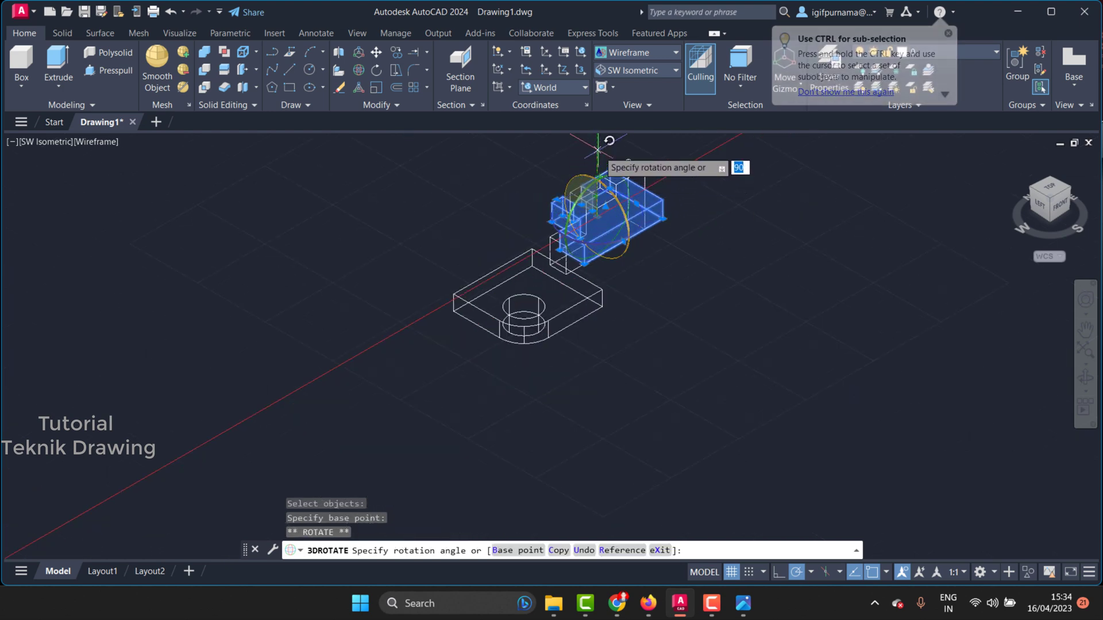
pyautogui.scroll(-2, 609, 172)
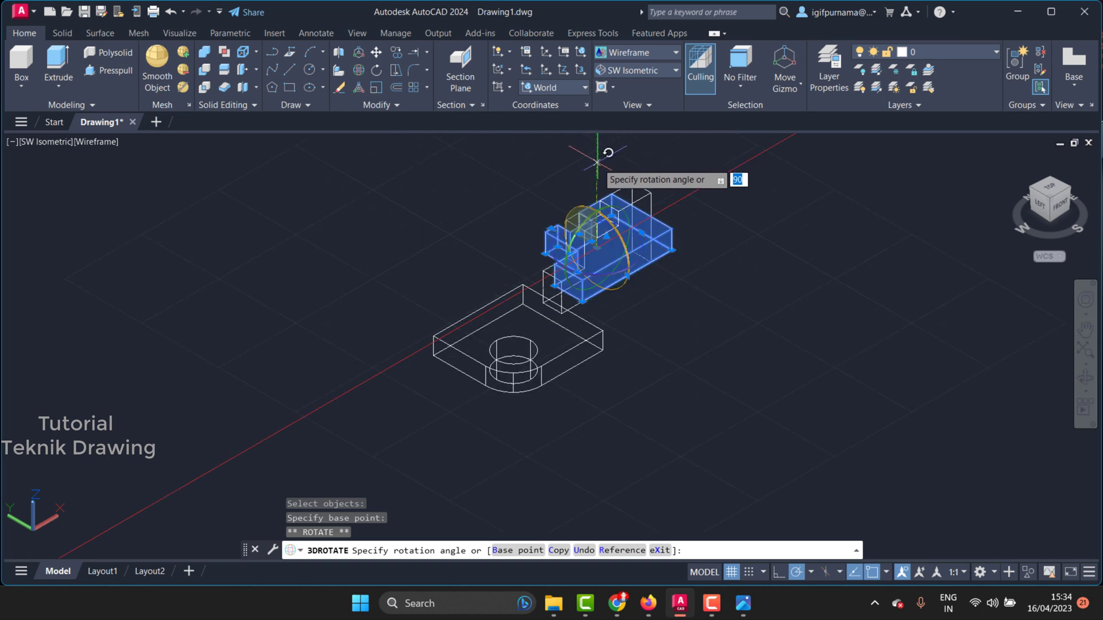
pyautogui.click(597, 158)
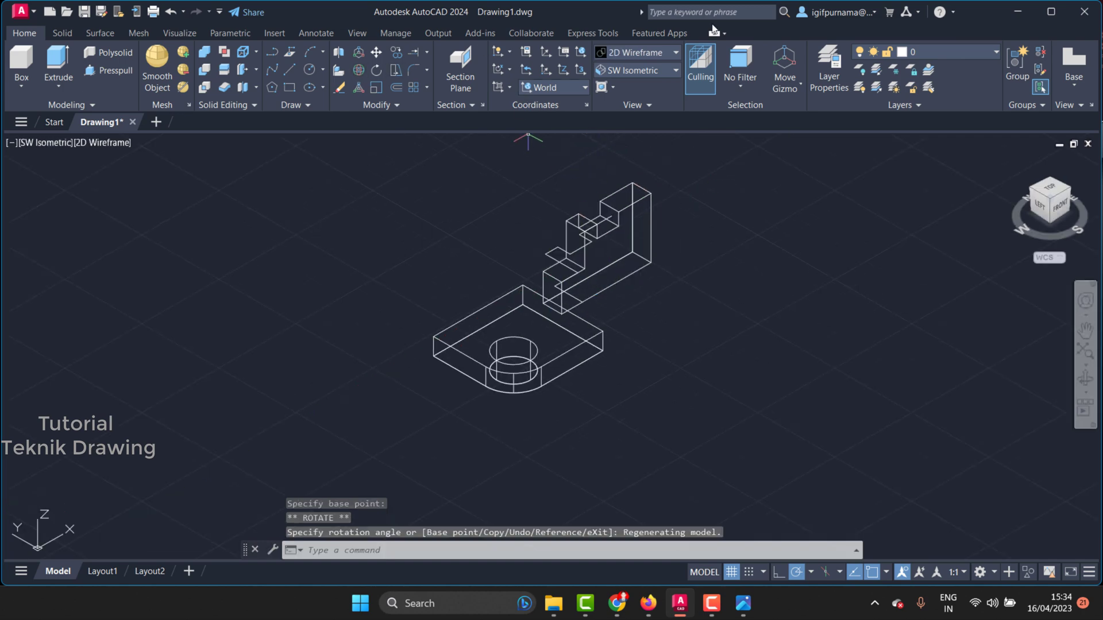
# Step: Set the Shaded visual style, move the upright solid left, then view the reference
pyautogui.click(649, 53)
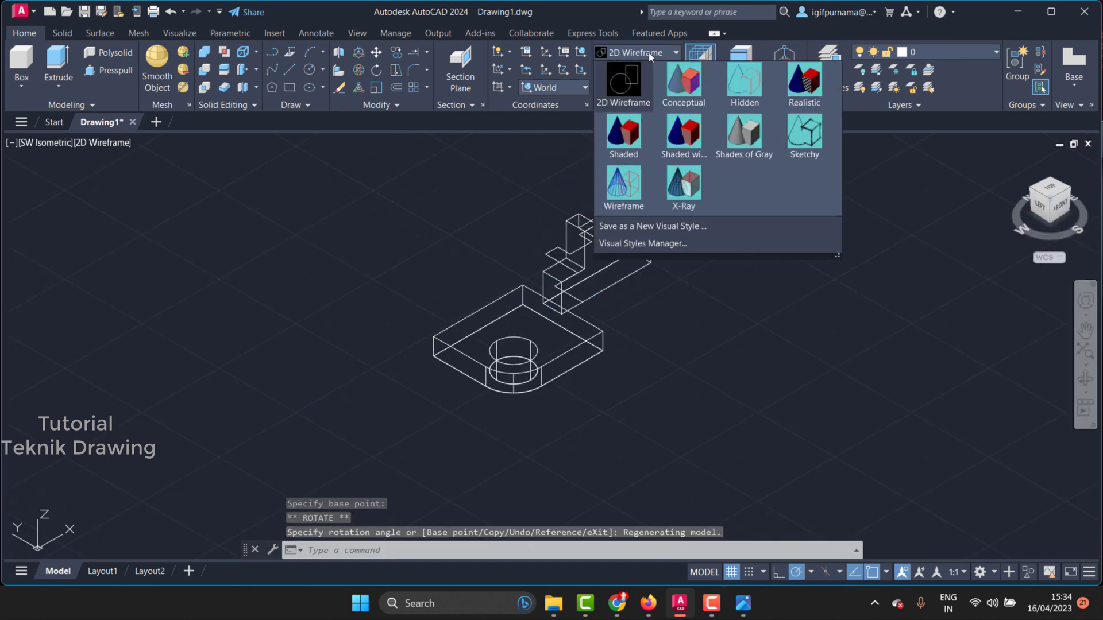
pyautogui.click(376, 53)
pyautogui.click(597, 255)
pyautogui.scroll(4, 597, 255)
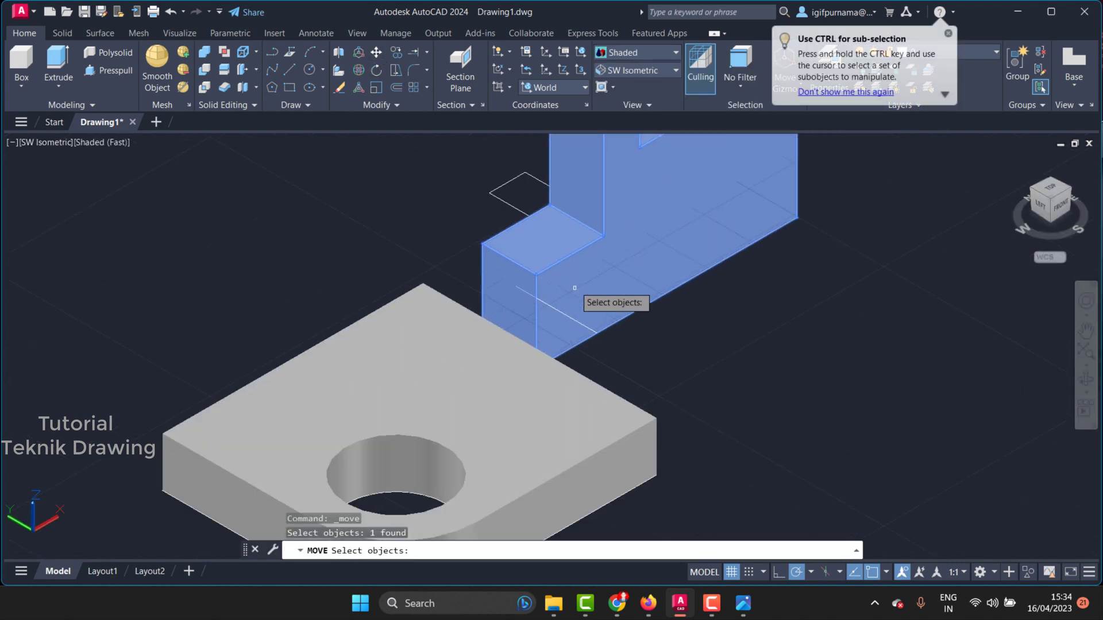
pyautogui.press('Return')
pyautogui.scroll(-2, 574, 270)
pyautogui.click(554, 265)
pyautogui.click(241, 267)
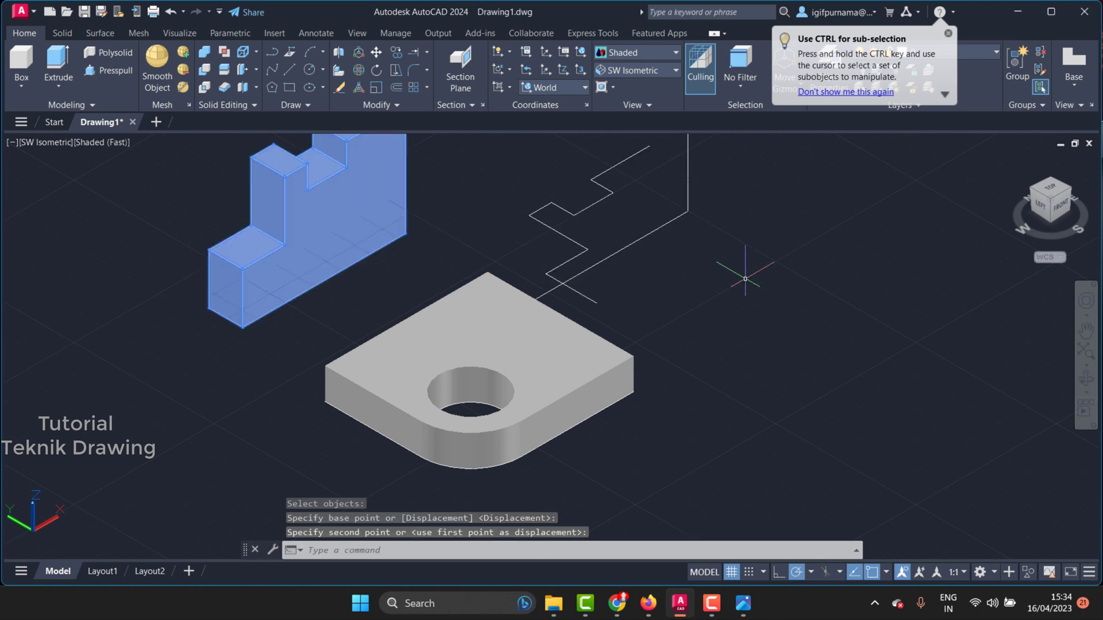
pyautogui.scroll(-2, 518, 250)
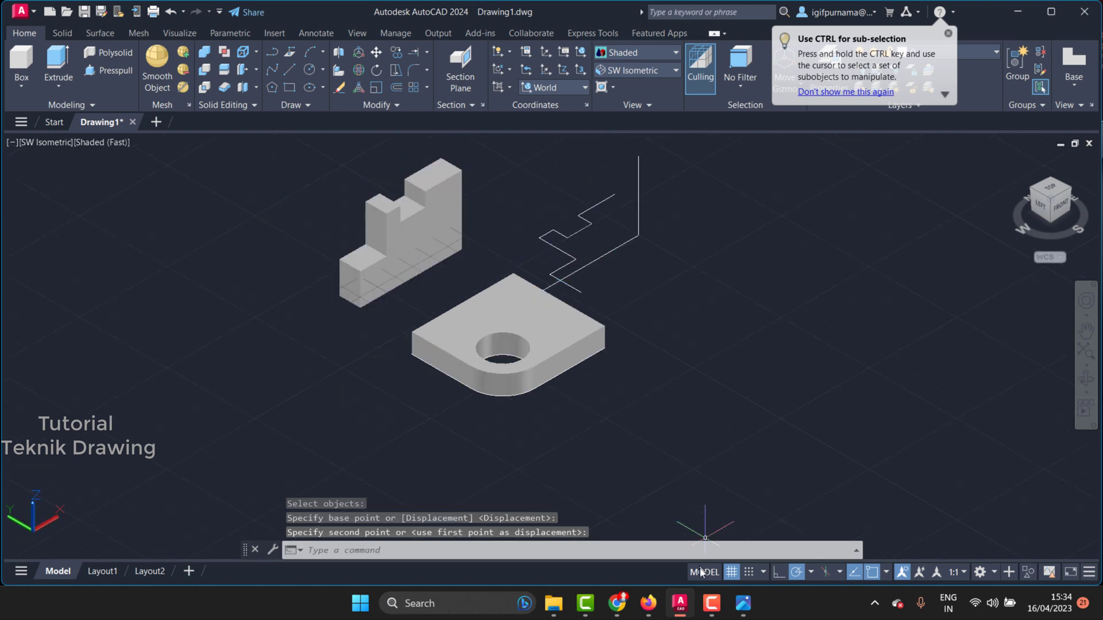
pyautogui.click(743, 603)
pyautogui.scroll(-2, 606, 349)
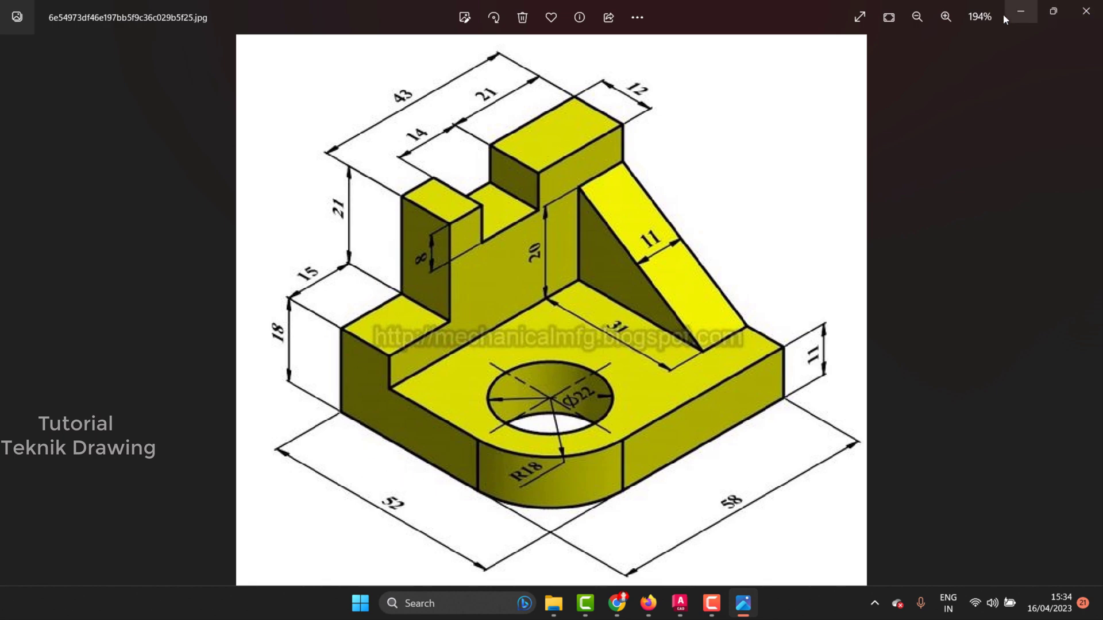
pyautogui.click(1022, 11)
# Step: Move the stepped upright block so its corner sits on the base plate's corner
pyautogui.press('Escape')
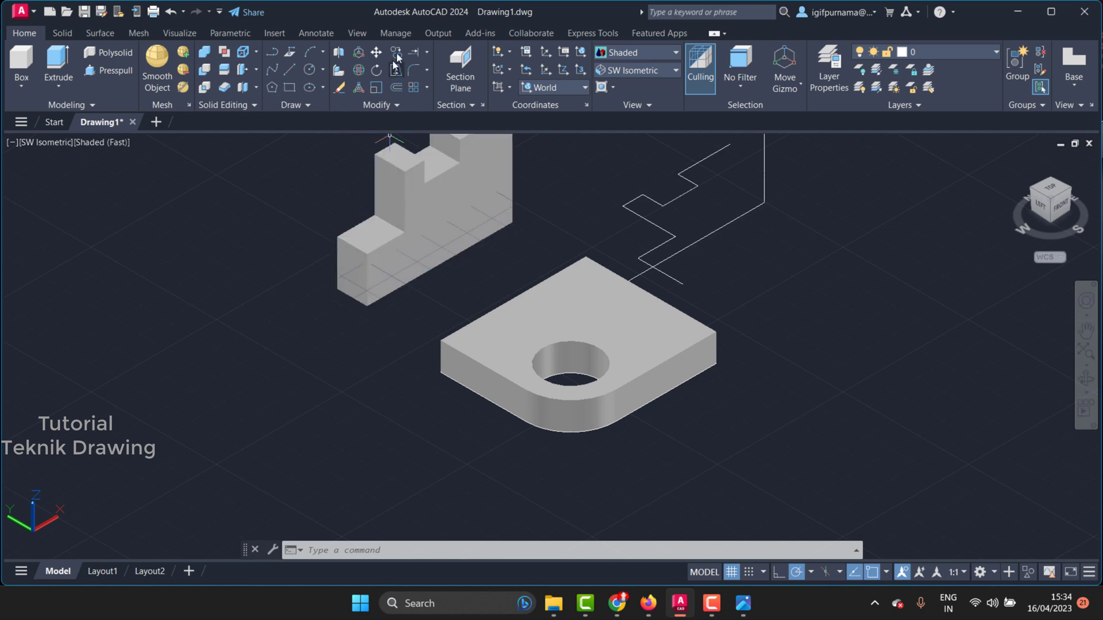
pyautogui.click(377, 54)
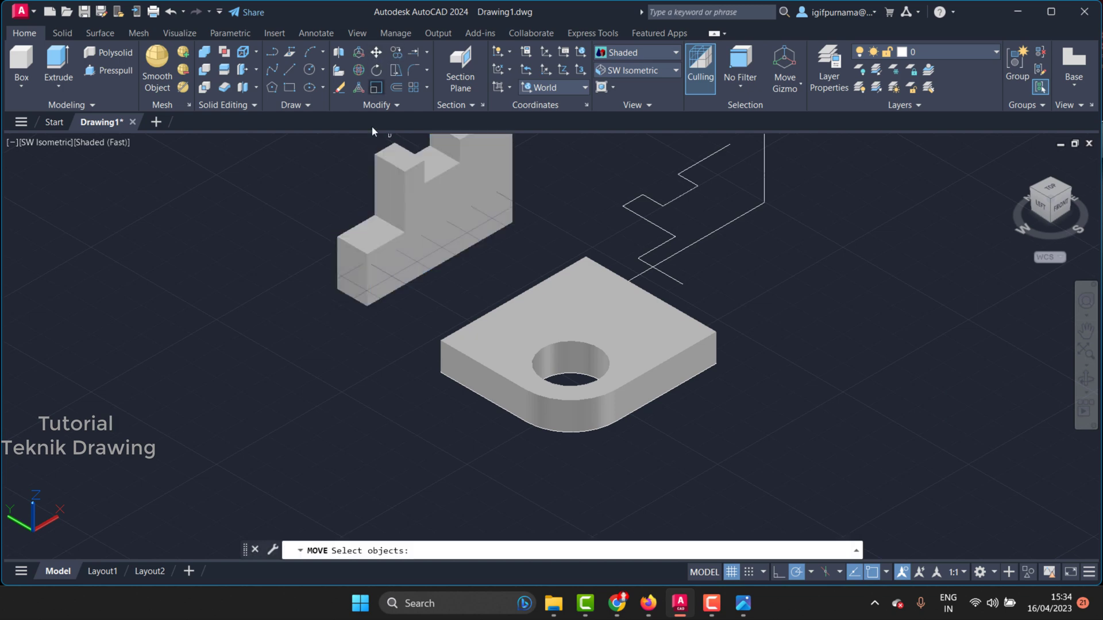
pyautogui.click(405, 264)
pyautogui.scroll(3, 344, 310)
pyautogui.scroll(3, 346, 265)
pyautogui.press('Return')
pyautogui.click(364, 257)
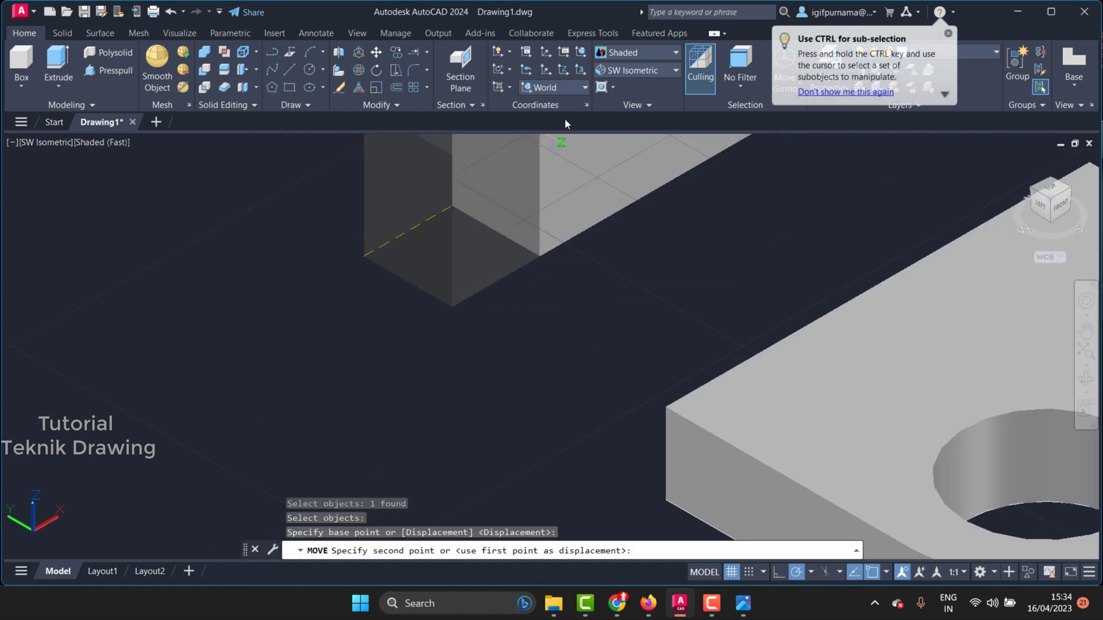
pyautogui.click(669, 490)
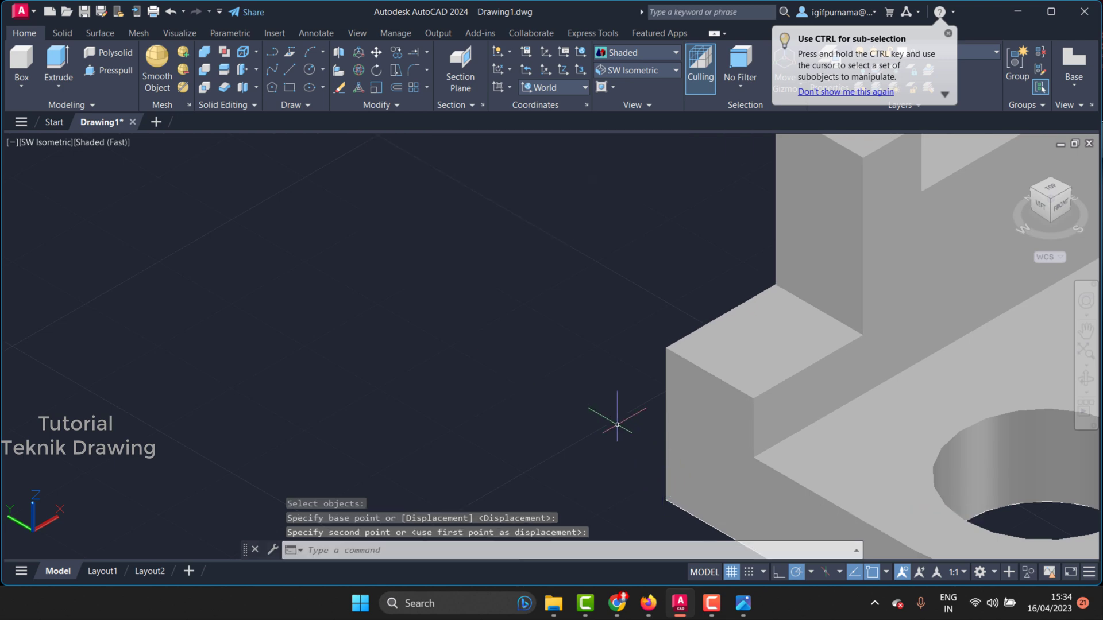
pyautogui.scroll(-5, 623, 425)
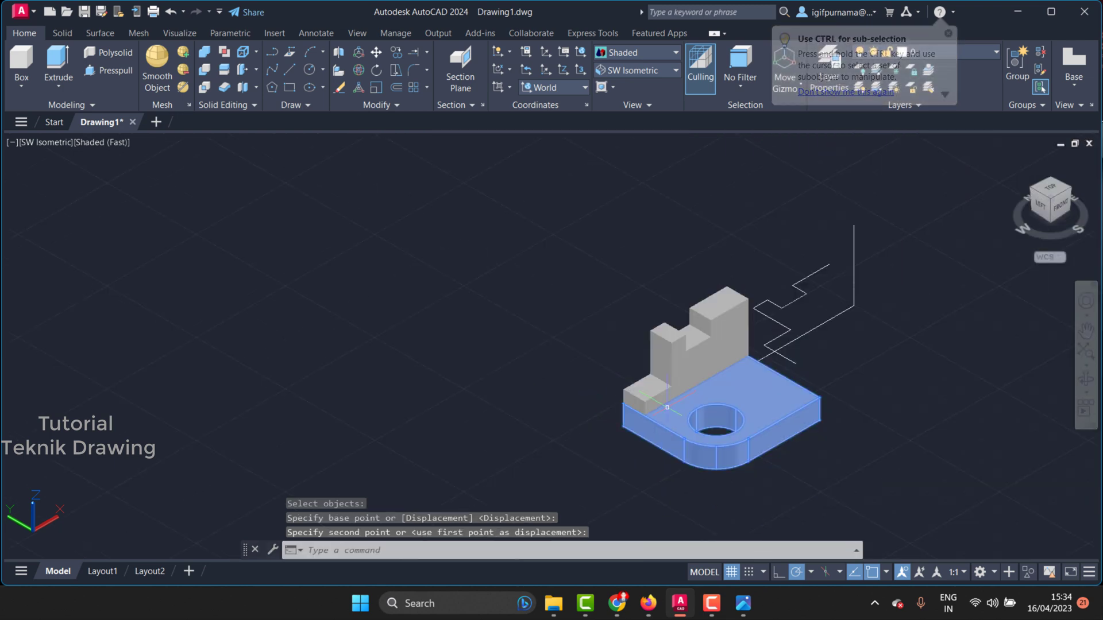
# Step: Move the upright and base plate together to the left, then view the reference
pyautogui.click(376, 52)
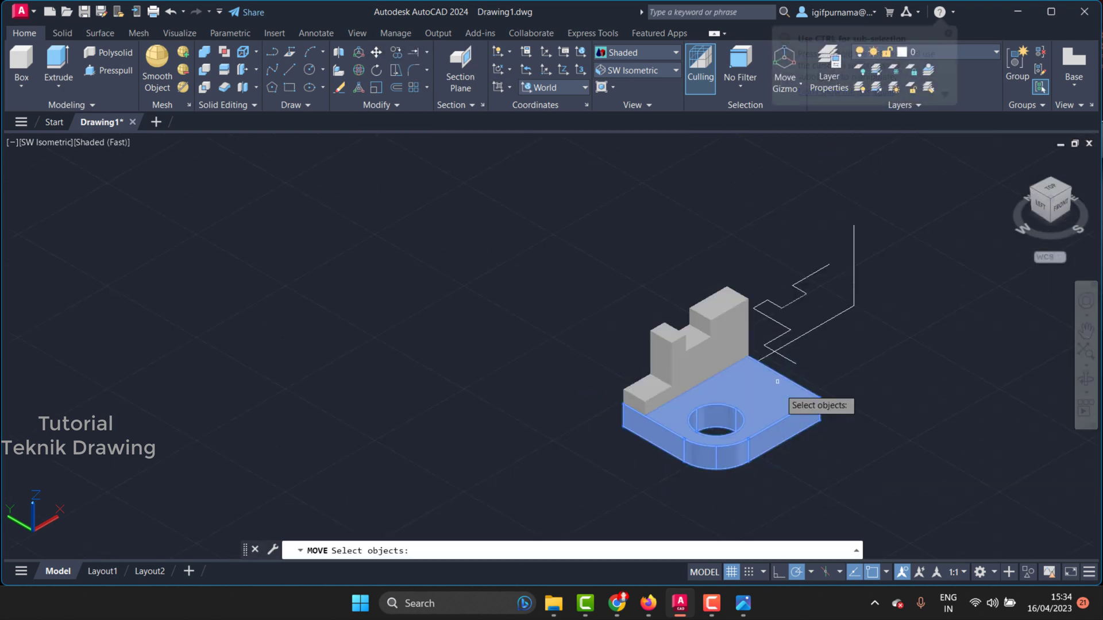
pyautogui.click(730, 359)
pyautogui.click(761, 403)
pyautogui.press('Return')
pyautogui.click(750, 382)
pyautogui.click(508, 356)
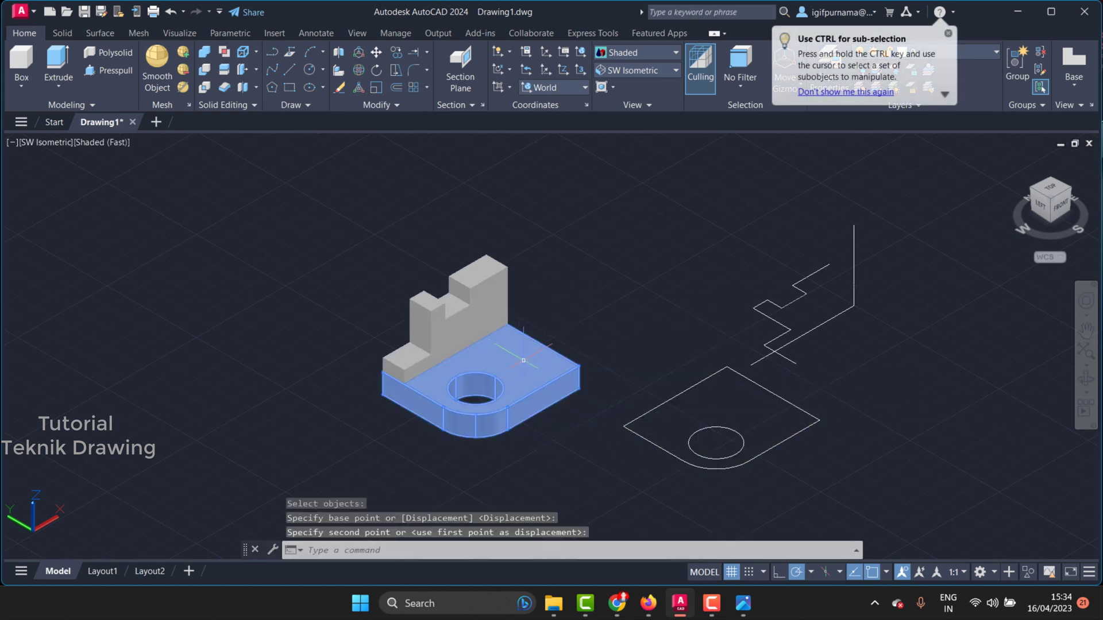
pyautogui.click(742, 603)
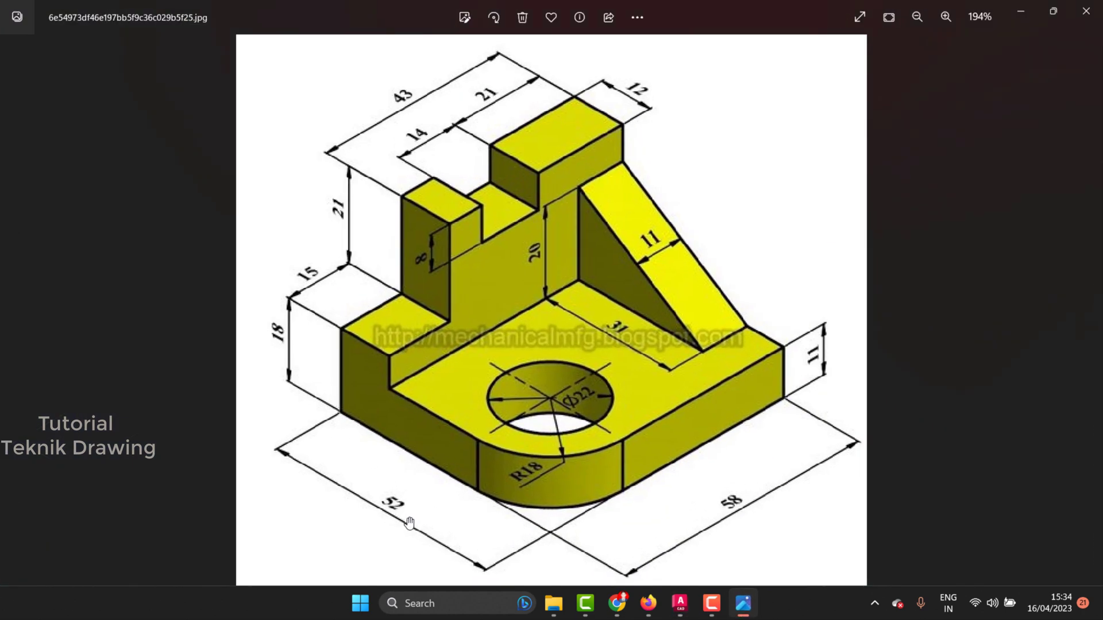
# Step: Minimize the reference picture to return to the AutoCAD model
pyautogui.click(1020, 12)
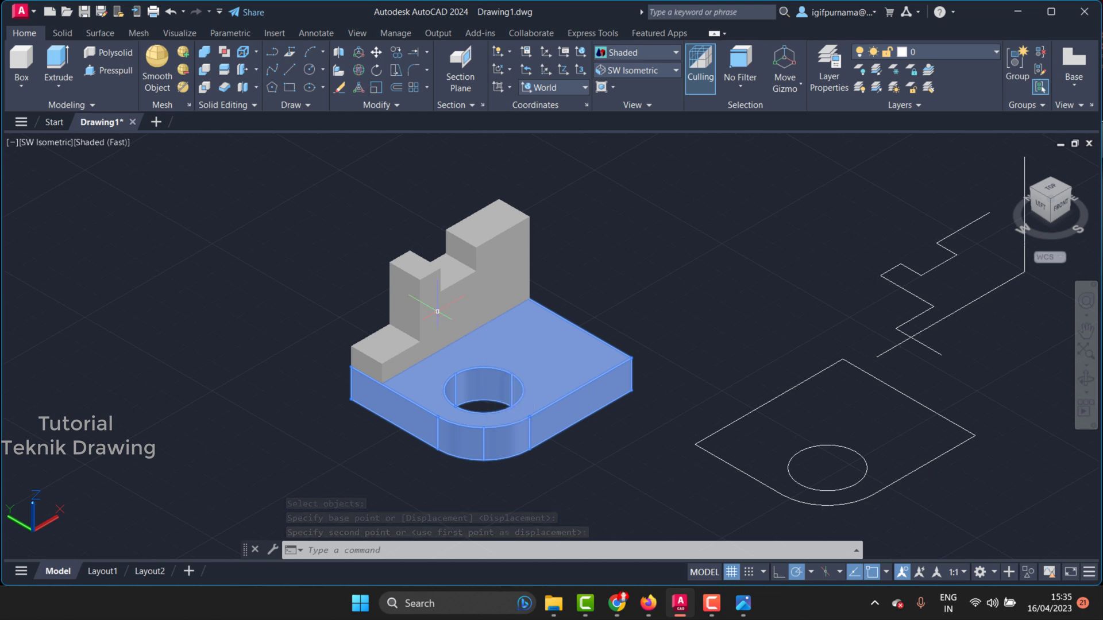
# Step: Union the upright block and the base plate into a single solid
pyautogui.click(205, 53)
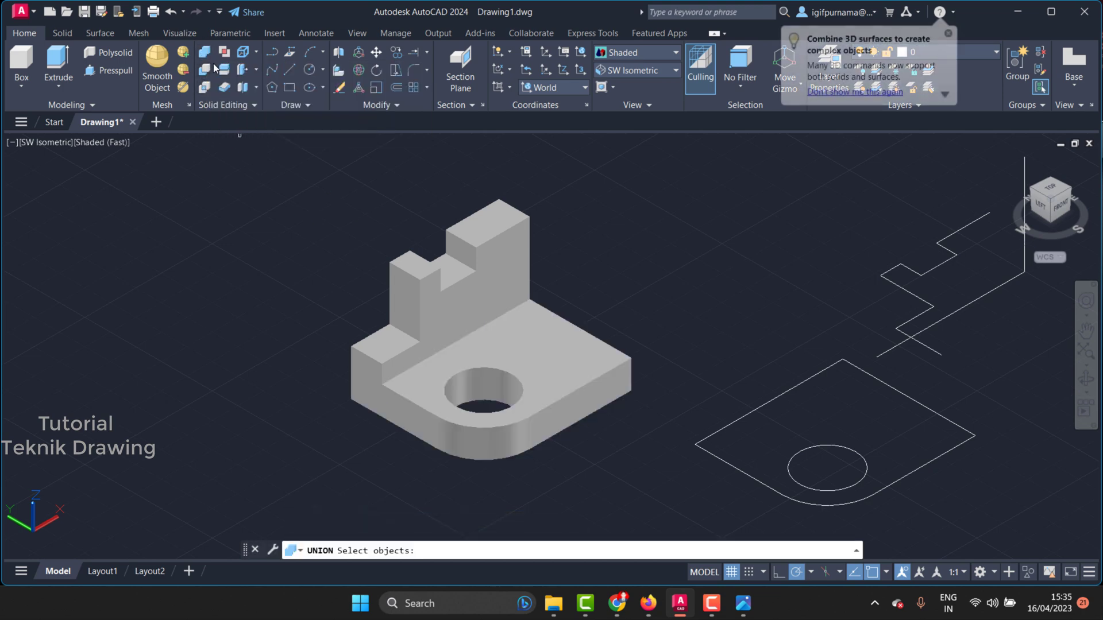
pyautogui.click(207, 200)
pyautogui.click(681, 496)
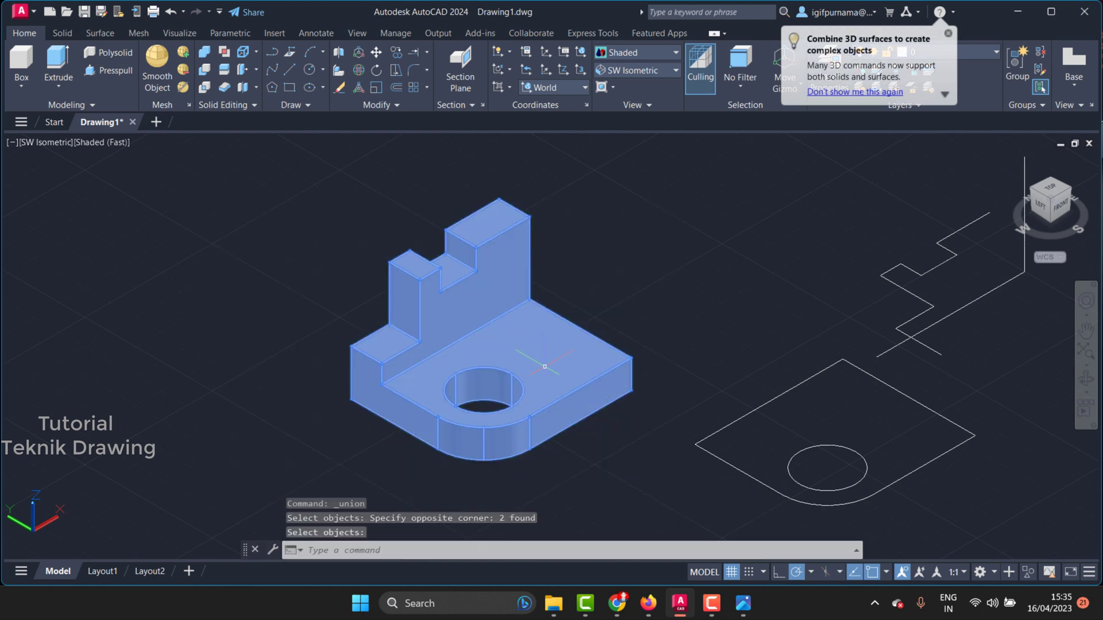
pyautogui.press('Return')
# Step: Erase the 16 leftover 2D outline lines and bring the reference drawing back up
pyautogui.click(339, 87)
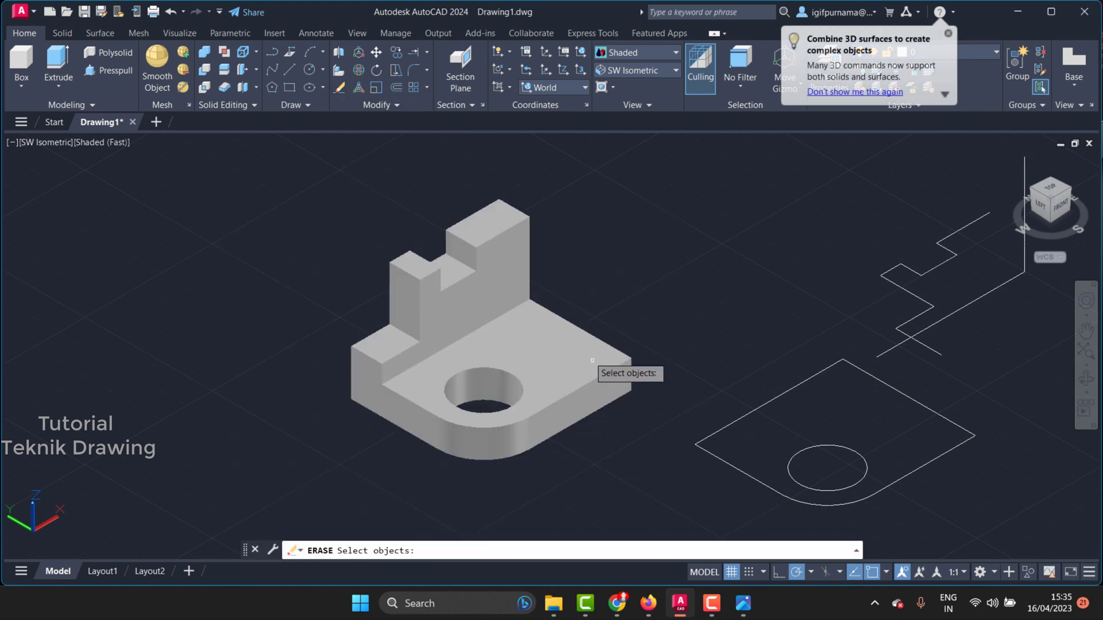
pyautogui.scroll(-5, 603, 370)
pyautogui.click(912, 487)
pyautogui.click(636, 239)
pyautogui.press('Return')
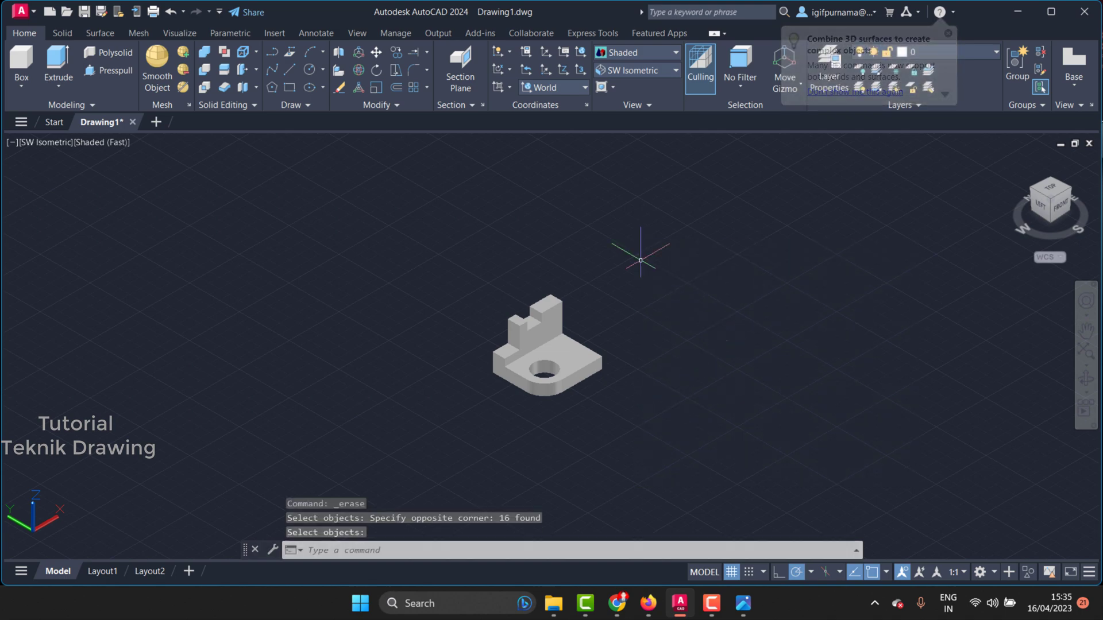
pyautogui.scroll(3, 574, 356)
pyautogui.scroll(2, 607, 348)
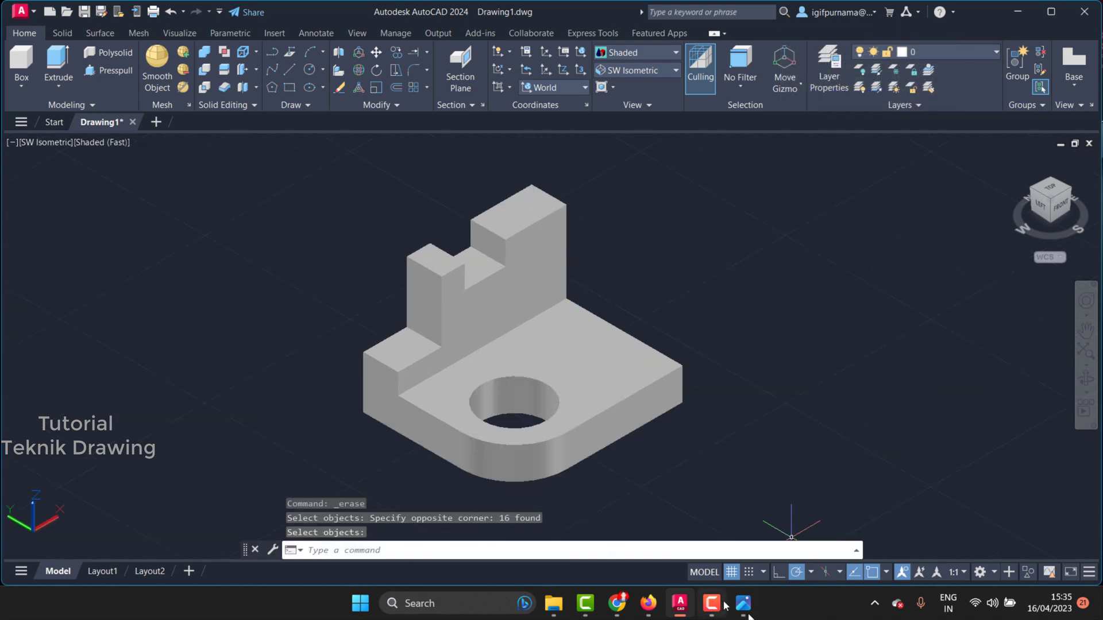
pyautogui.click(742, 603)
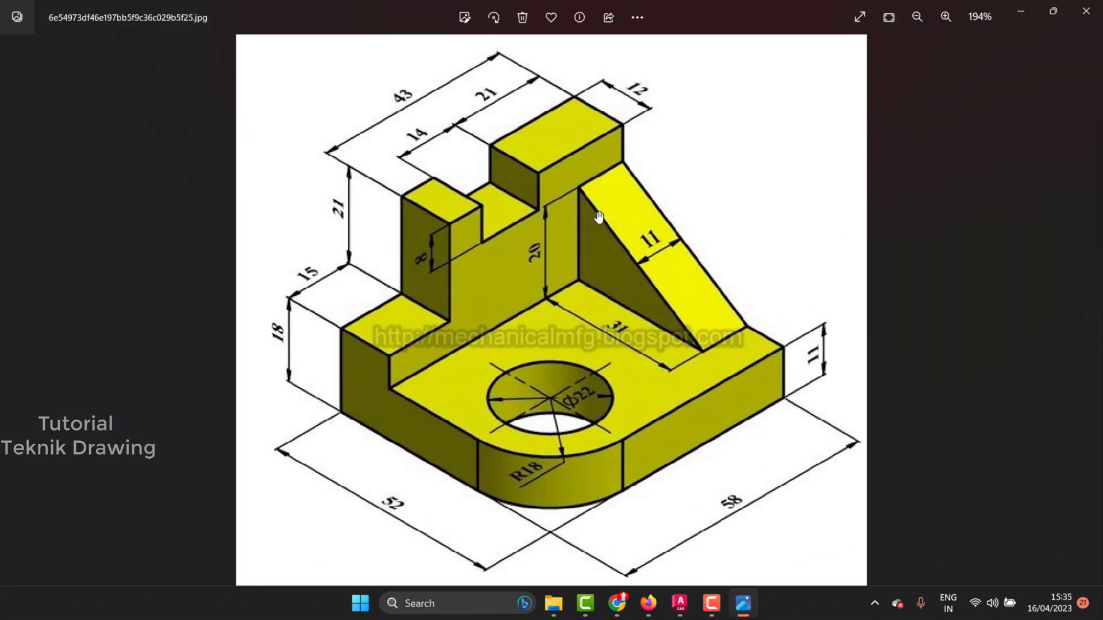
# Step: Zoom the reference to read the rib's 11 thickness and 31 length, then minimize Photos
pyautogui.scroll(2, 593, 306)
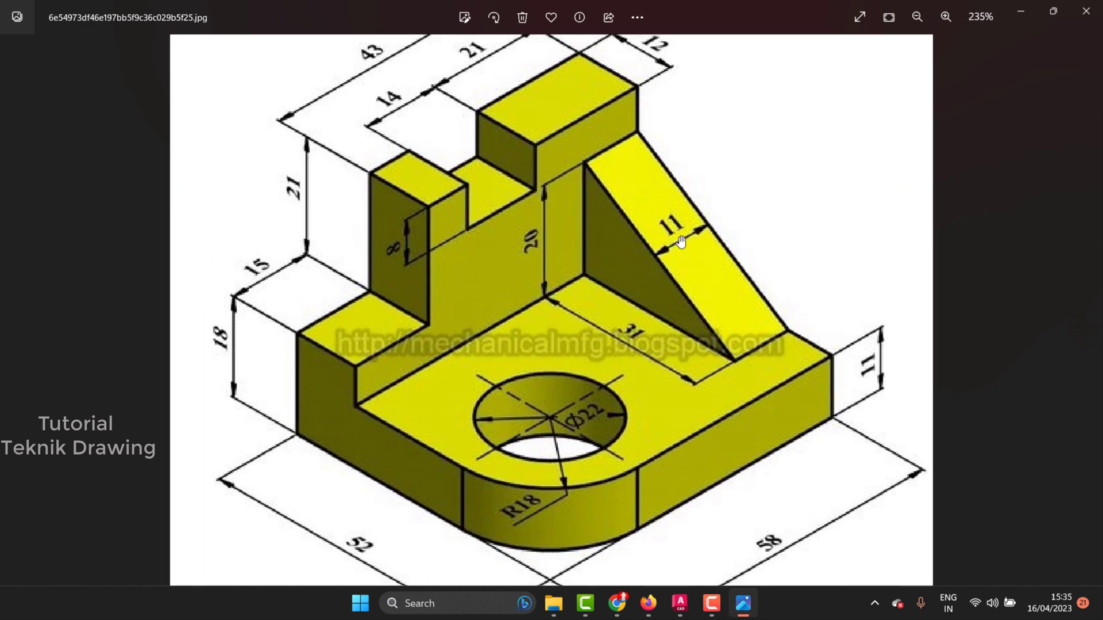
pyautogui.click(1022, 8)
pyautogui.scroll(2, 564, 337)
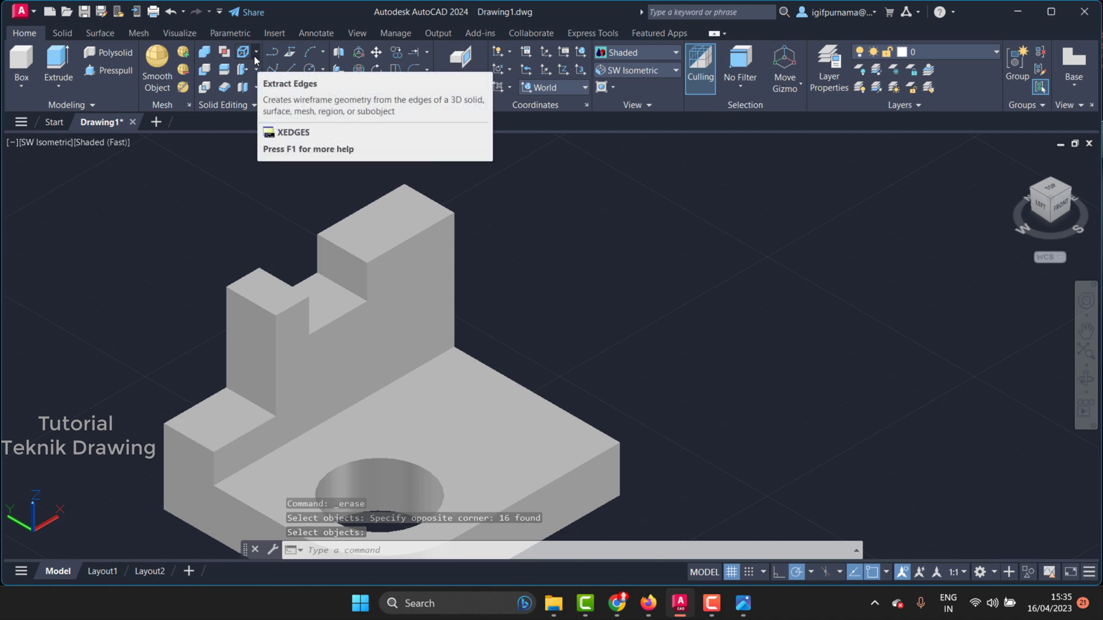
# Step: Copy the plate's top edge beside the upright 11 units inward as a rib guide line
pyautogui.click(254, 57)
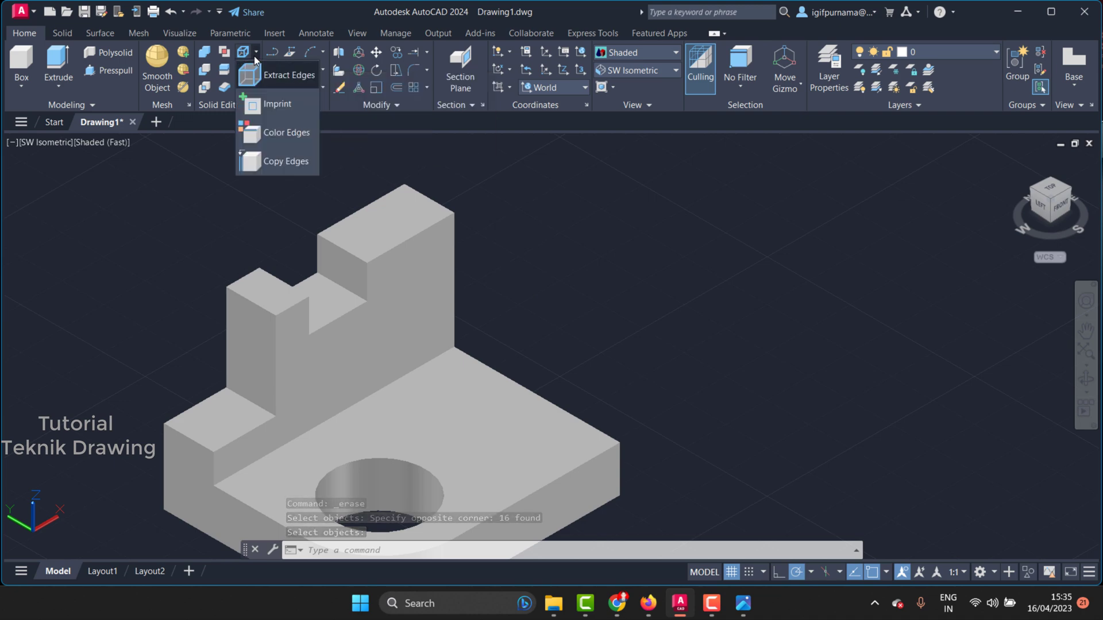
pyautogui.click(284, 162)
pyautogui.click(582, 420)
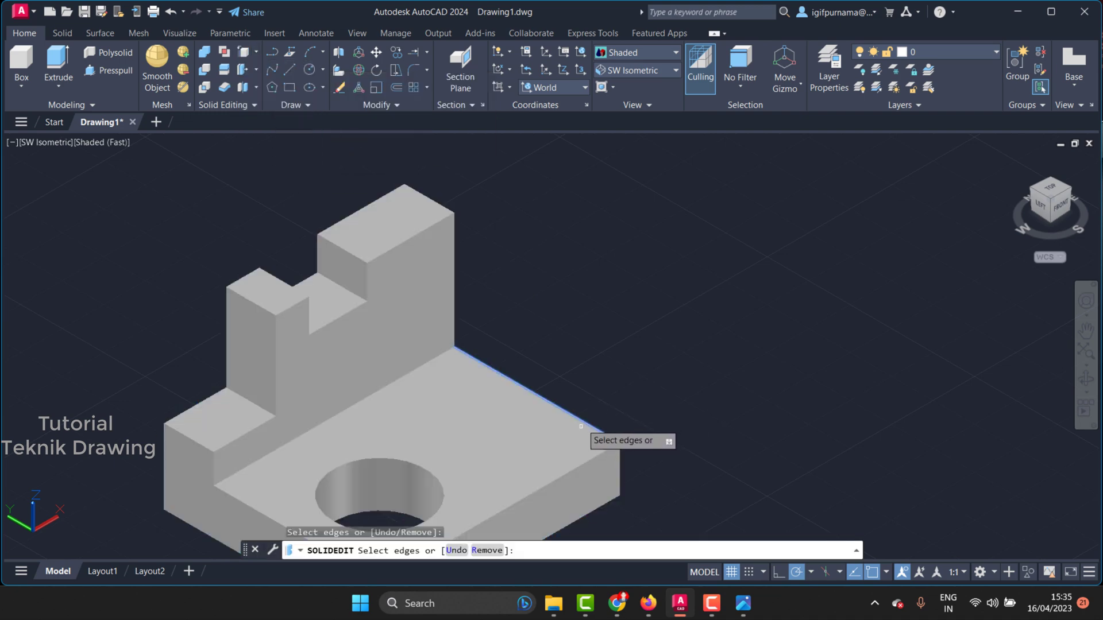
pyautogui.rightClick(614, 371)
pyautogui.click(620, 376)
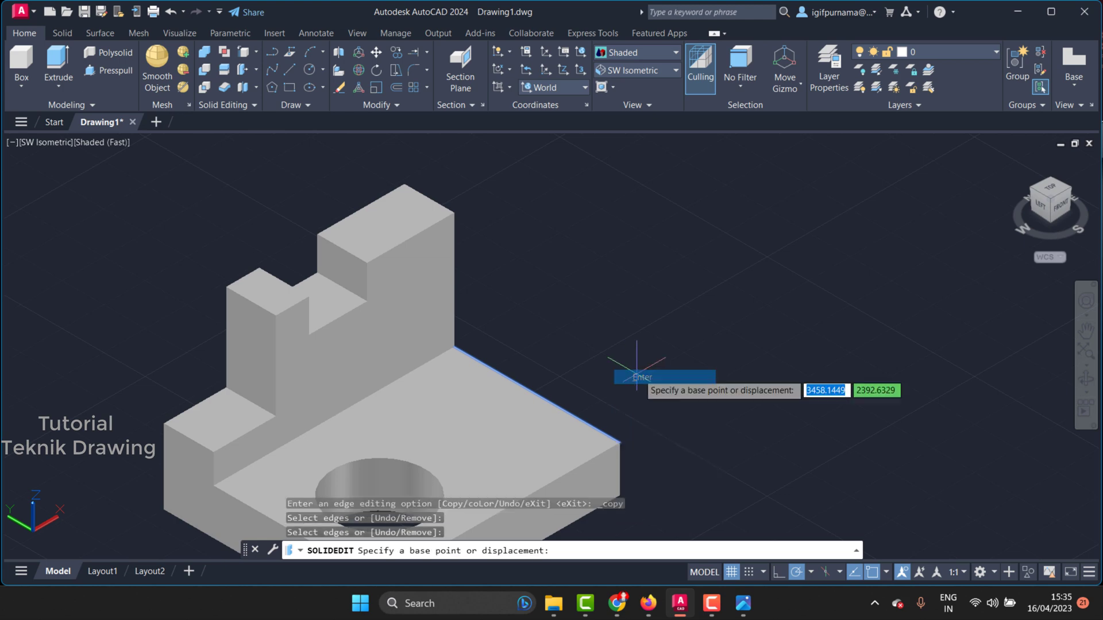
pyautogui.scroll(-2, 635, 369)
pyautogui.scroll(3, 660, 350)
pyautogui.scroll(-3, 647, 339)
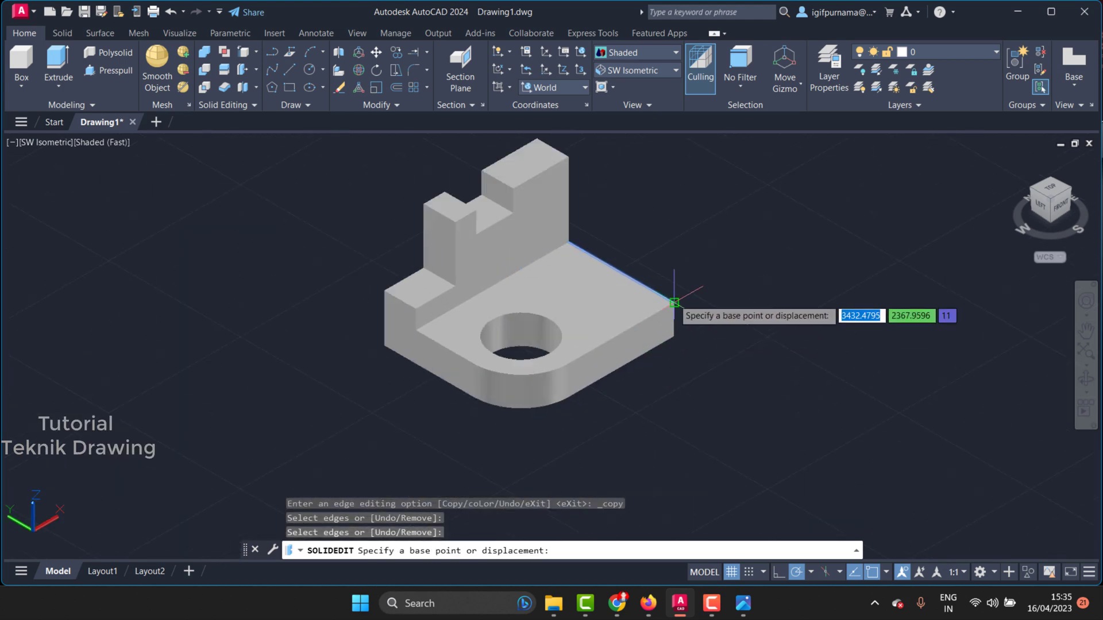
pyautogui.click(870, 295)
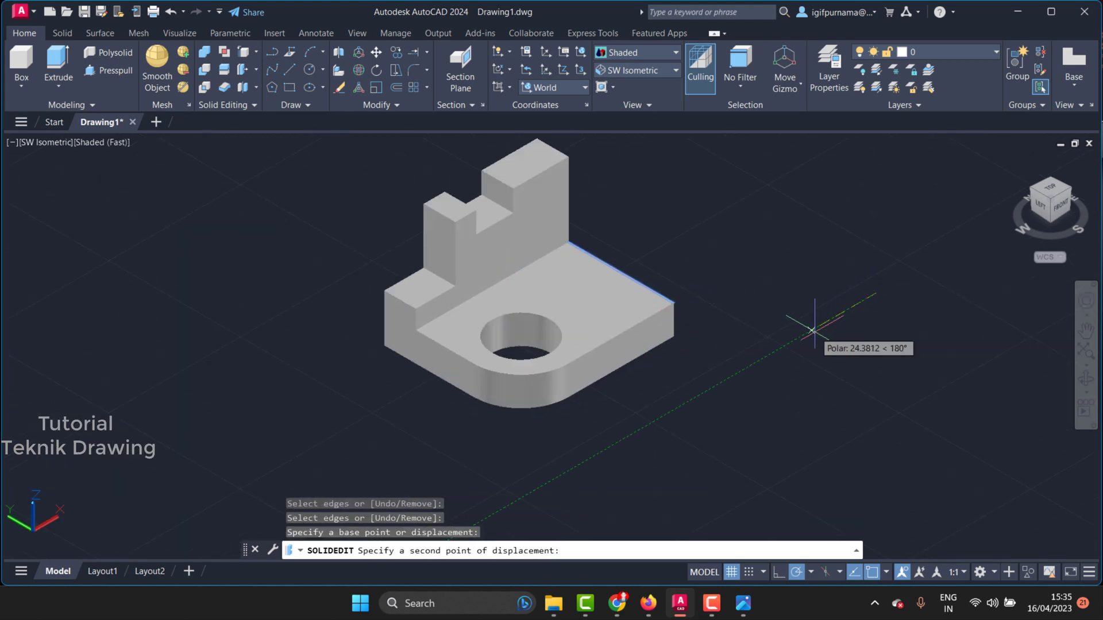
pyautogui.write('11')
pyautogui.press('Return')
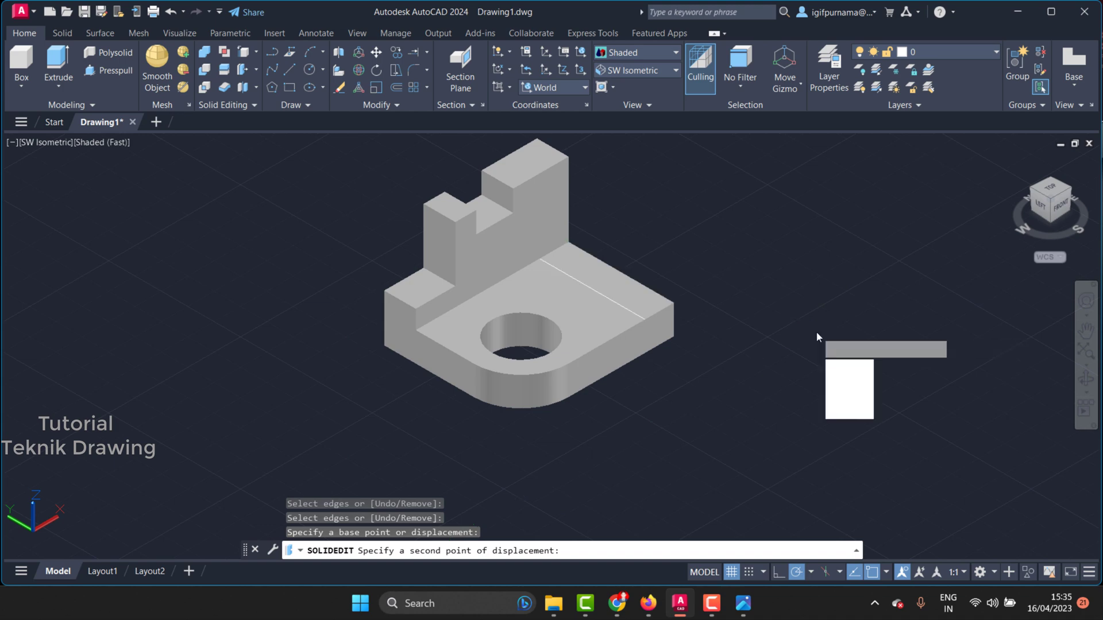
pyautogui.press('Return')
pyautogui.press('Return')
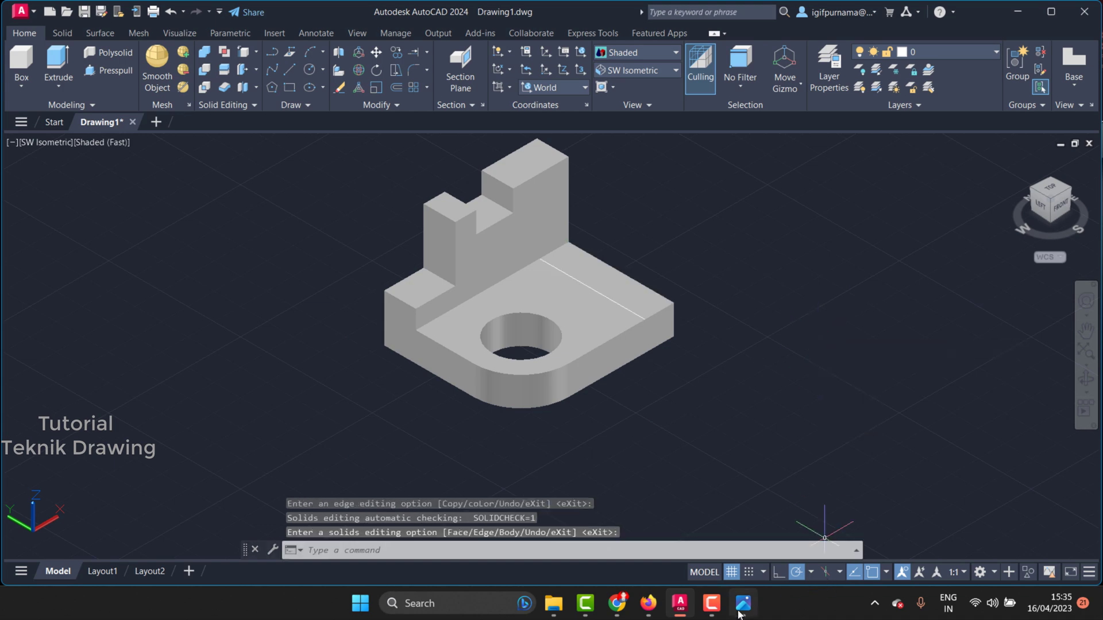
# Step: Check the reference, then copy the plate's front-right top edge onto the top face
pyautogui.click(741, 606)
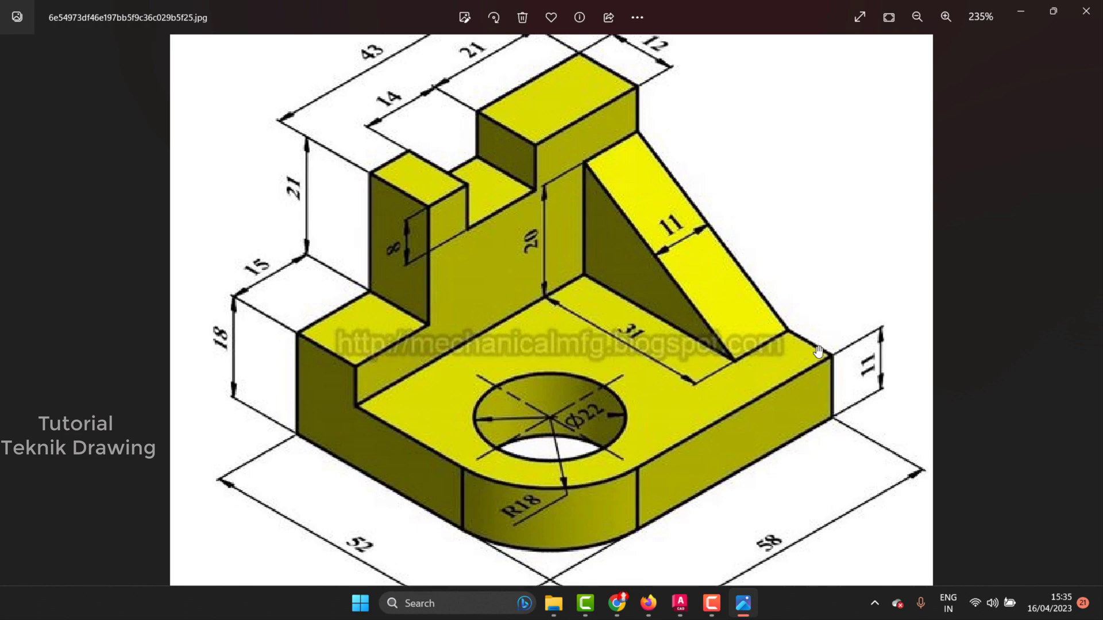
pyautogui.click(1022, 16)
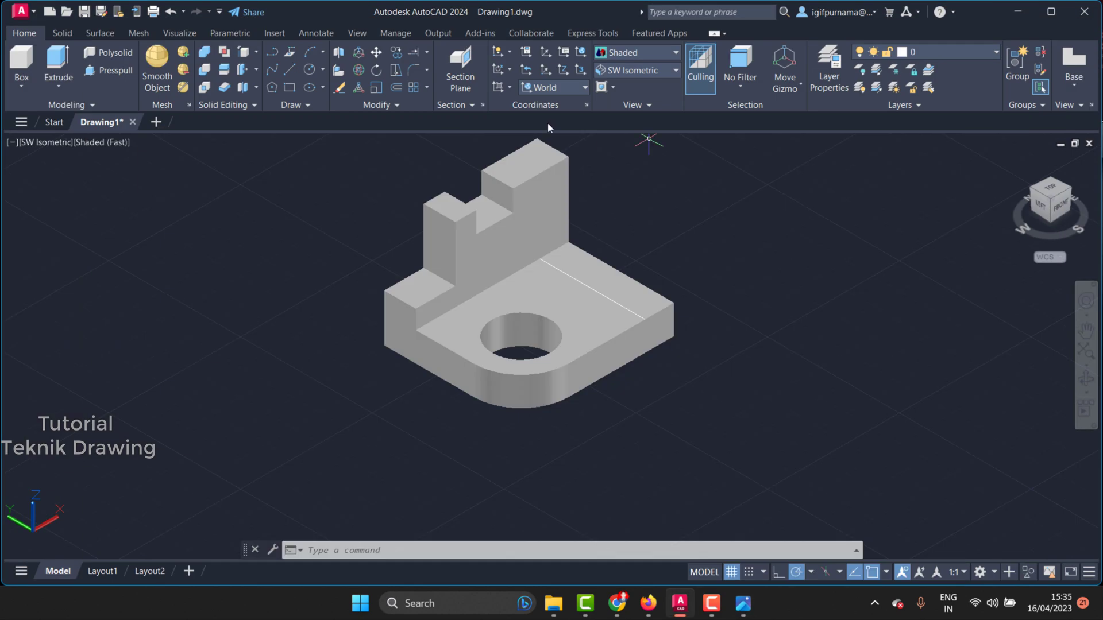
pyautogui.click(398, 53)
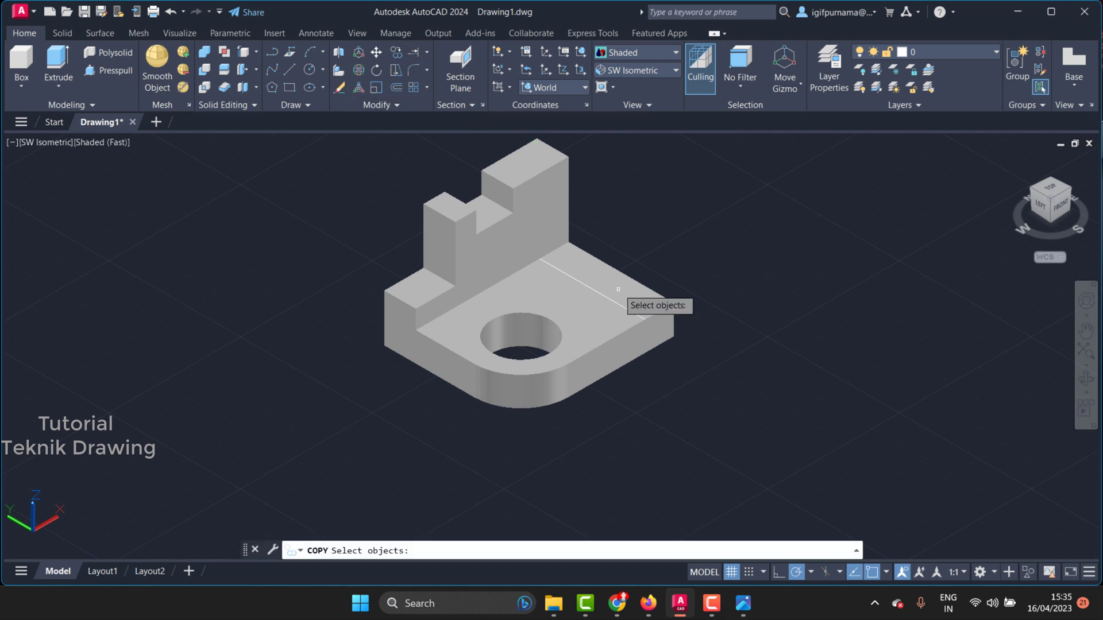
pyautogui.click(249, 54)
pyautogui.click(617, 335)
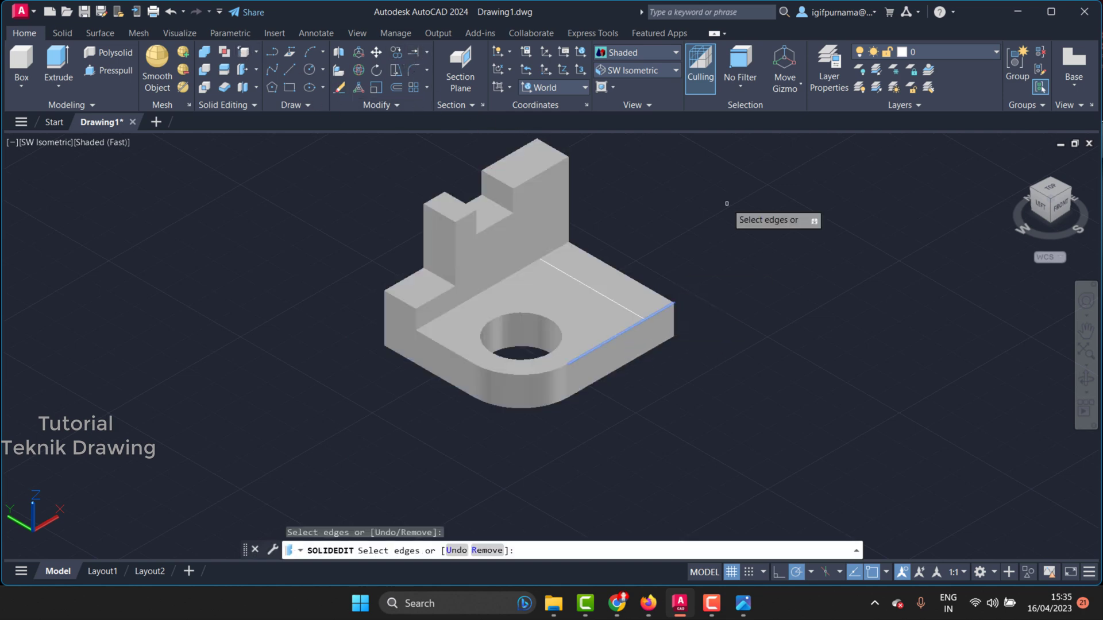
pyautogui.rightClick(727, 204)
pyautogui.click(739, 212)
pyautogui.click(793, 258)
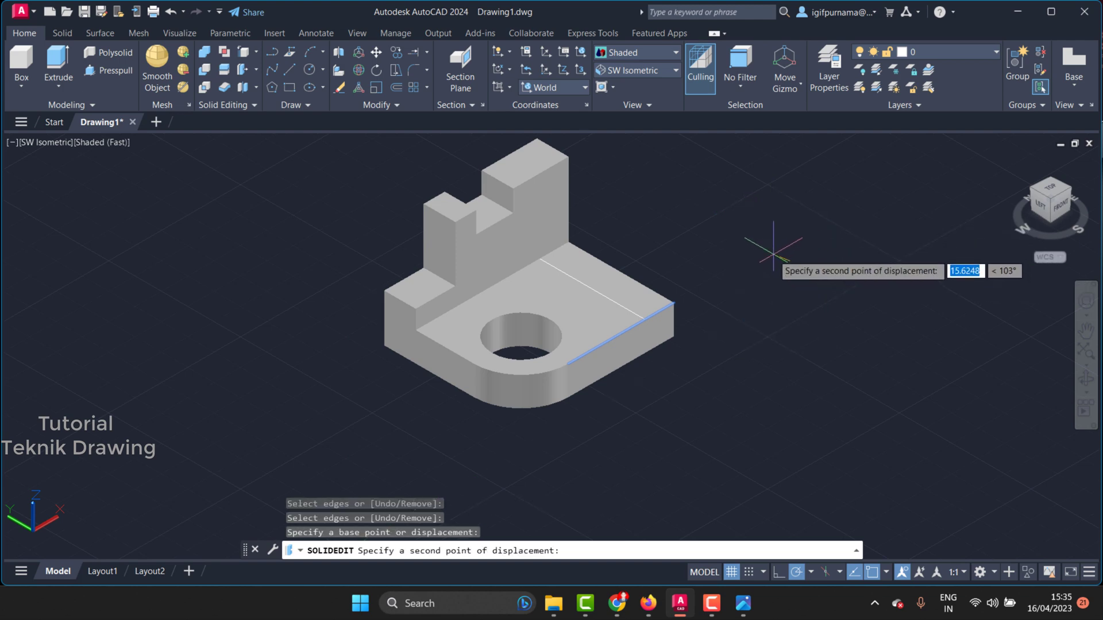
pyautogui.write('1')
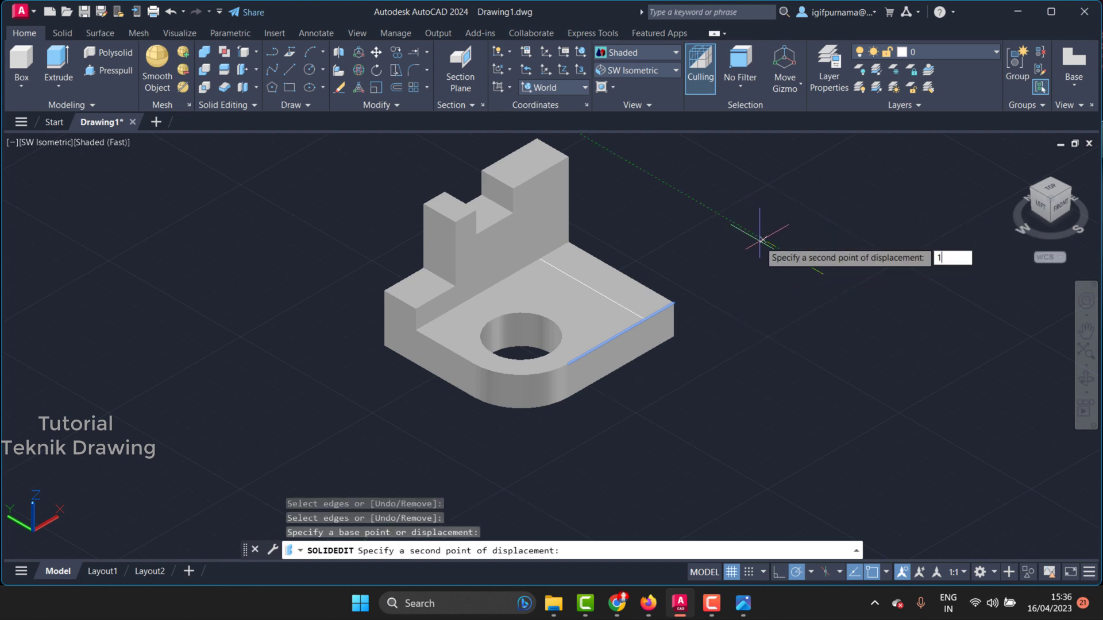
pyautogui.press('Return')
pyautogui.press('Return')
pyautogui.press('Return')
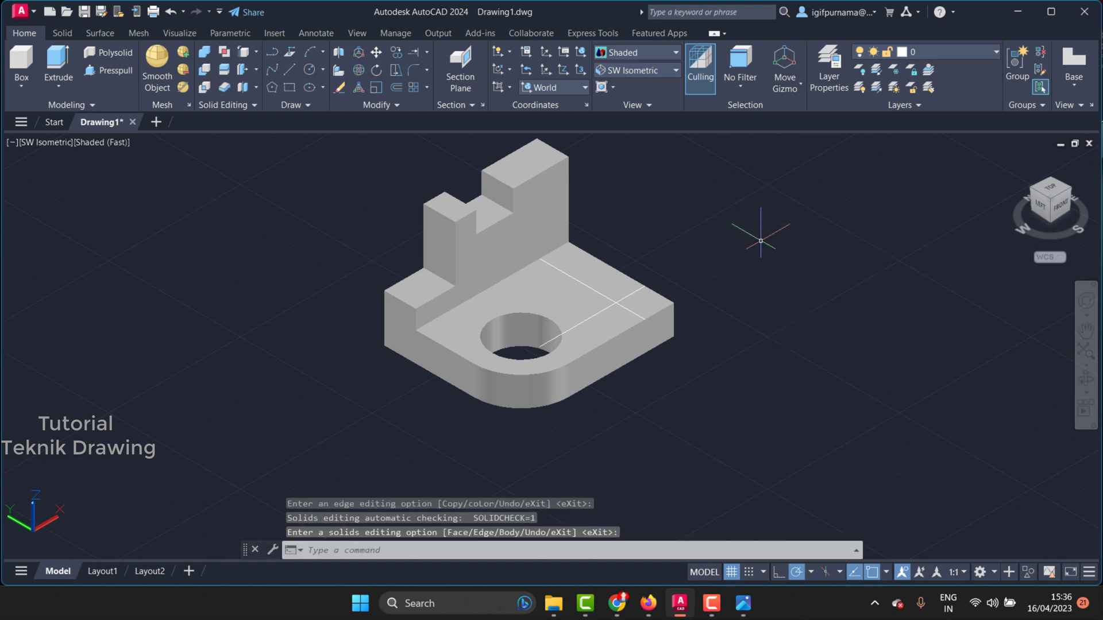
pyautogui.scroll(2, 707, 203)
pyautogui.scroll(2, 707, 203)
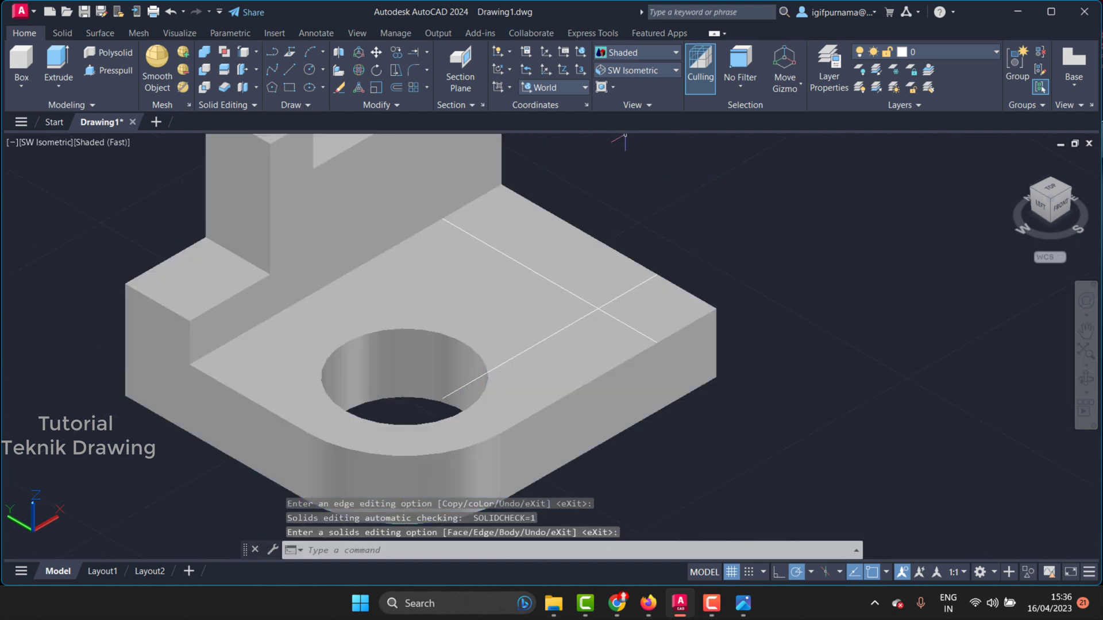
# Step: Start a press-pull on the back strip of the top face while checking the reference
pyautogui.click(435, 148)
pyautogui.click(104, 71)
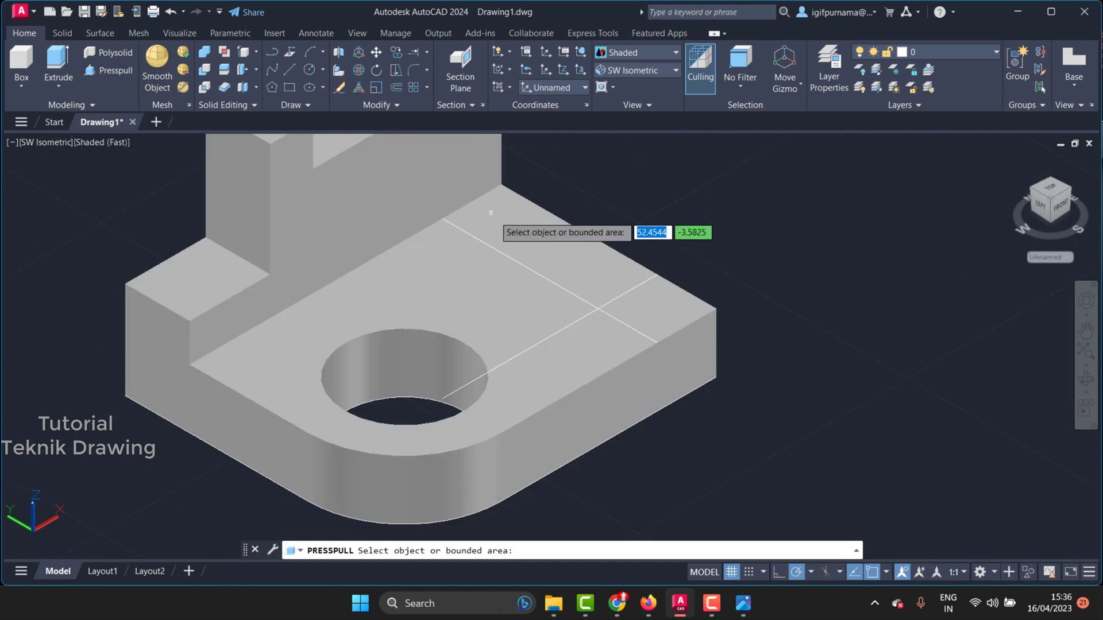
pyautogui.click(534, 227)
pyautogui.scroll(-2, 585, 184)
pyautogui.scroll(-3, 584, 184)
pyautogui.scroll(1, 580, 189)
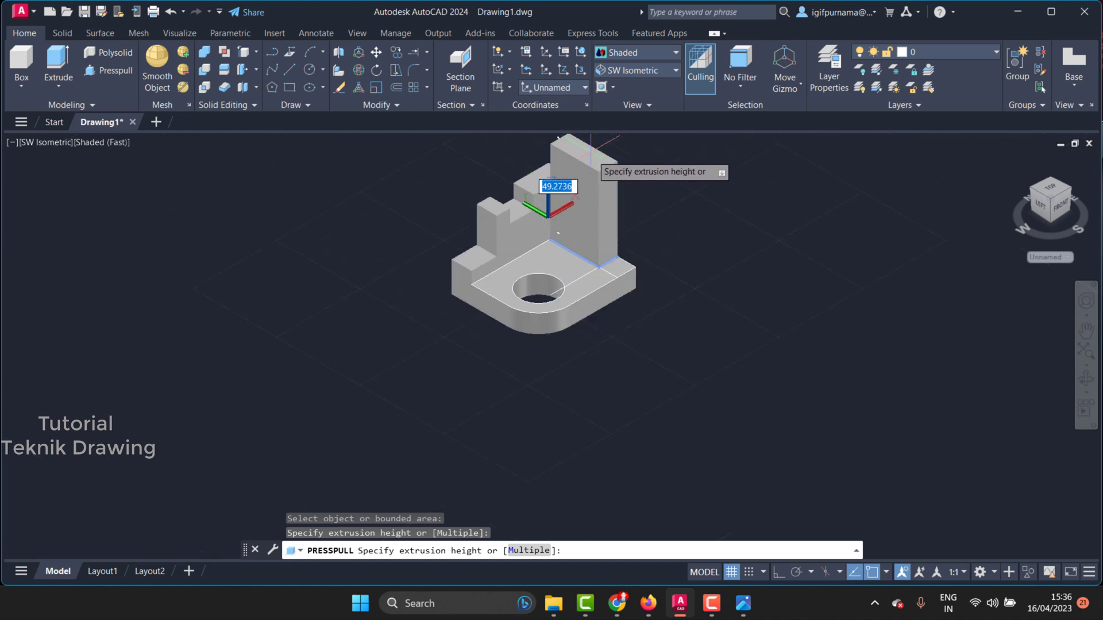
pyautogui.click(738, 608)
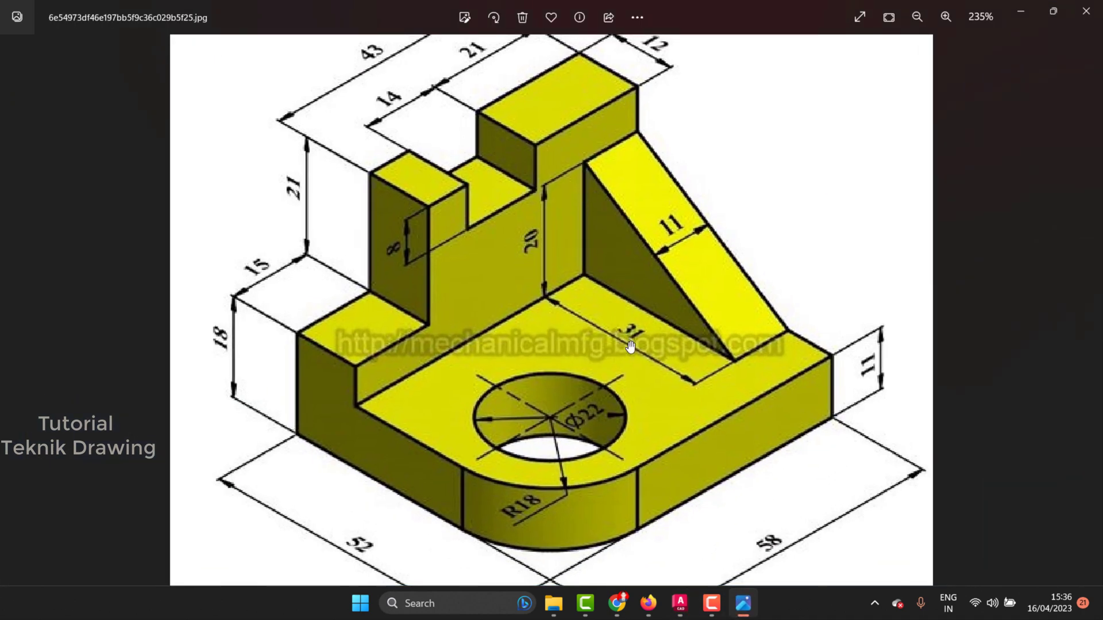
pyautogui.click(1015, 15)
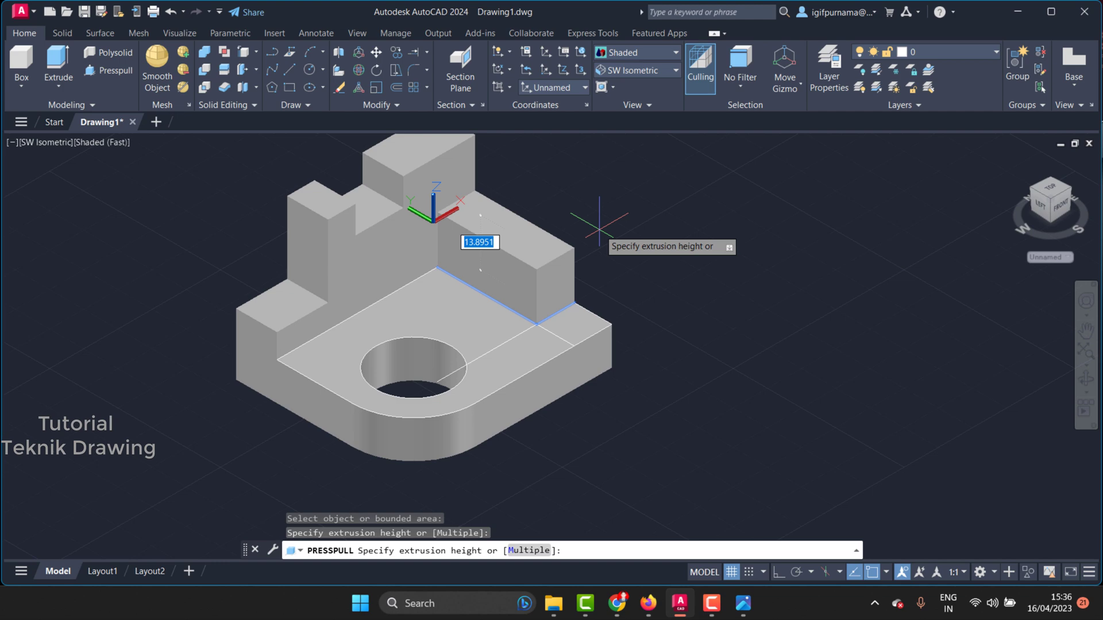
# Step: Cancel the press-pull and undo the latest copied edge
pyautogui.press('Escape')
pyautogui.press('Return')
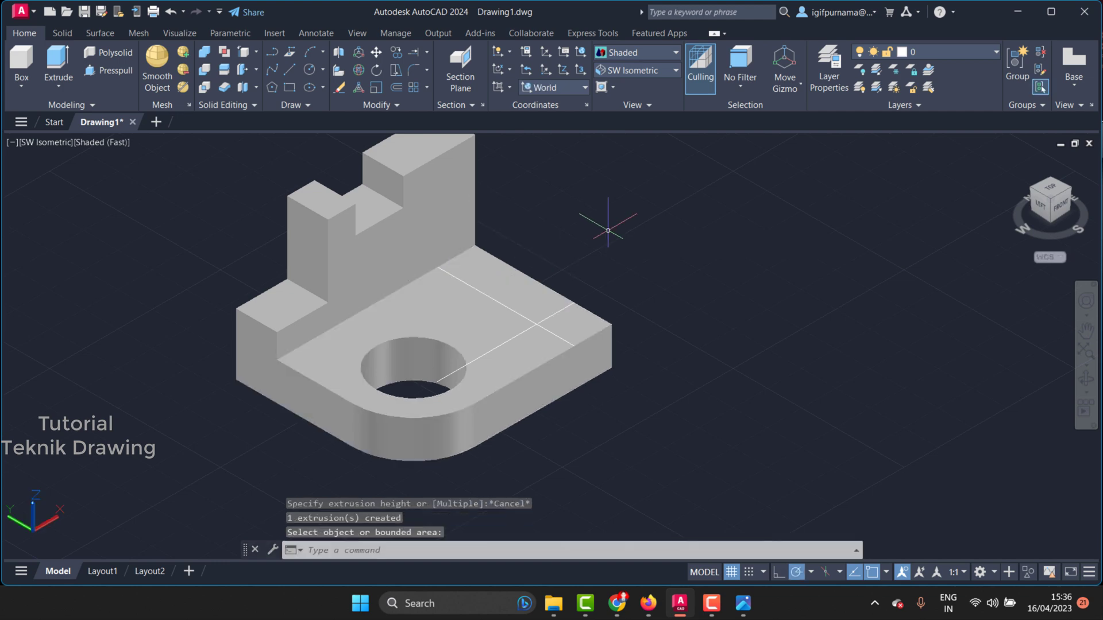
pyautogui.hotkey('ctrl', 'z')
pyautogui.hotkey('ctrl', 'z')
pyautogui.hotkey('ctrl', 'z')
pyautogui.hotkey('ctrl', 'z')
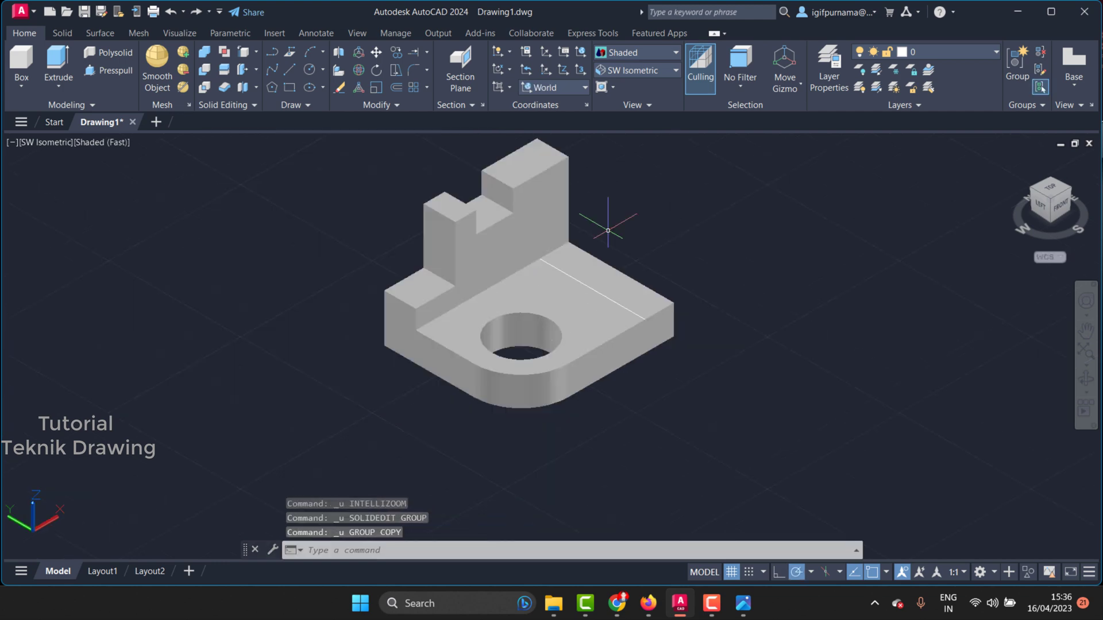
pyautogui.hotkey('ctrl', 'z')
# Step: Reopen and zoom the bracket reference in Photos, then open the Windows search panel
pyautogui.click(743, 603)
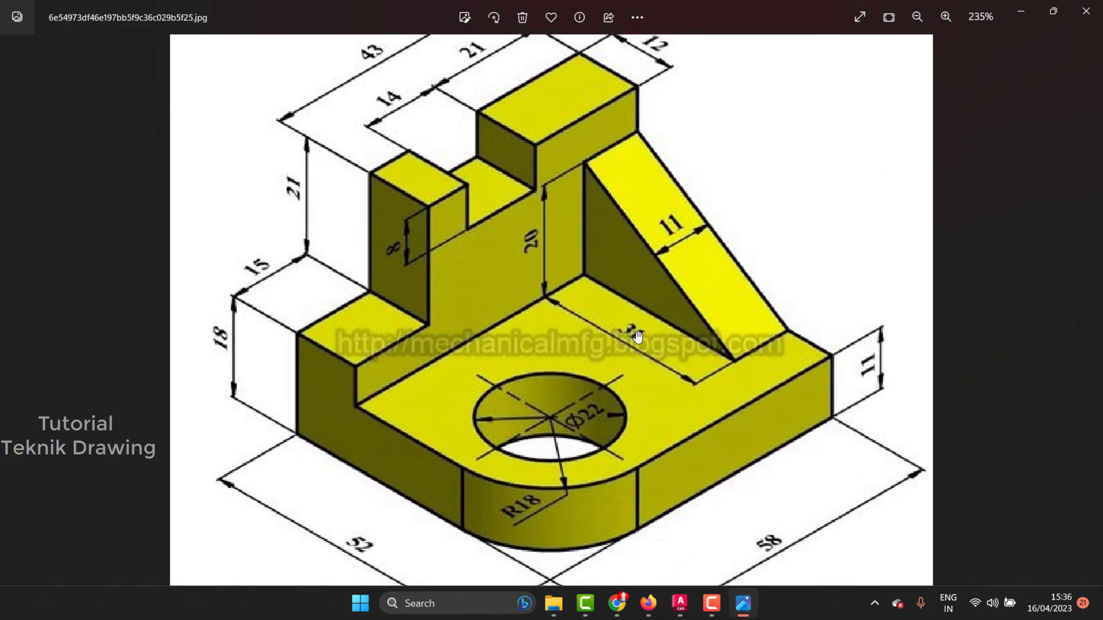
pyautogui.scroll(-1, 639, 337)
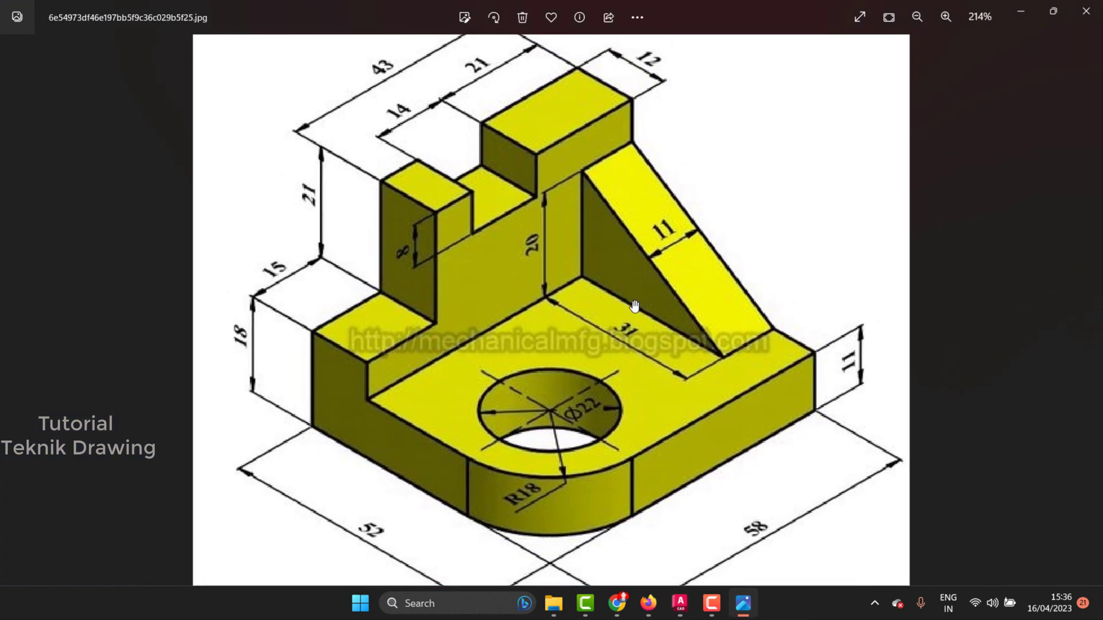
pyautogui.click(482, 615)
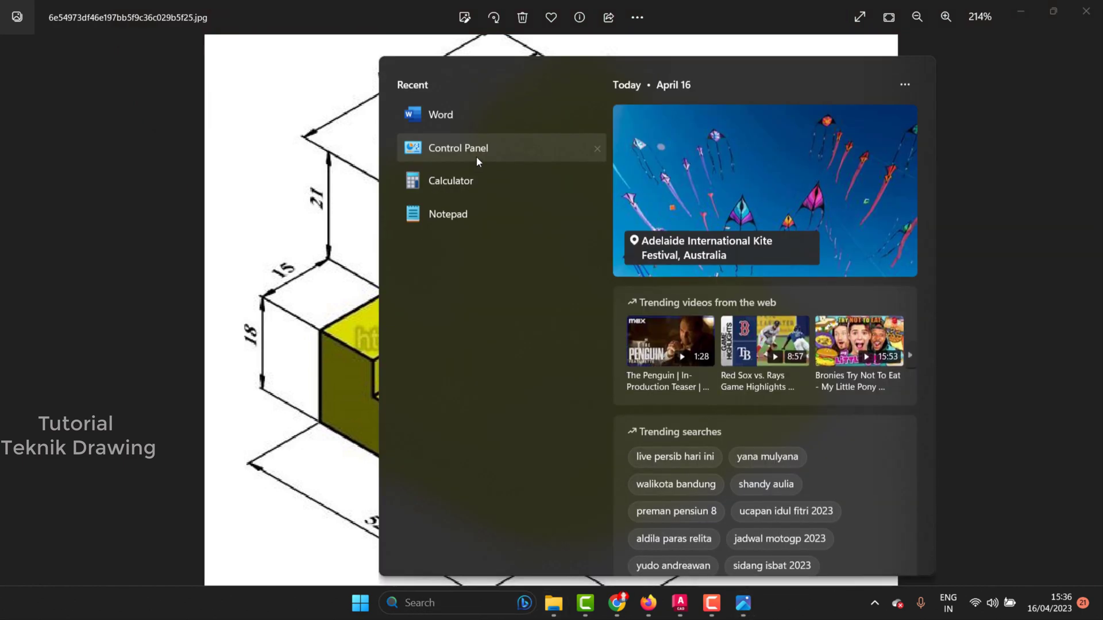
# Step: Open Calculator beside the drawing, try 52 ÷ 2, then clear it
pyautogui.click(469, 179)
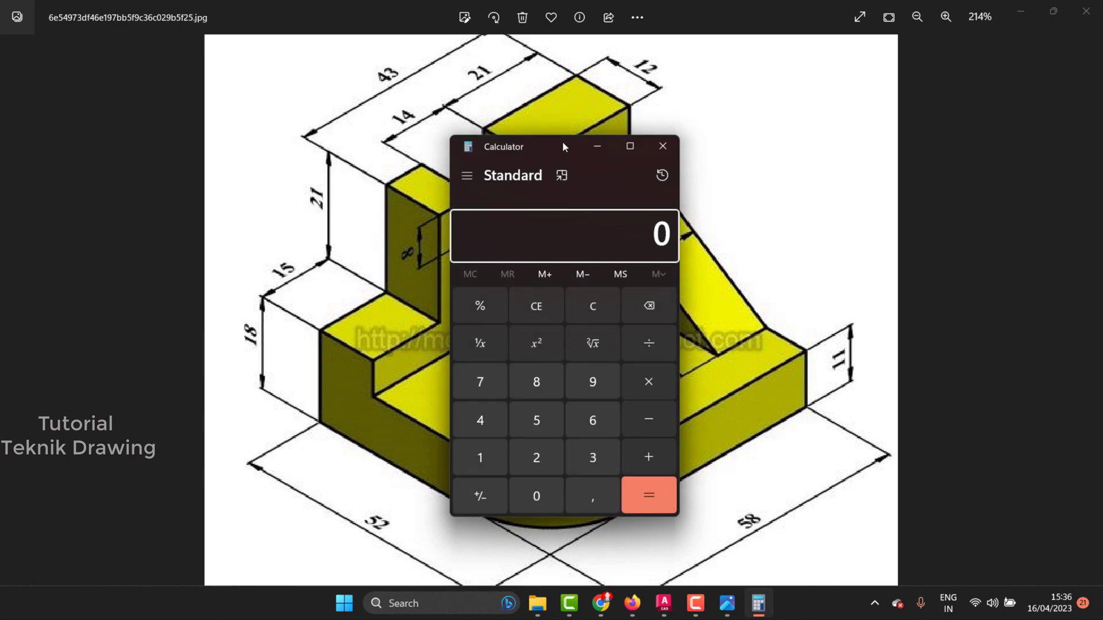
pyautogui.moveTo(563, 142); pyautogui.dragTo(925, 78)
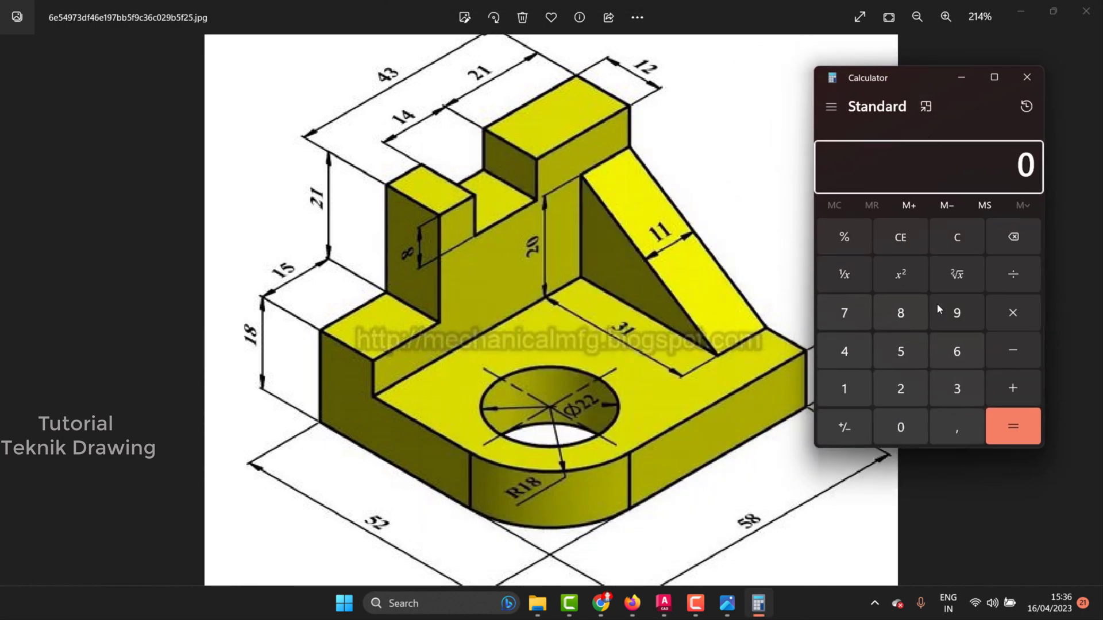
pyautogui.click(897, 363)
pyautogui.click(895, 391)
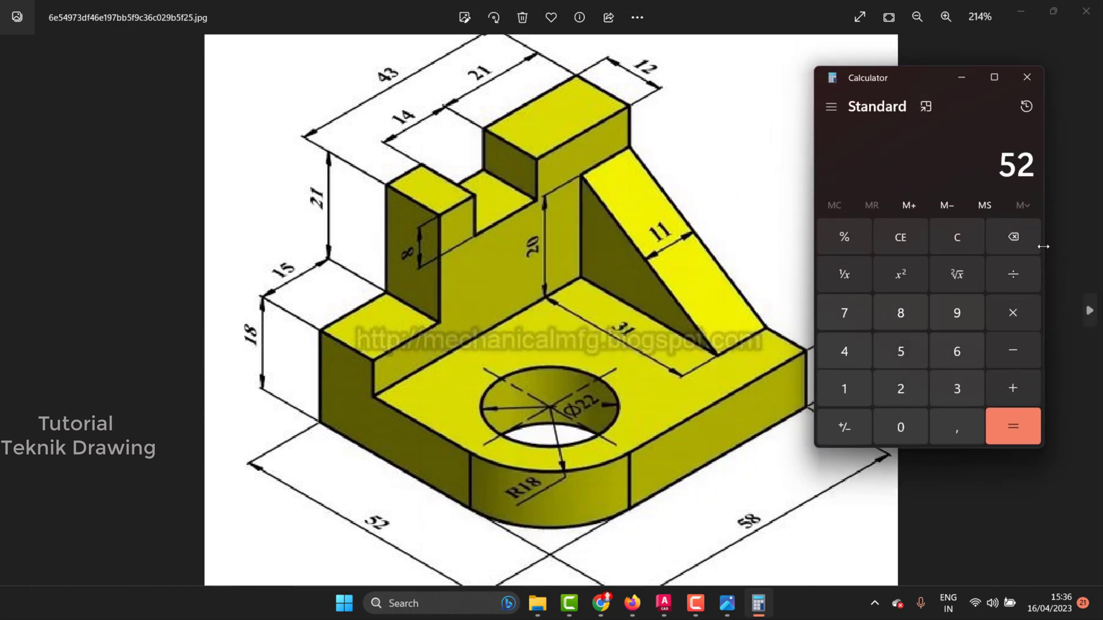
pyautogui.click(1013, 274)
pyautogui.click(896, 392)
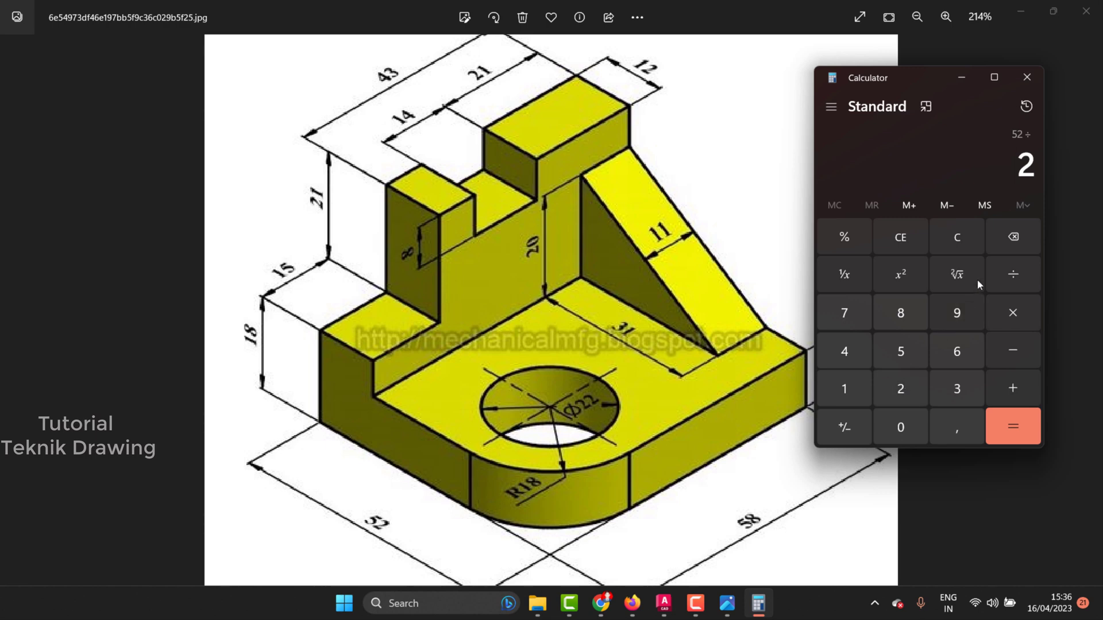
pyautogui.press('Escape')
# Step: Compute 52 − 31 = 21 for the plate offset and minimize Calculator
pyautogui.click(903, 359)
pyautogui.click(901, 389)
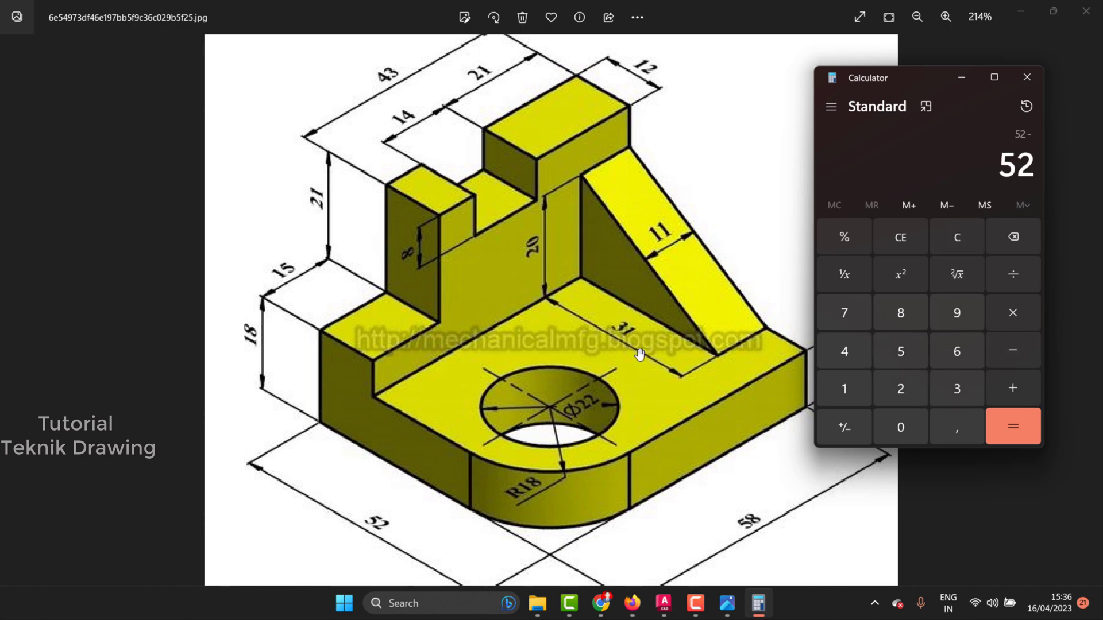
pyautogui.click(950, 388)
pyautogui.click(862, 392)
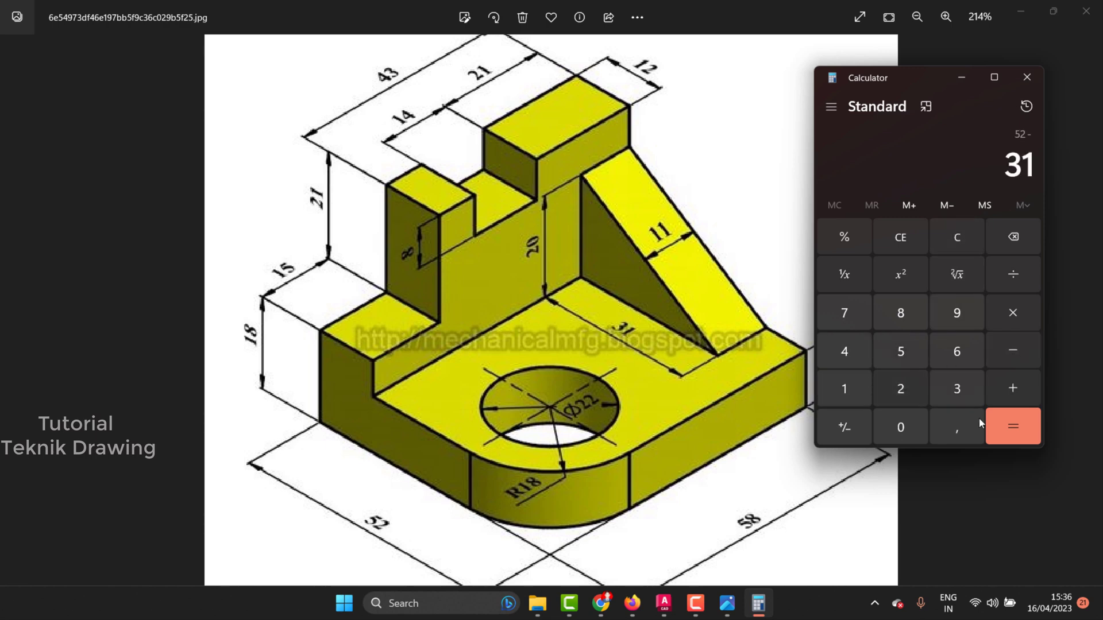
pyautogui.click(1026, 426)
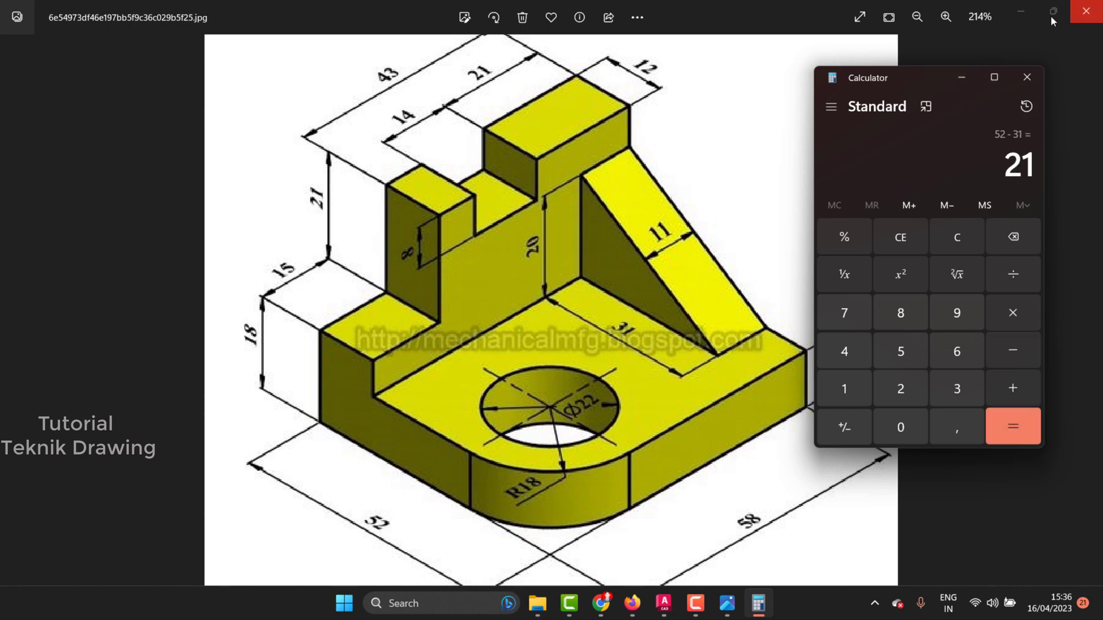
pyautogui.click(961, 76)
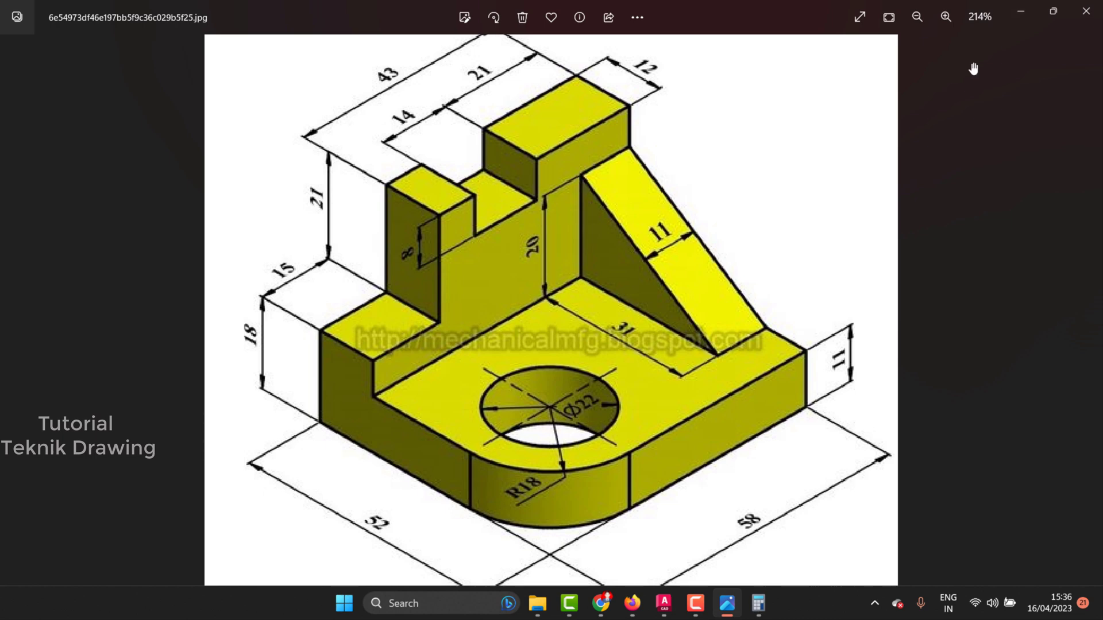
# Step: Copy the plate's front-right top edge 21 units inward across the top face
pyautogui.click(1014, 5)
pyautogui.click(609, 304)
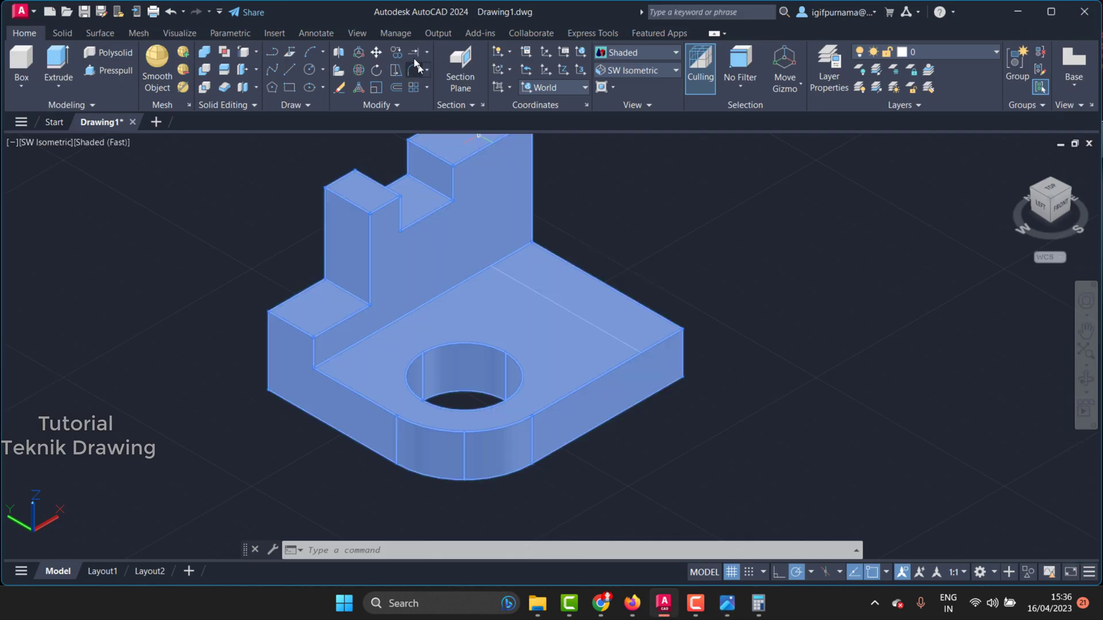
pyautogui.click(398, 53)
pyautogui.click(241, 55)
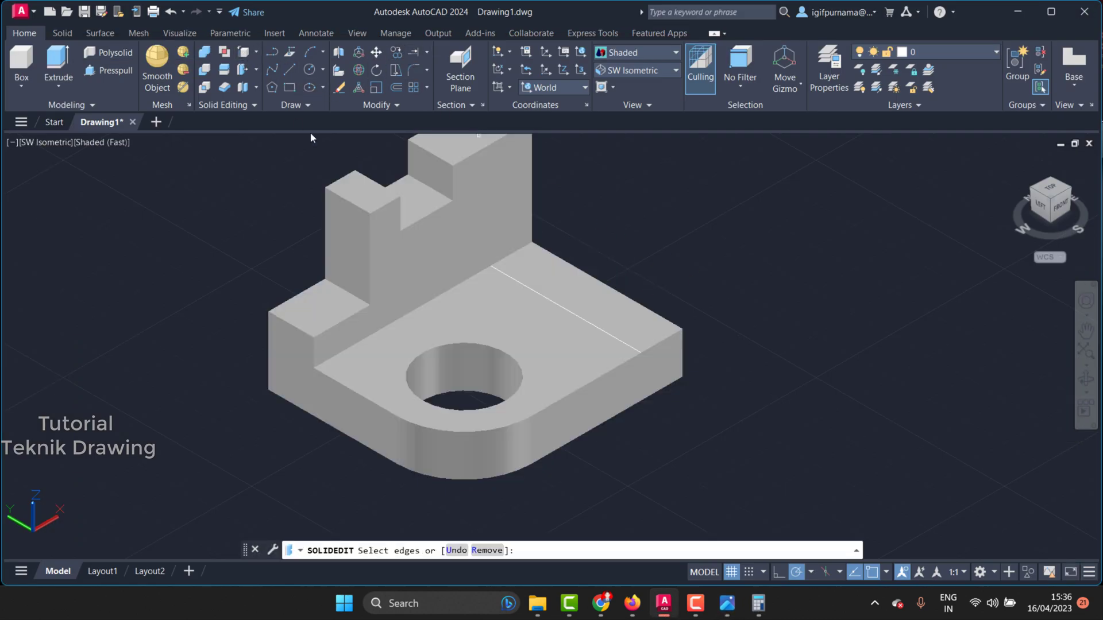
pyautogui.click(602, 375)
pyautogui.rightClick(753, 264)
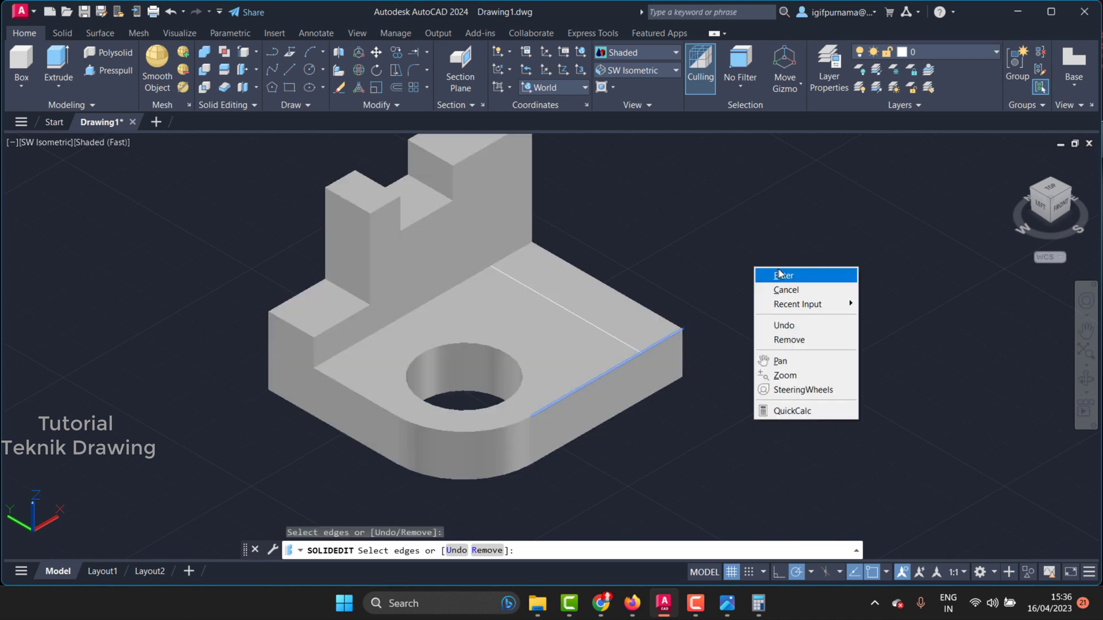
pyautogui.click(764, 273)
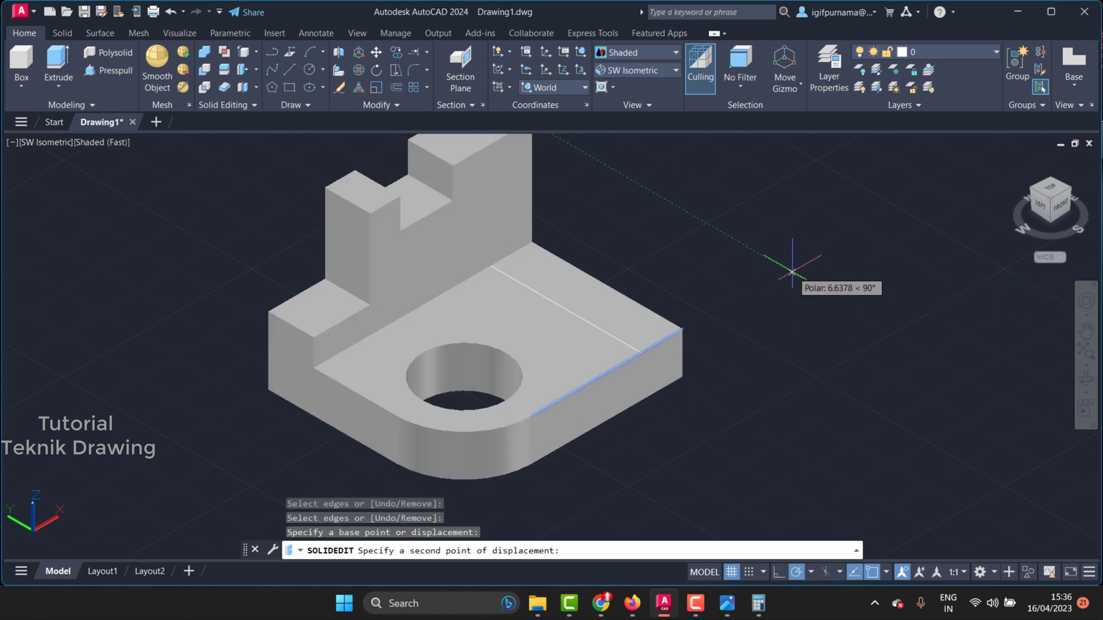
pyautogui.write('21')
pyautogui.press('Return')
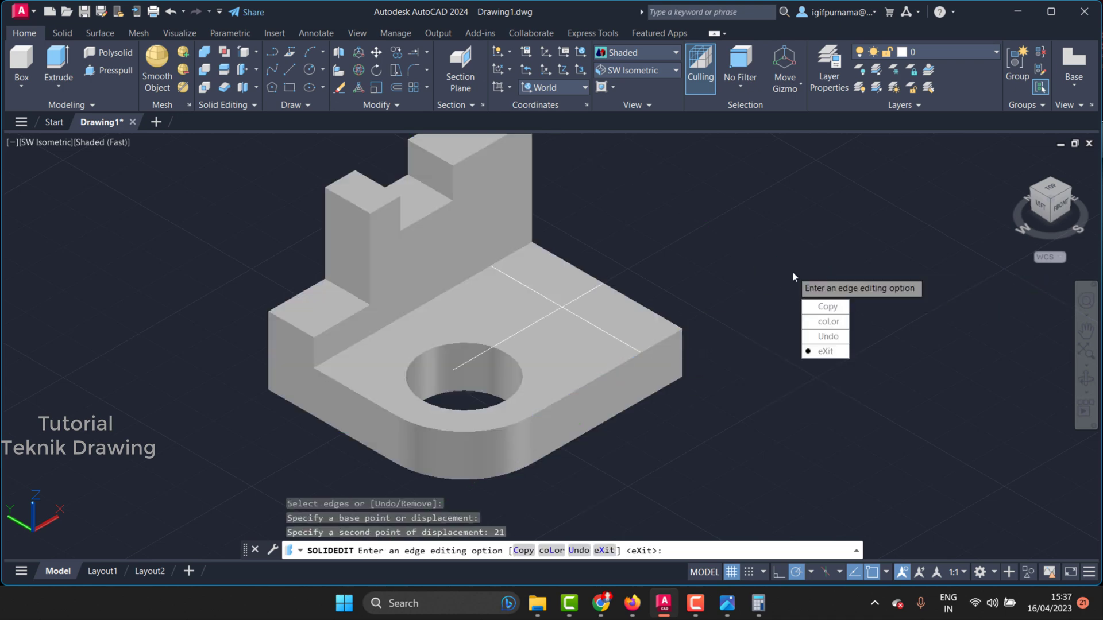
pyautogui.press('Return')
pyautogui.press('Return')
# Step: Review the reference drawing and recompute 52 − 31 = 21 in Calculator
pyautogui.click(729, 613)
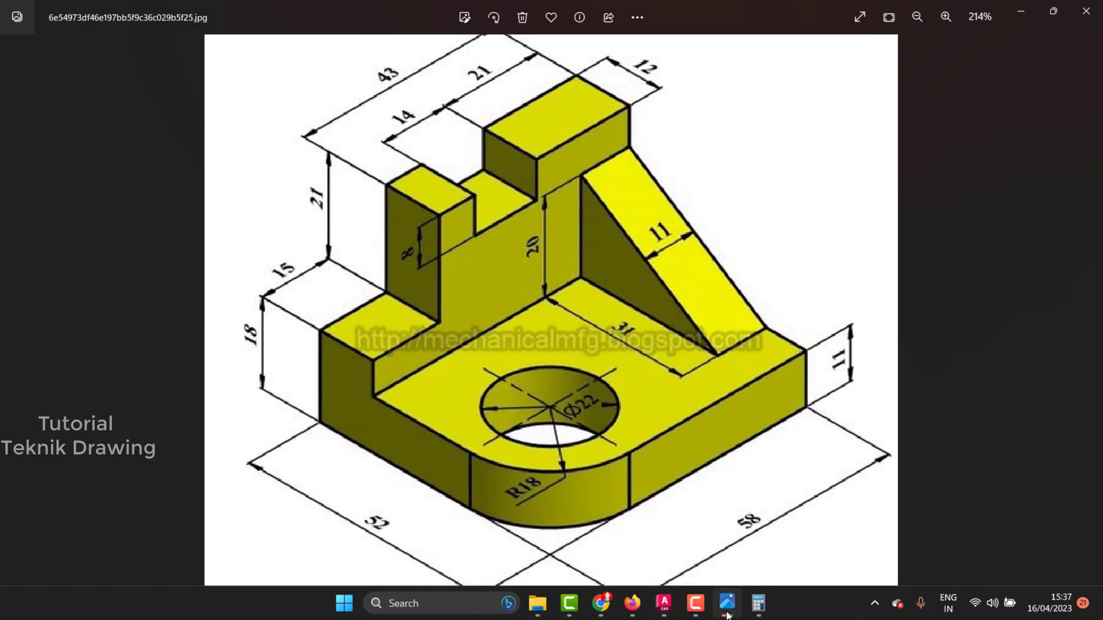
pyautogui.scroll(-1, 659, 342)
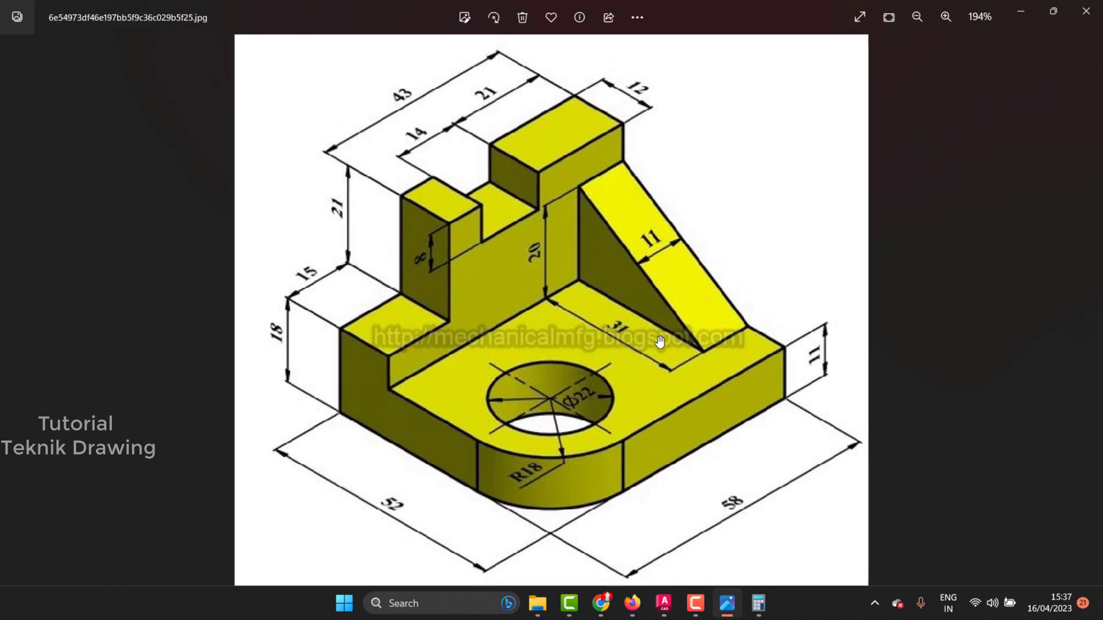
pyautogui.scroll(-1, 659, 341)
pyautogui.scroll(1, 659, 342)
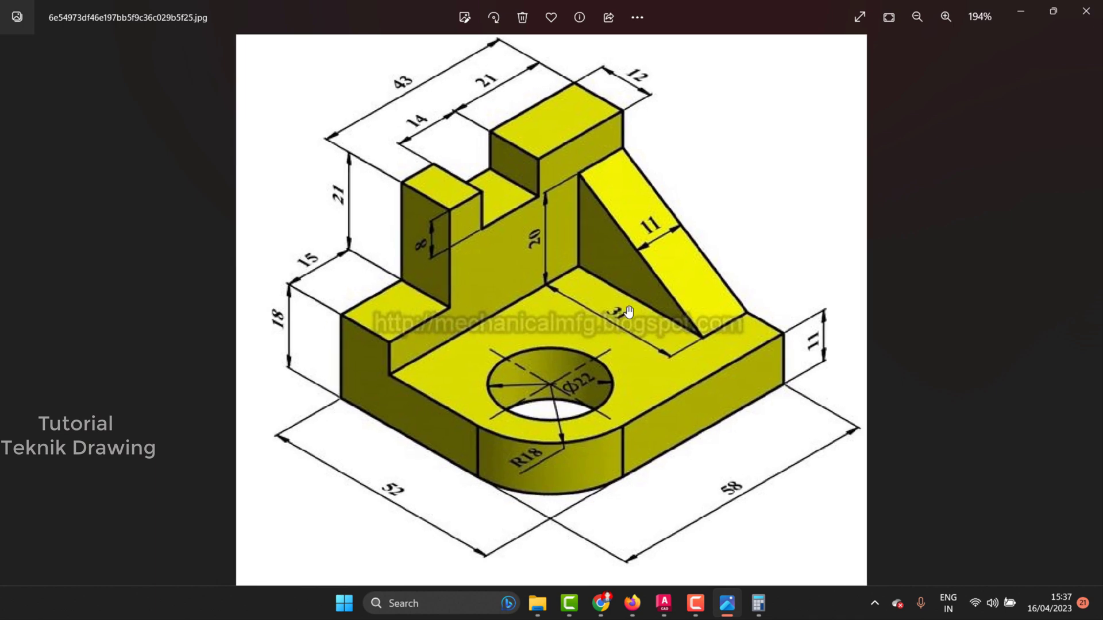
pyautogui.click(757, 603)
pyautogui.click(956, 238)
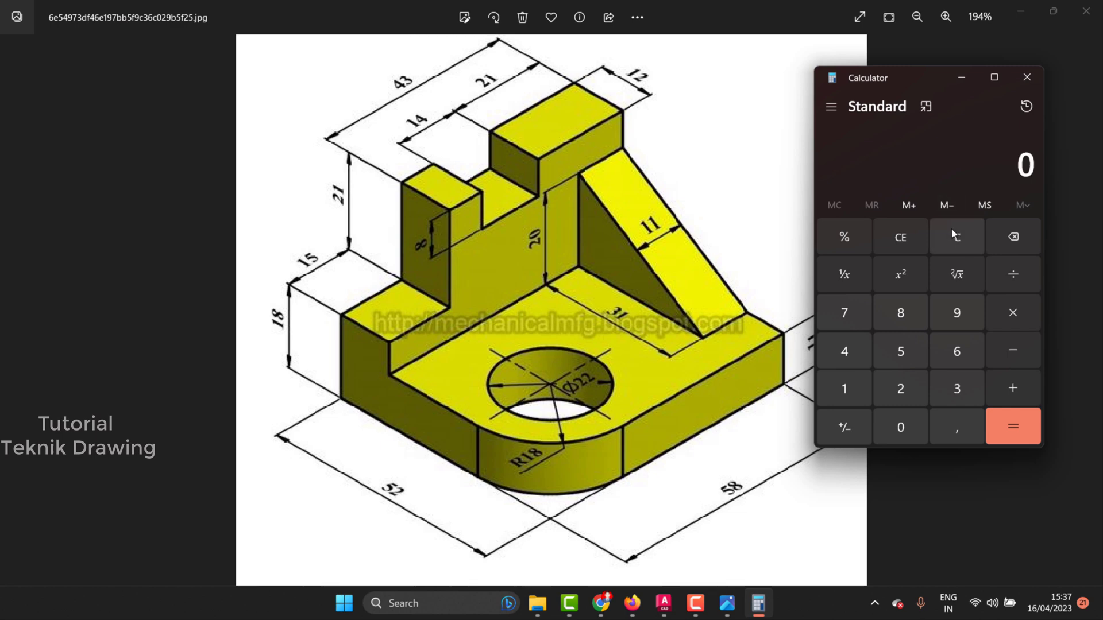
pyautogui.click(893, 353)
pyautogui.click(900, 390)
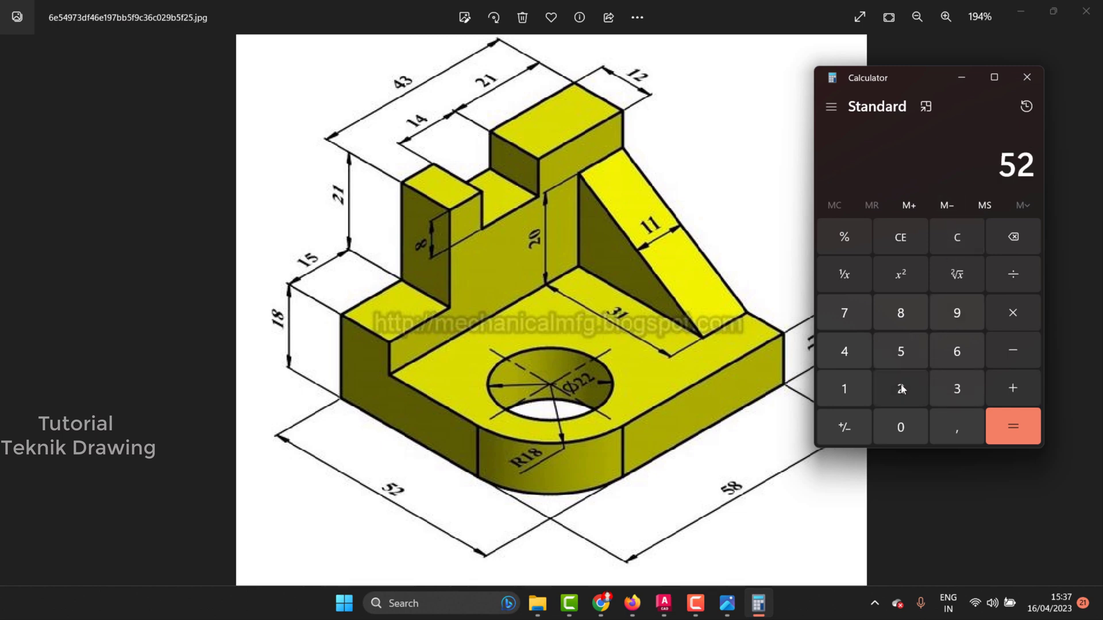
pyautogui.click(1002, 359)
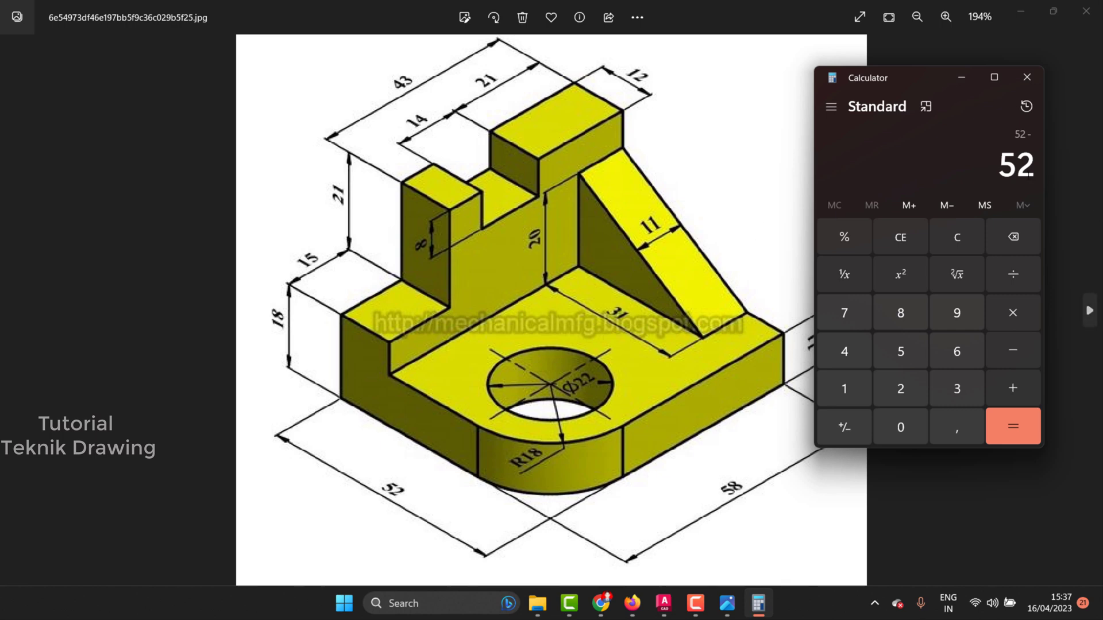
pyautogui.click(959, 391)
pyautogui.click(845, 389)
pyautogui.click(1018, 422)
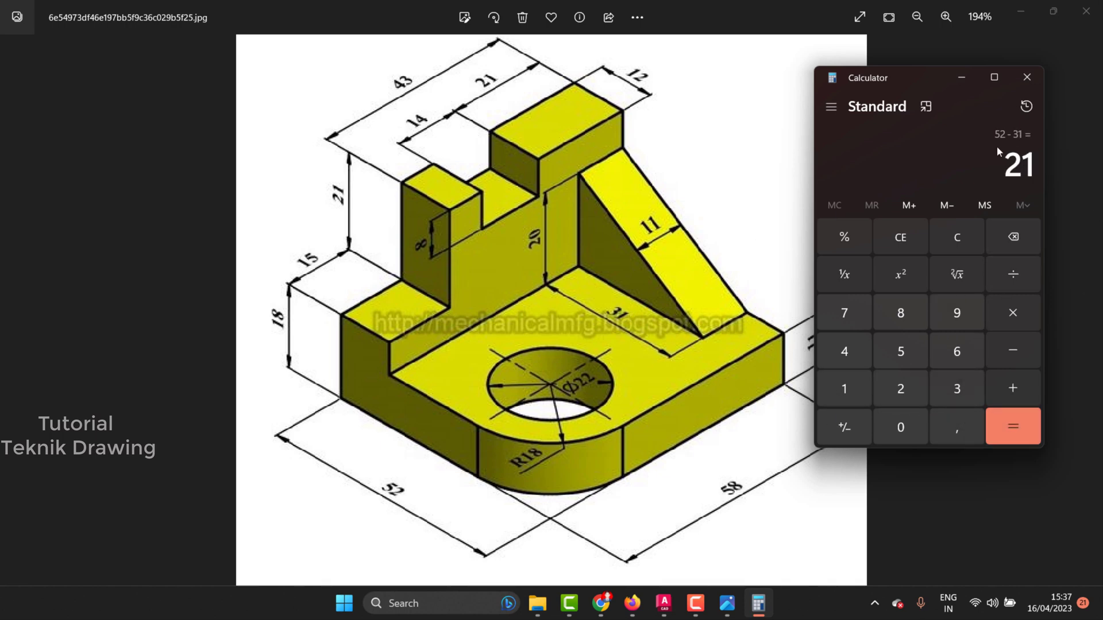
# Step: Compute 21 − 12 = 9, then hide the reference and return to AutoCAD
pyautogui.click(1025, 352)
pyautogui.click(845, 389)
pyautogui.click(901, 389)
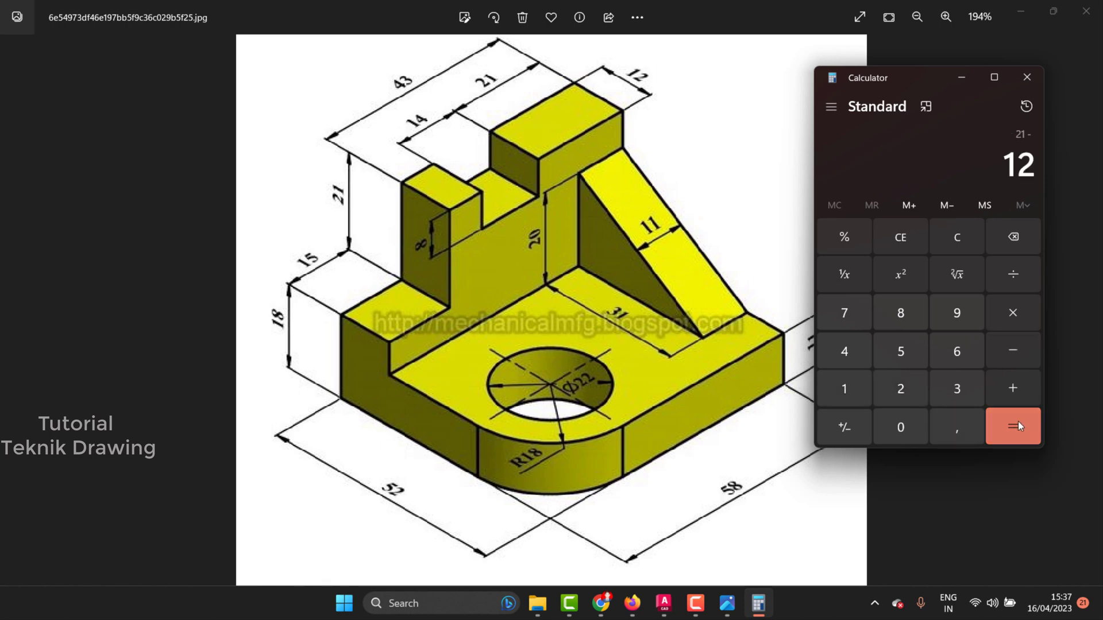
pyautogui.click(1017, 424)
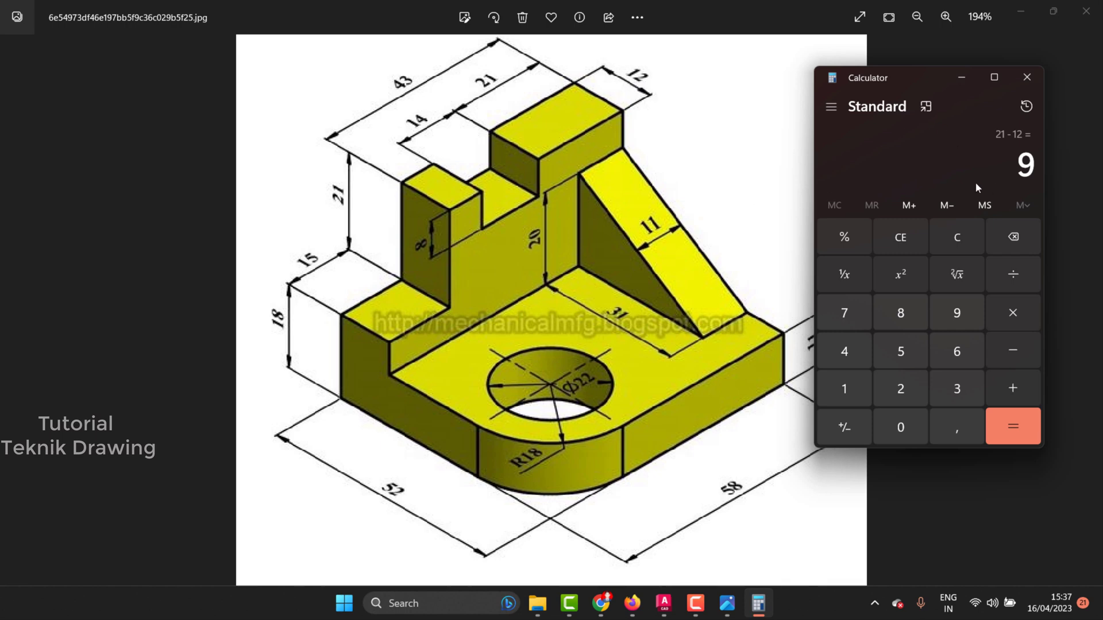
pyautogui.click(709, 179)
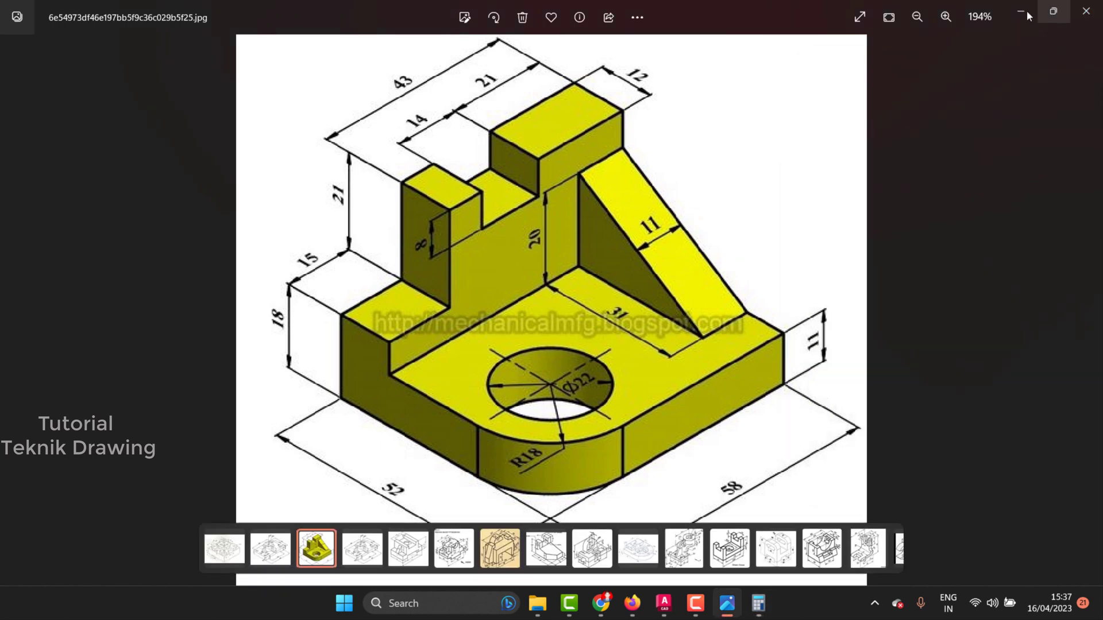
pyautogui.click(1021, 10)
pyautogui.click(621, 395)
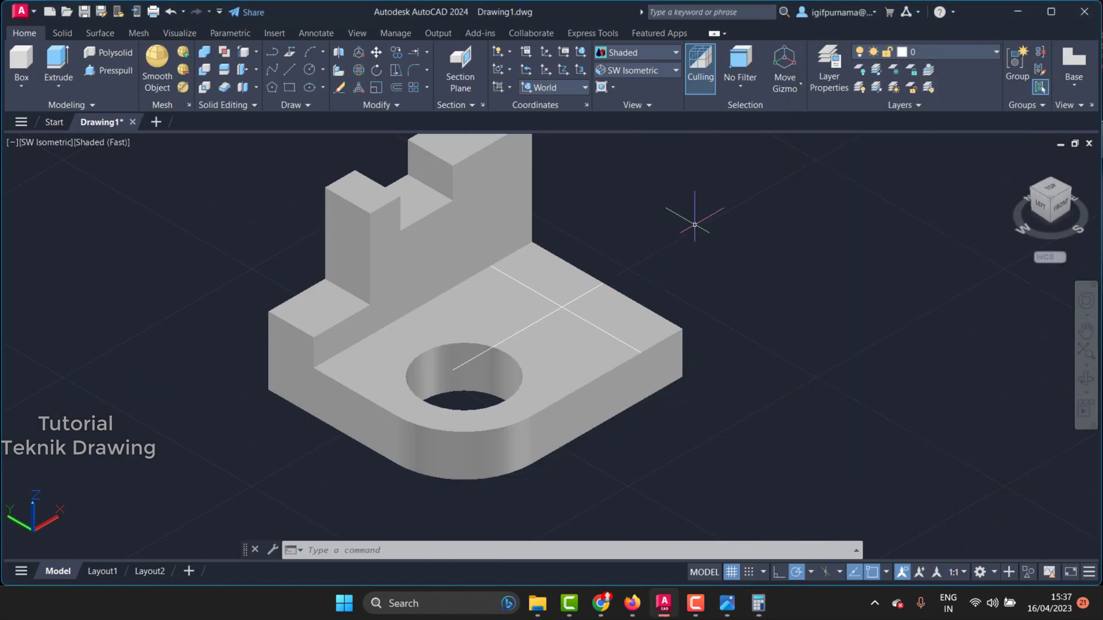
# Step: Undo the stray edge copy and copy the plate's right front edge 9 units instead
pyautogui.hotkey('ctrl', 'z')
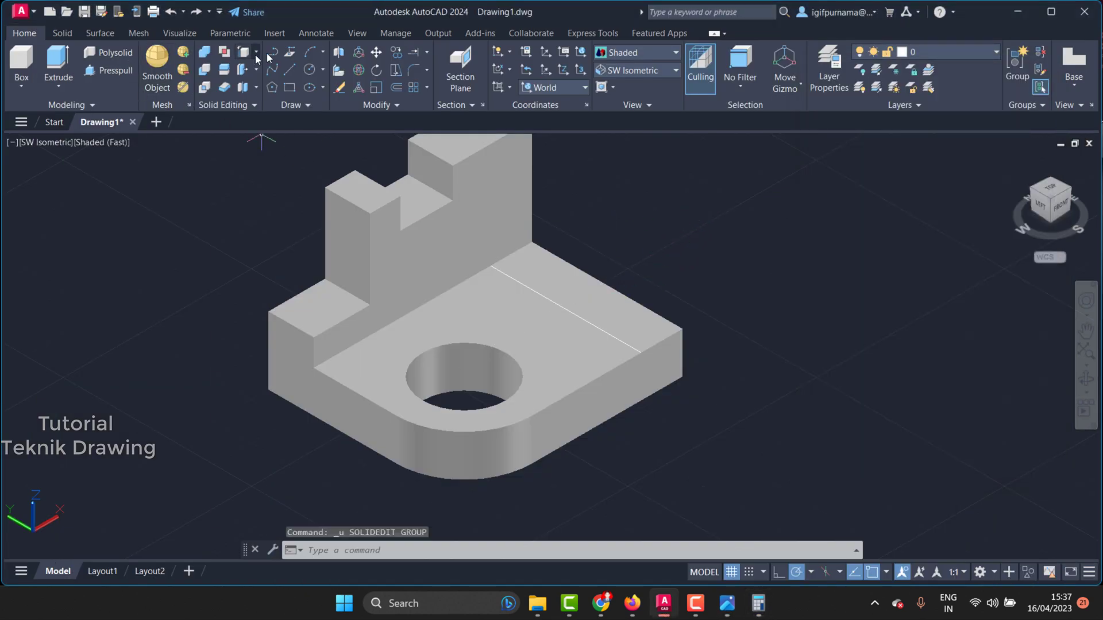
pyautogui.click(247, 56)
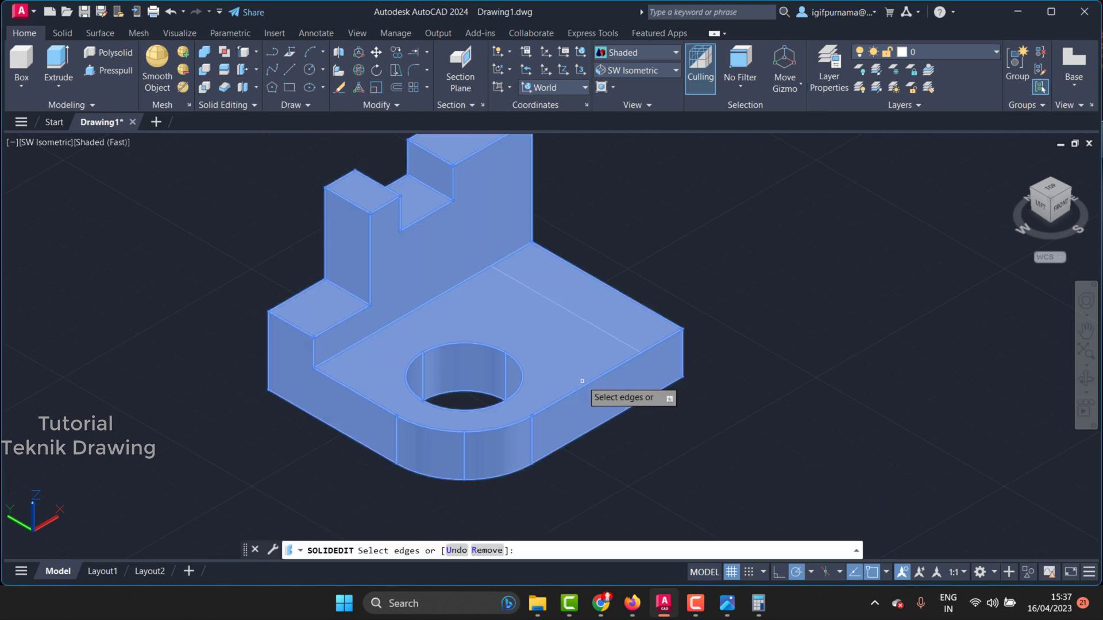
pyautogui.click(582, 385)
pyautogui.rightClick(775, 292)
pyautogui.click(792, 298)
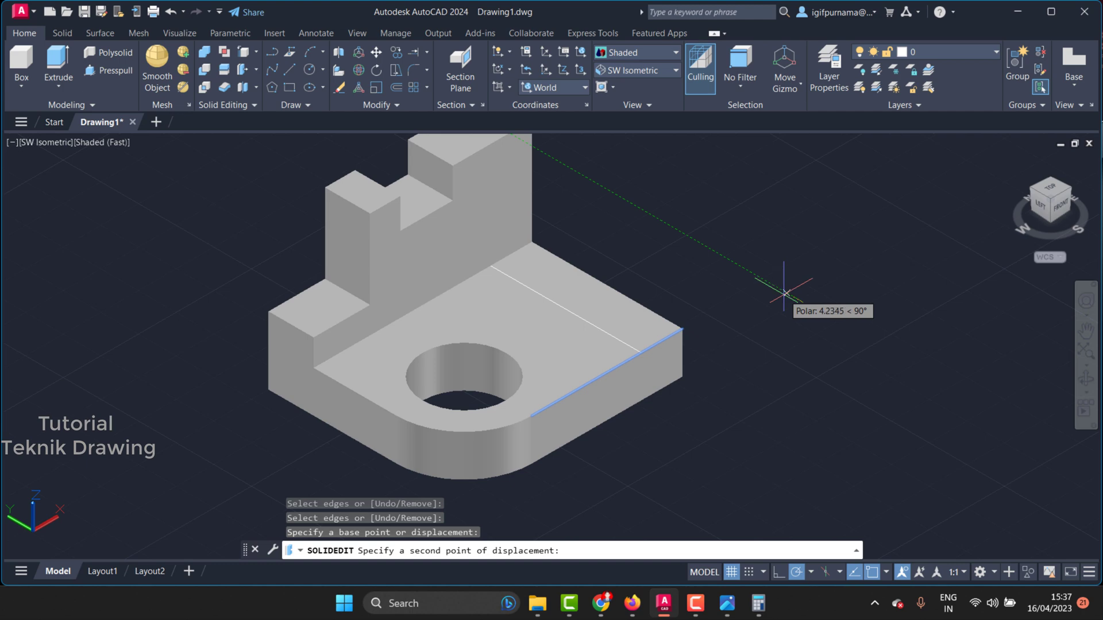
pyautogui.write('9')
pyautogui.press('Return')
pyautogui.press('Return')
pyautogui.press('Return')
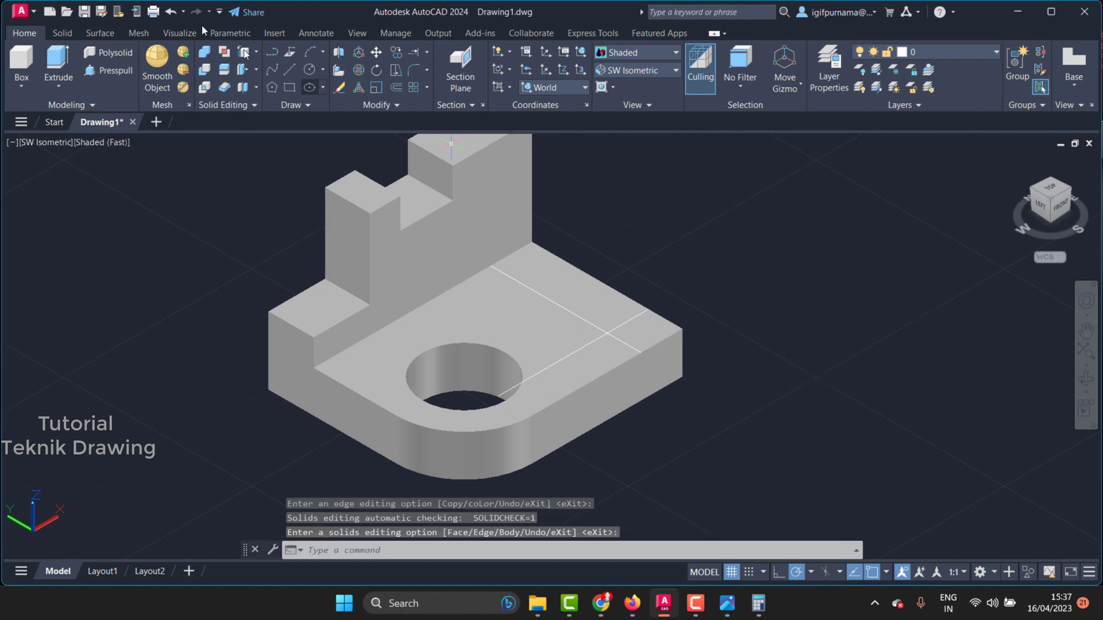
# Step: Cancel a press-pull attempt and undo twice, removing the 9-unit edge copy
pyautogui.click(115, 70)
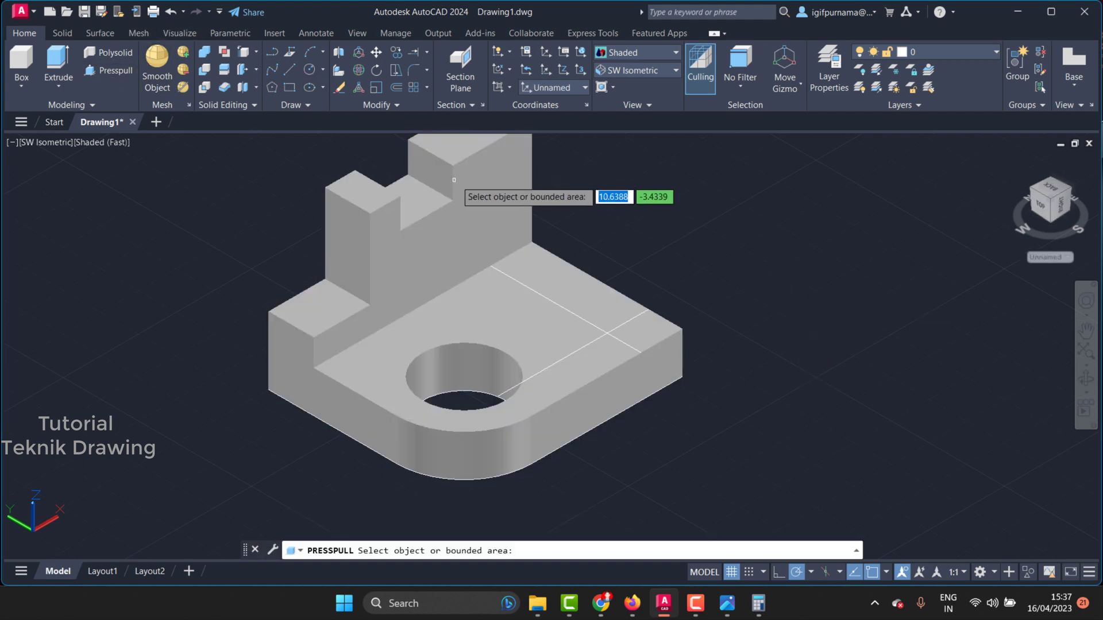
pyautogui.press('Escape')
pyautogui.hotkey('ctrl', 'z')
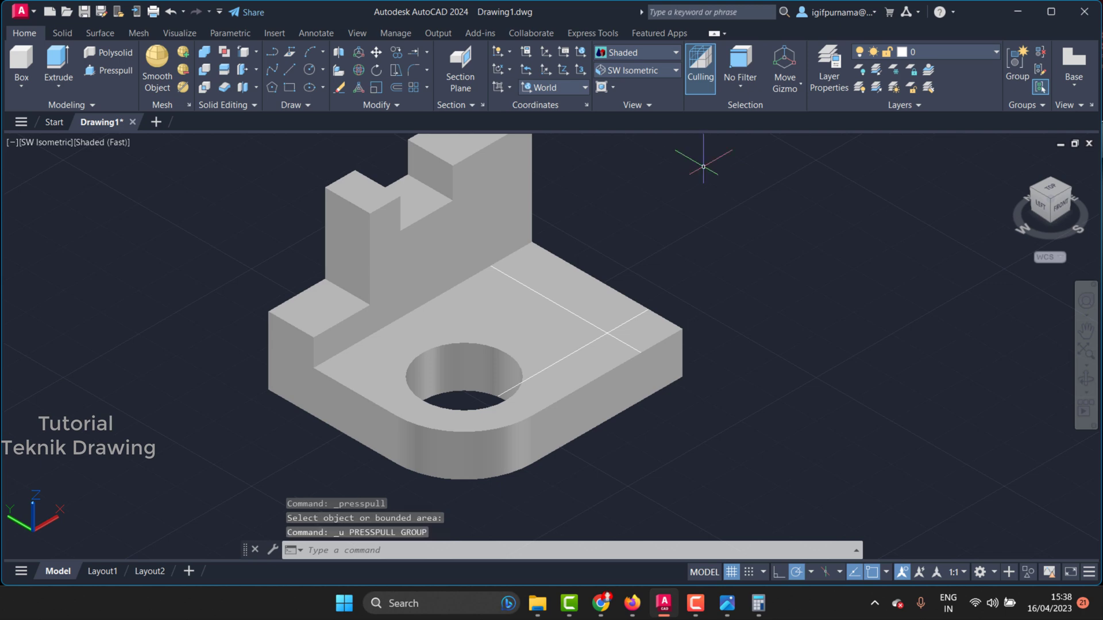
pyautogui.hotkey('ctrl', 'z')
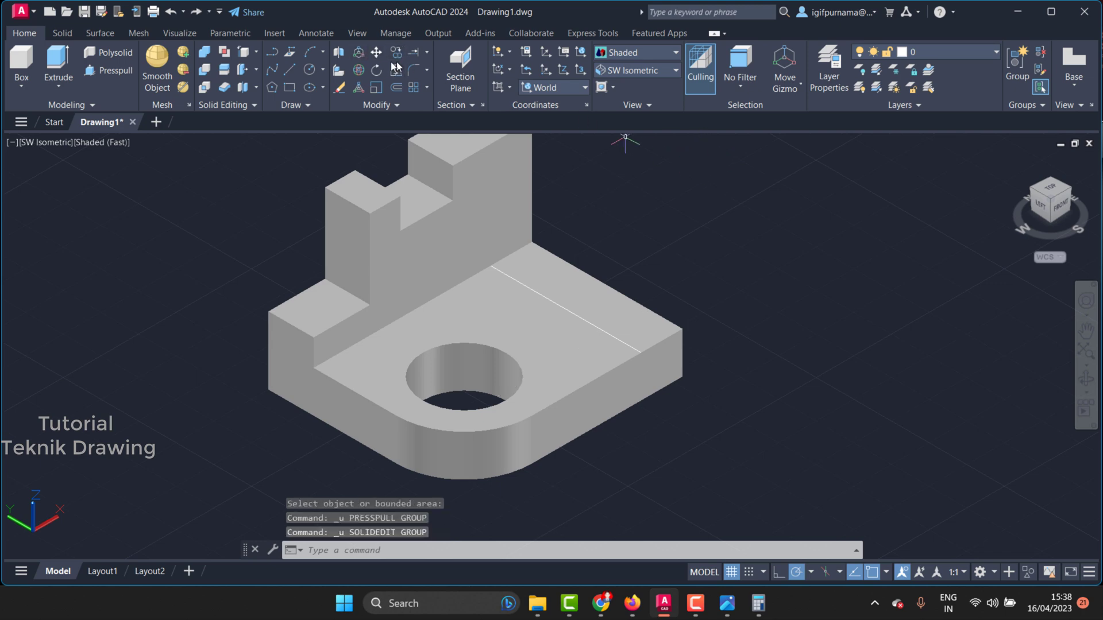
pyautogui.click(223, 89)
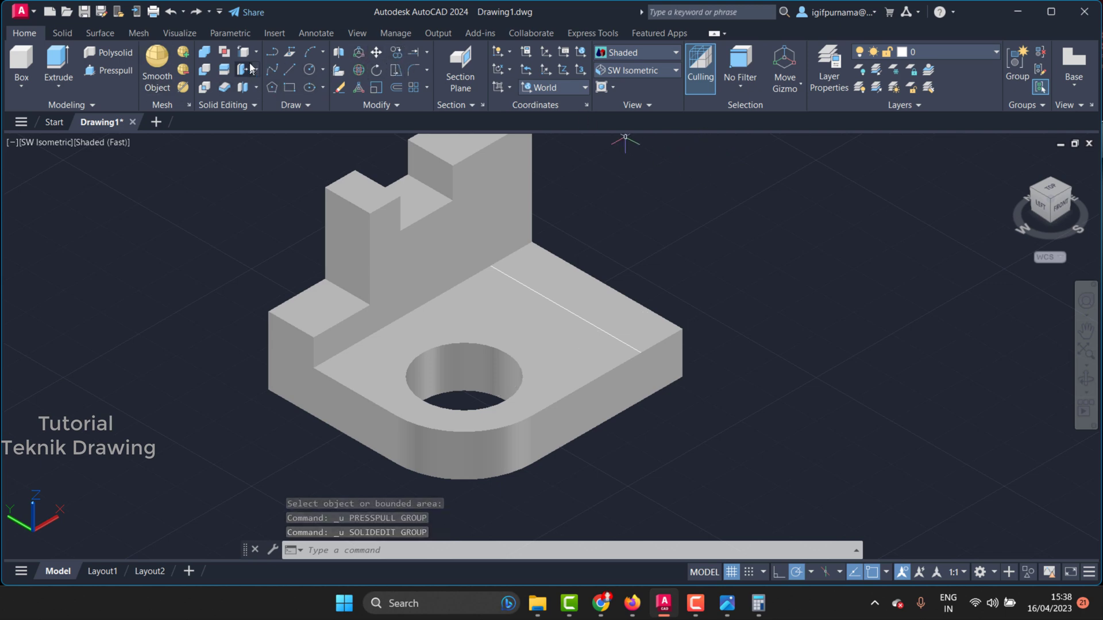
# Step: Copy the plate's right front edge 9 units inward as the rib's outer guide
pyautogui.click(677, 334)
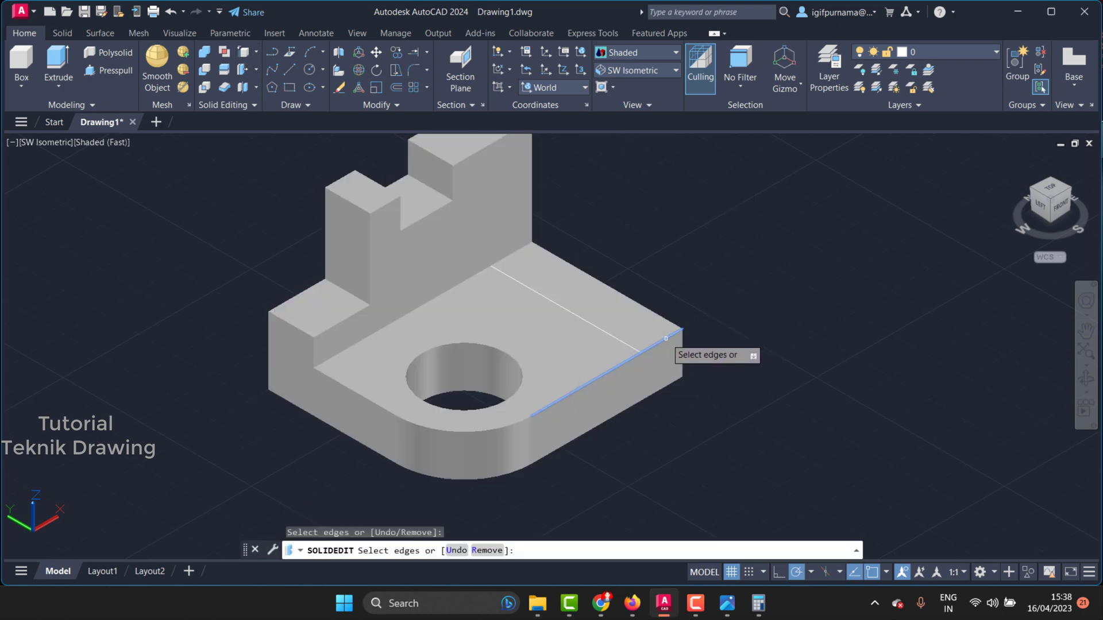
pyautogui.rightClick(754, 320)
pyautogui.click(755, 319)
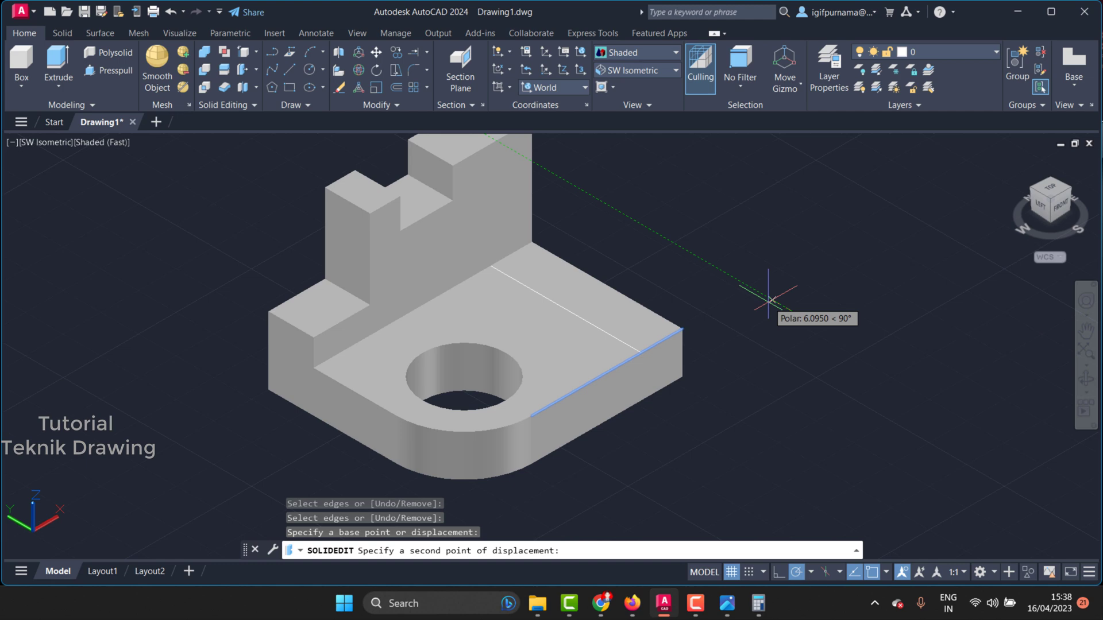
pyautogui.write('9')
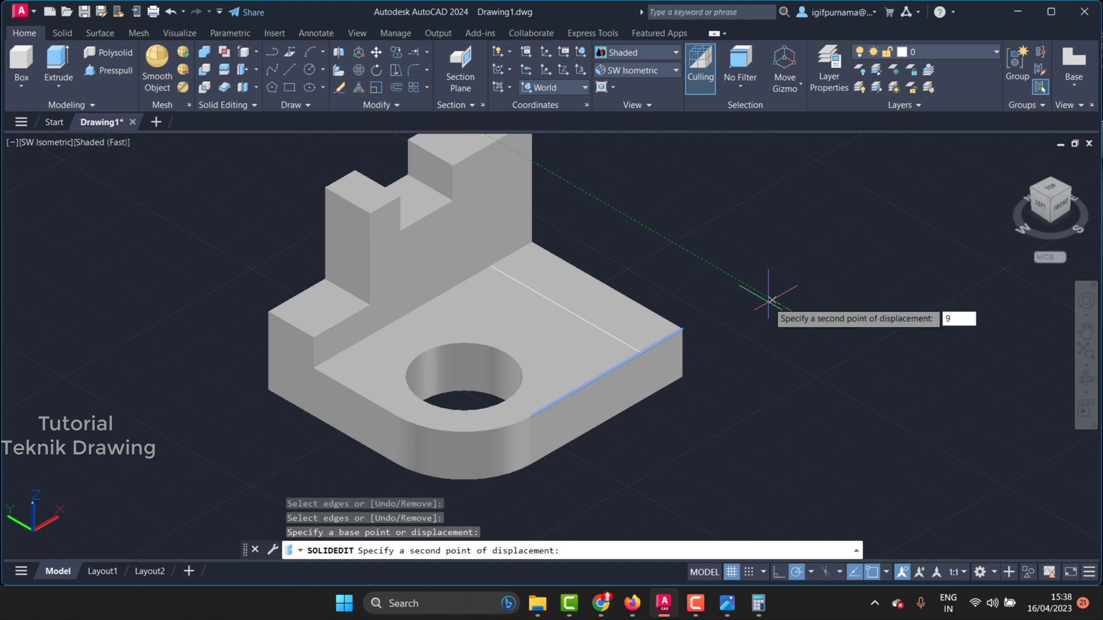
pyautogui.press('Return')
pyautogui.press('Return')
pyautogui.press('Return')
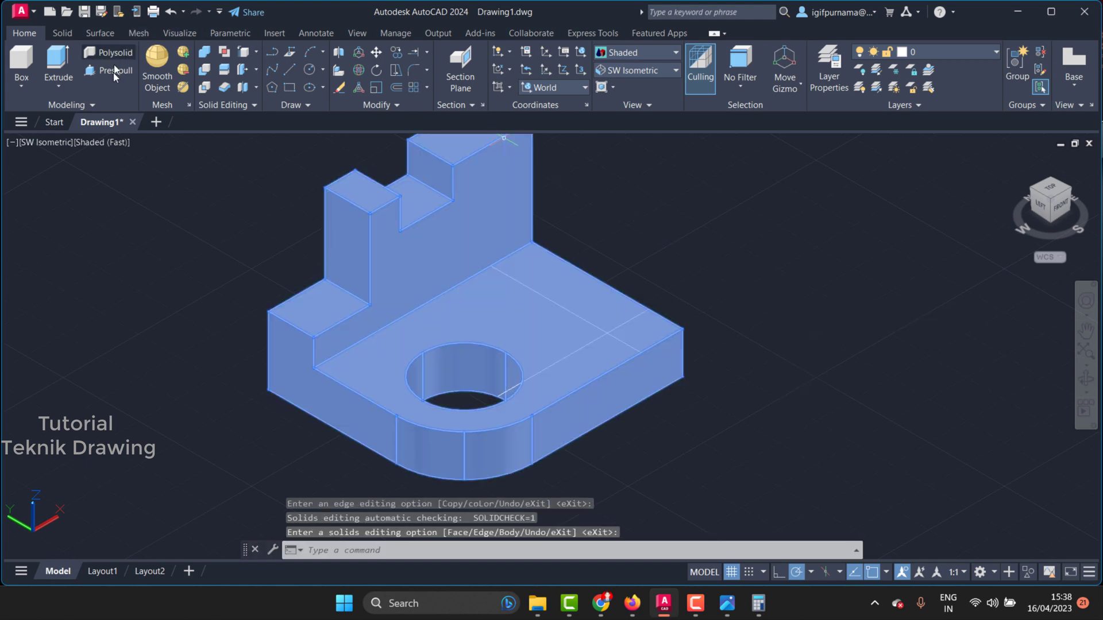
# Step: Press-pull the strip behind the new guide line up 20 units
pyautogui.click(113, 71)
pyautogui.click(560, 285)
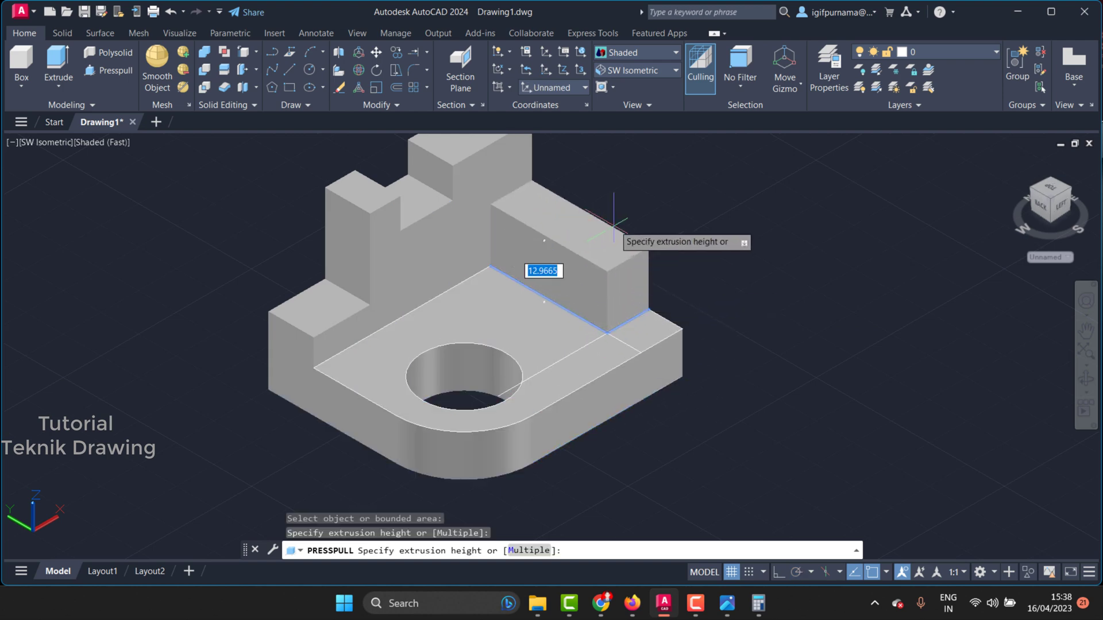
pyautogui.write('20')
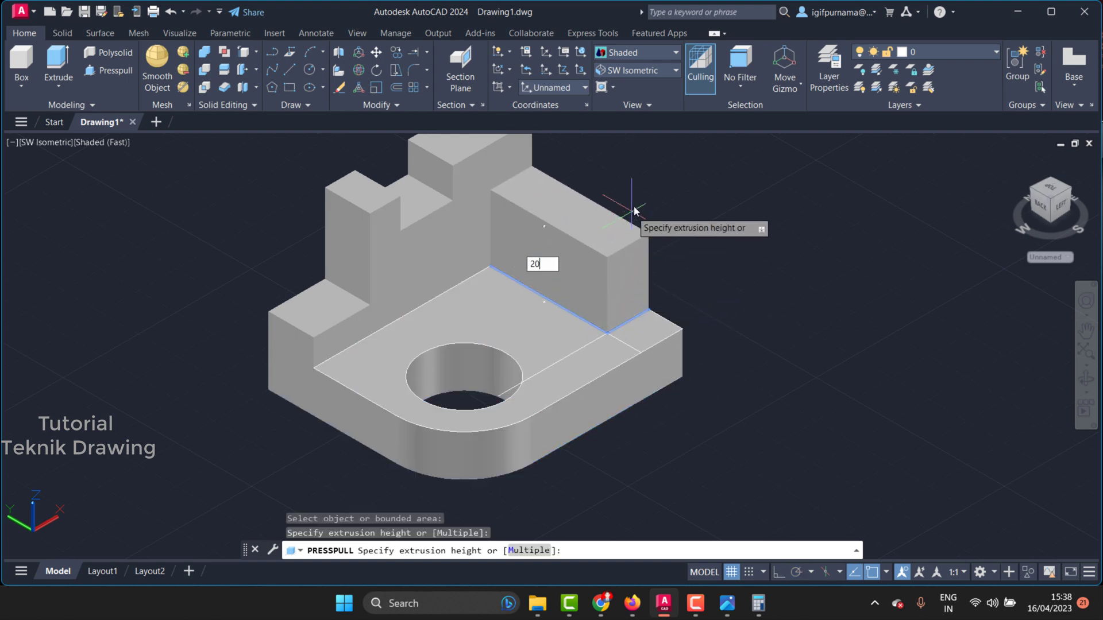
pyautogui.press('Return')
pyautogui.press('Return')
pyautogui.hotkey('ctrl', 'a')
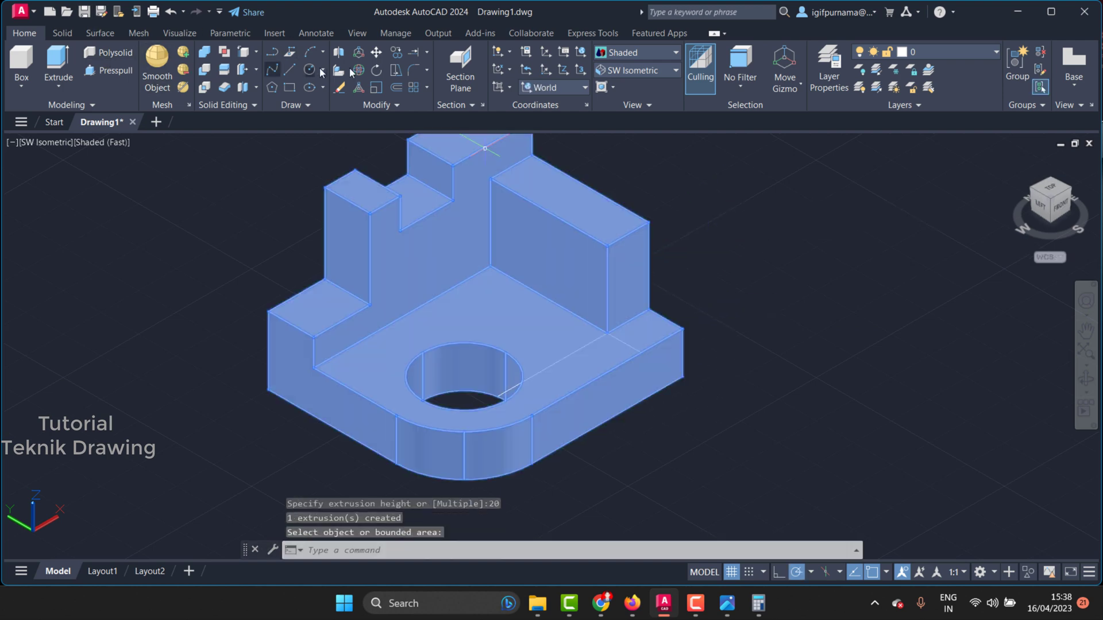
# Step: Draw a diagonal from the upright's top corner to the plate corner and press-pull the outer triangle away
pyautogui.click(290, 71)
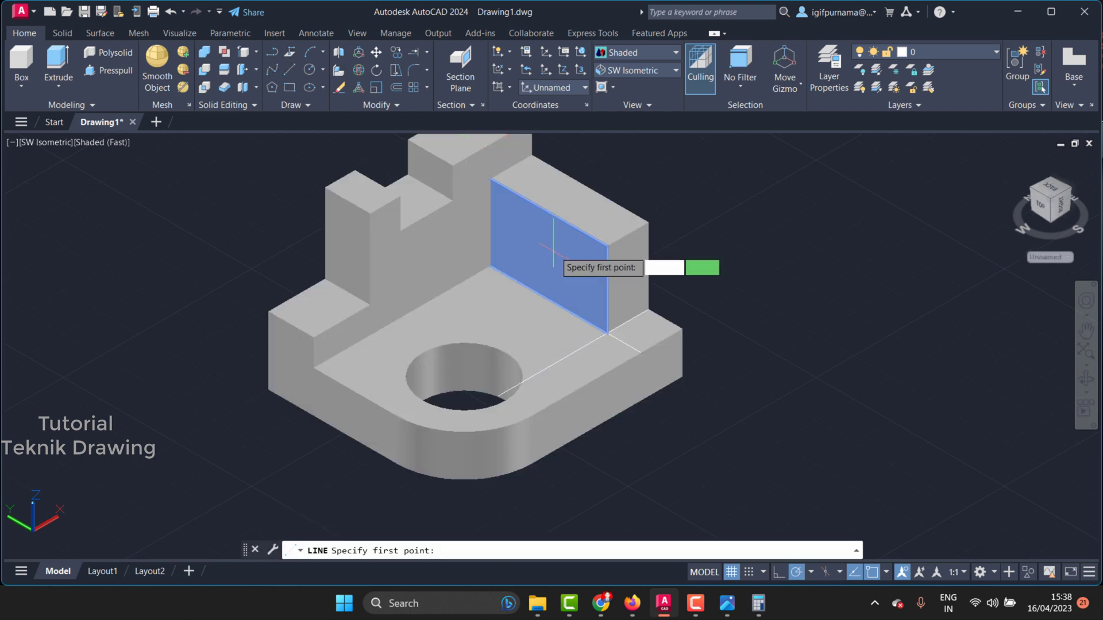
pyautogui.click(490, 180)
pyautogui.click(606, 332)
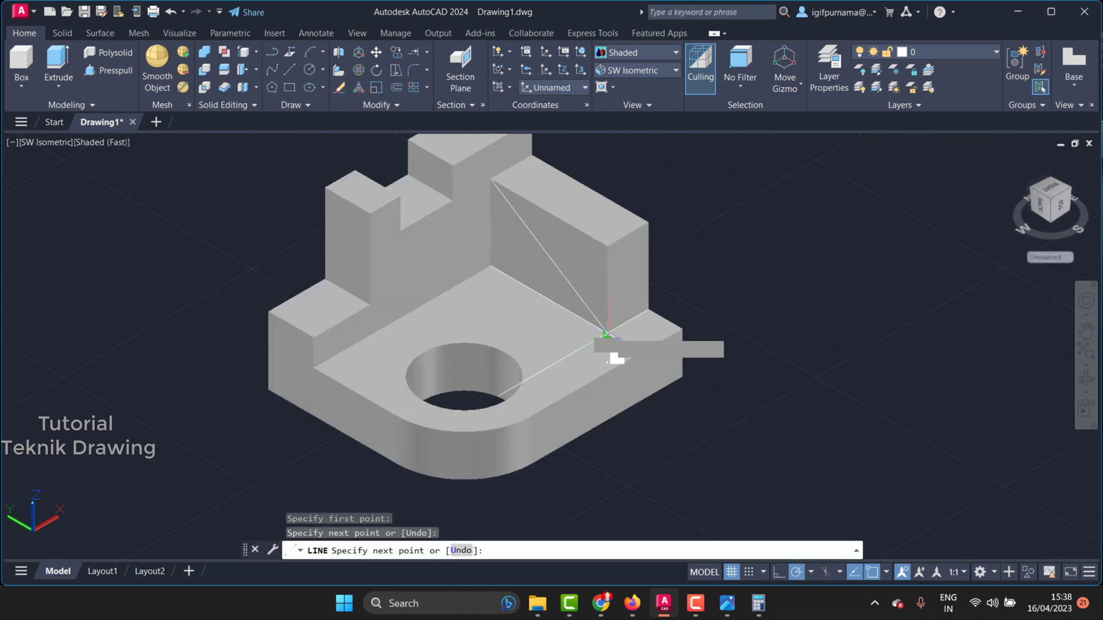
pyautogui.rightClick(608, 336)
pyautogui.click(634, 342)
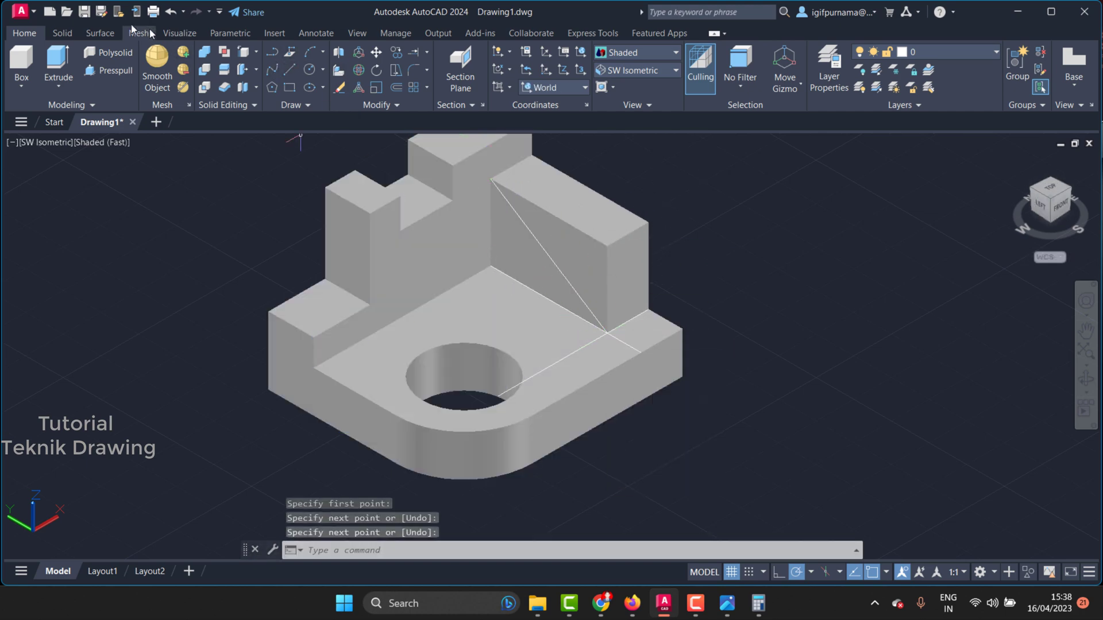
pyautogui.click(123, 74)
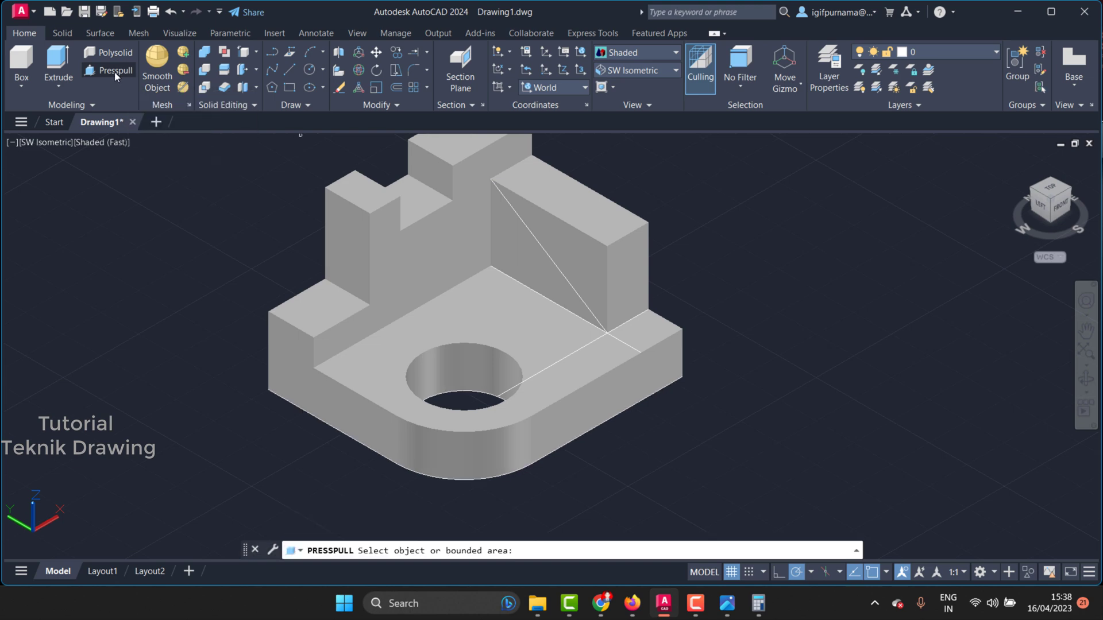
pyautogui.click(591, 259)
pyautogui.click(648, 223)
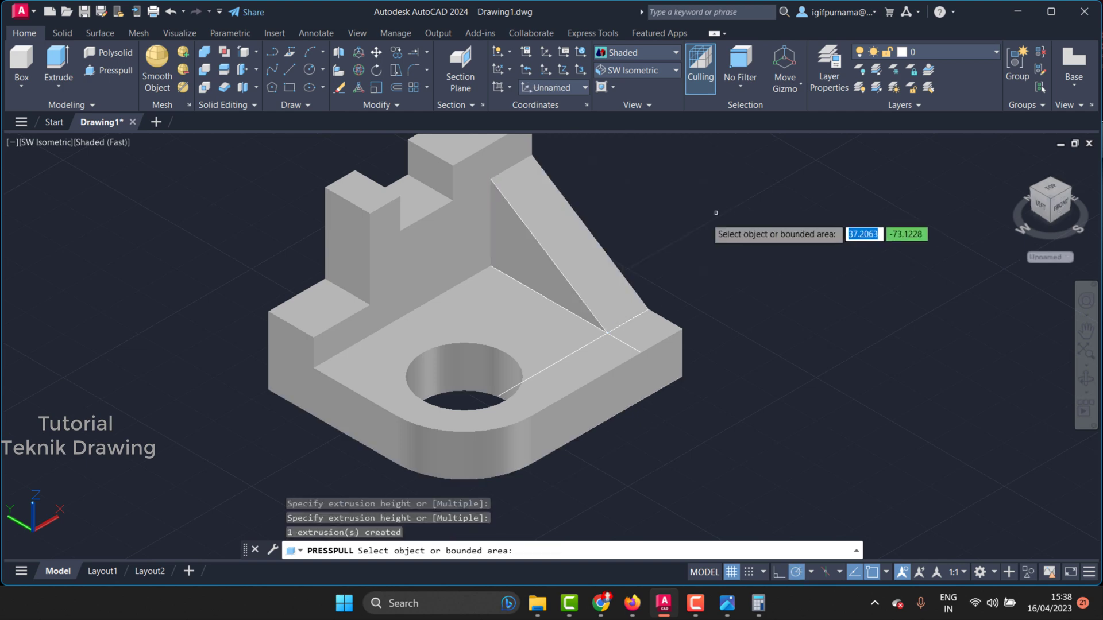
# Step: Start moving the bracket solid, then cancel the move
pyautogui.click(377, 52)
pyautogui.click(445, 256)
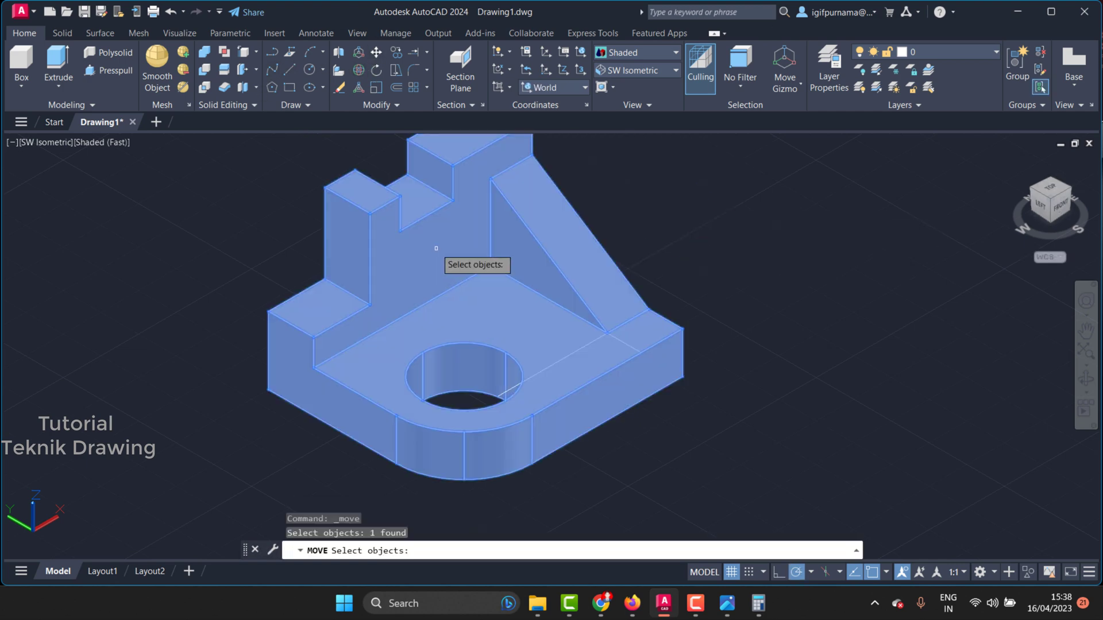
pyautogui.press('Return')
pyautogui.click(428, 256)
pyautogui.press('Escape')
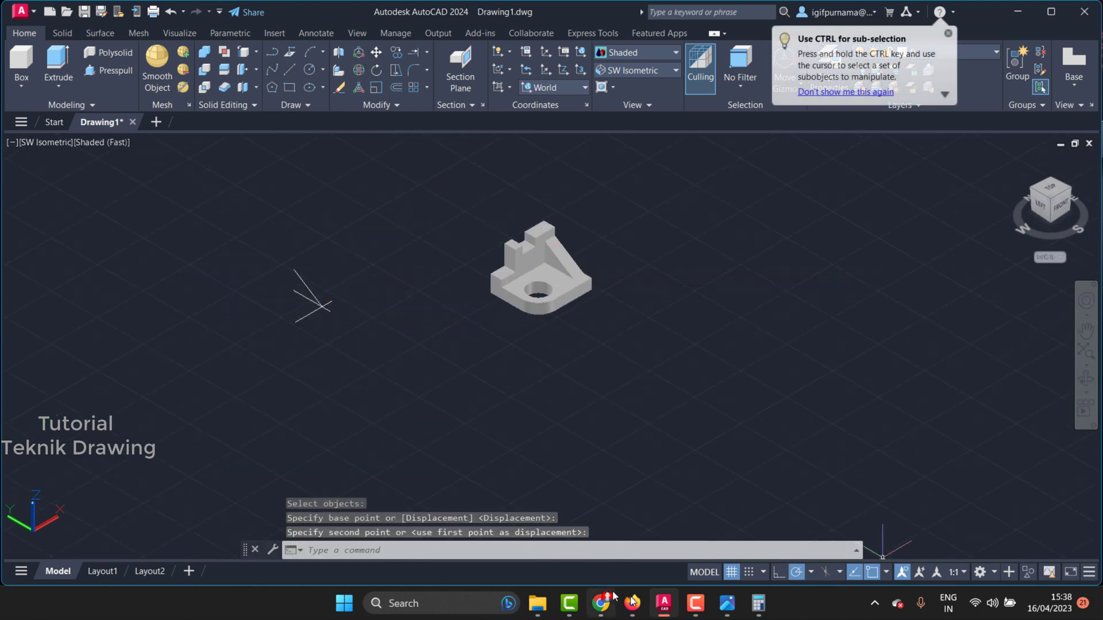
pyautogui.click(695, 602)
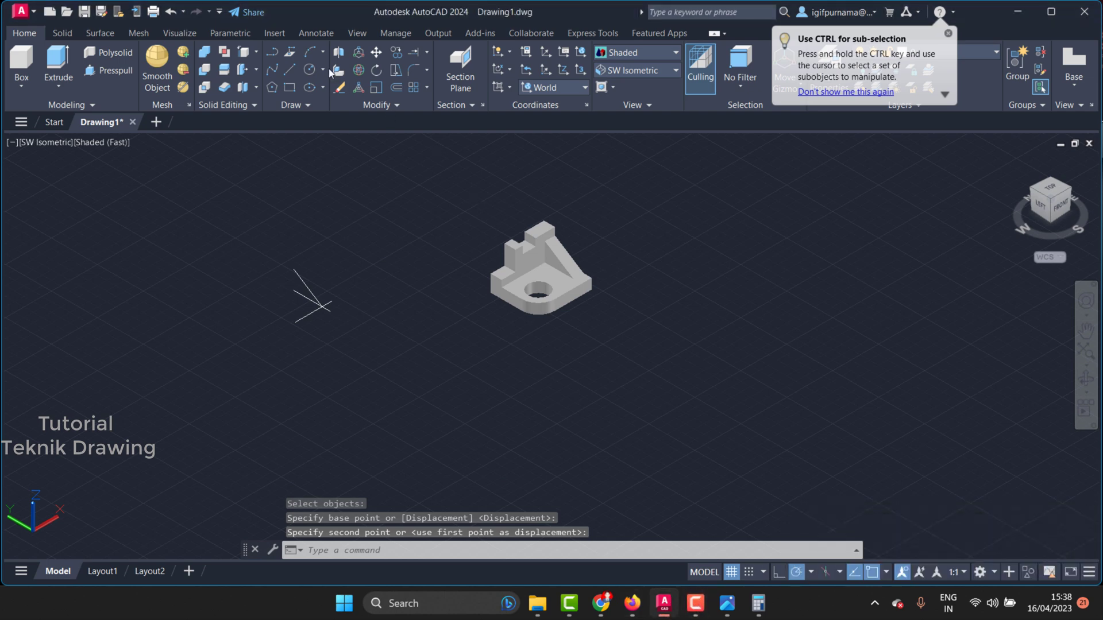
# Step: Erase the three loose lines with a crossing window and zoom in on the bracket
pyautogui.click(382, 379)
pyautogui.click(310, 217)
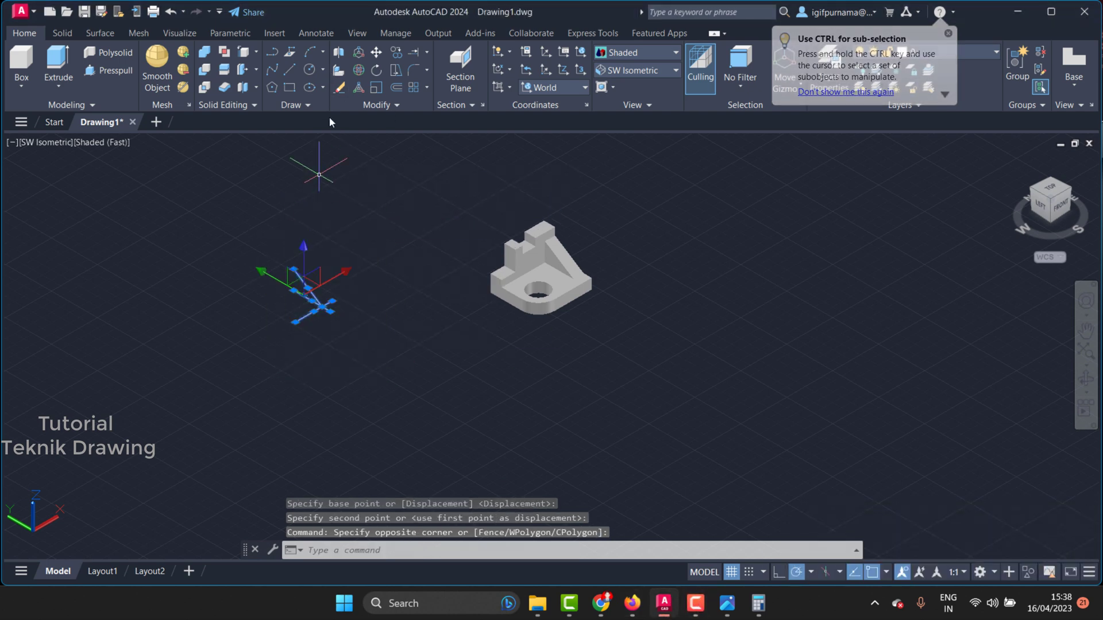
pyautogui.press('Delete')
pyautogui.scroll(2, 552, 258)
pyautogui.scroll(2, 552, 258)
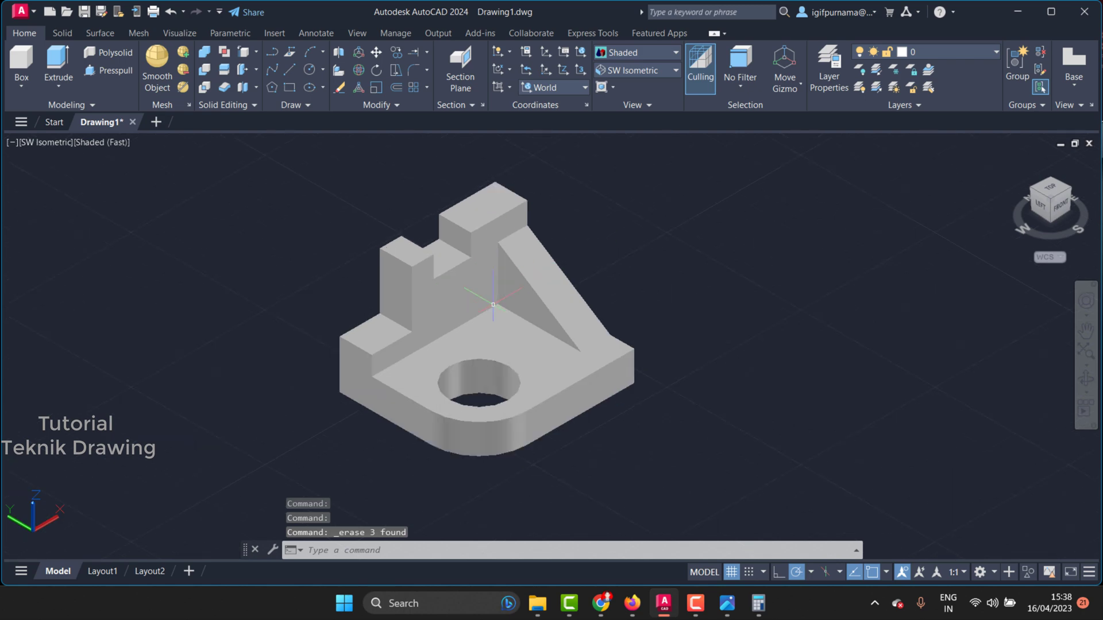
pyautogui.click(479, 298)
pyautogui.scroll(1, 479, 298)
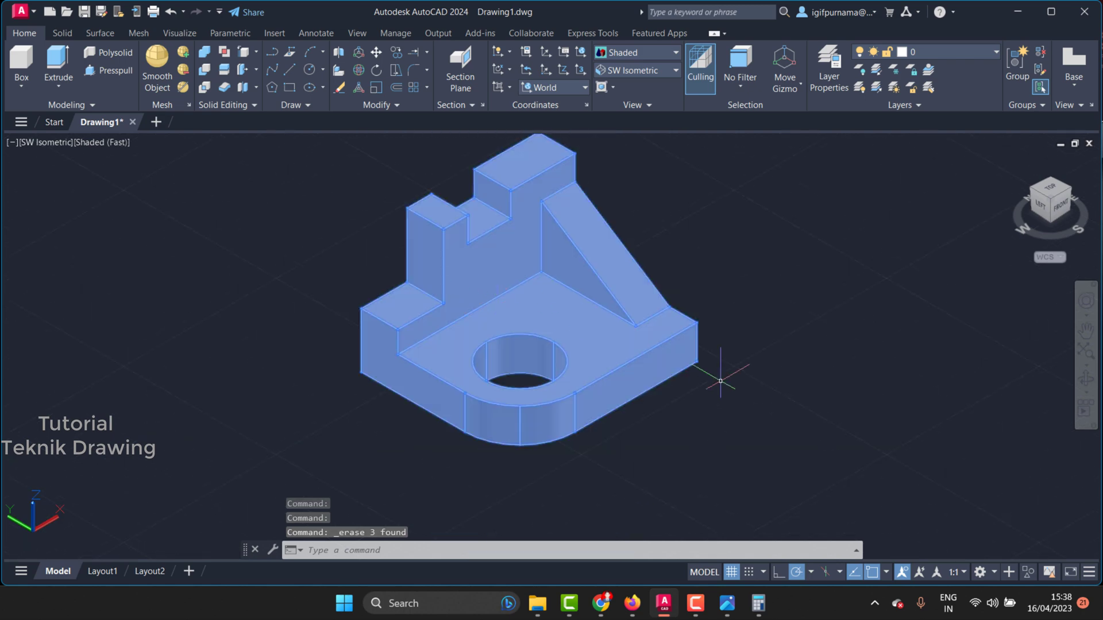
pyautogui.press('Escape')
pyautogui.click(661, 321)
pyautogui.press('Escape')
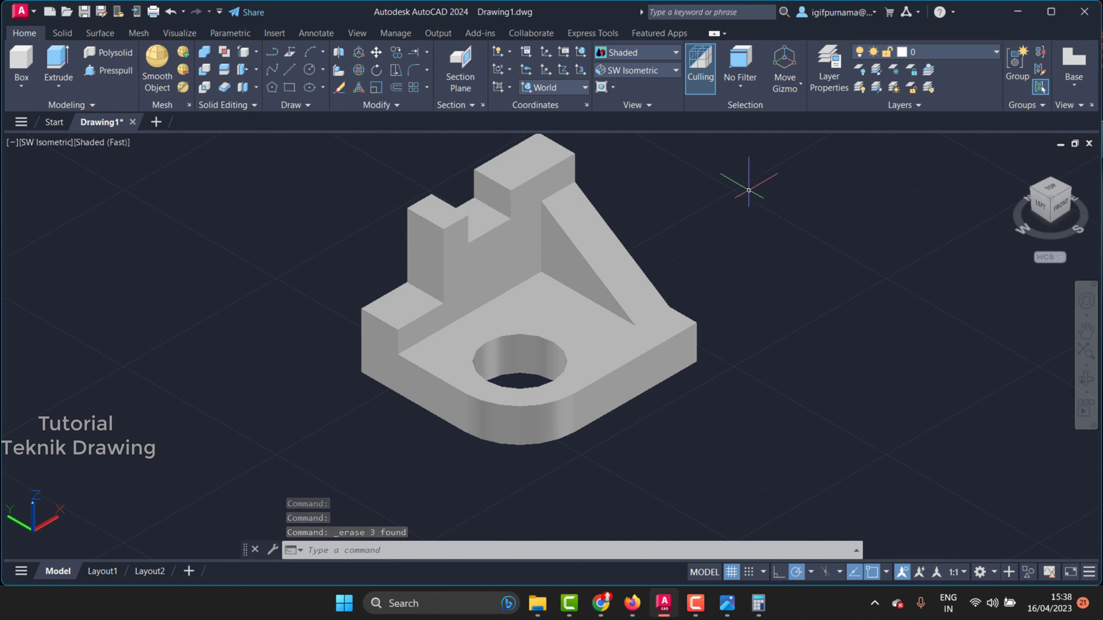
# Step: Run RAMT (MATBROWSEROPEN), fixing the typos, to bring up the Materials Browser
pyautogui.write('r')
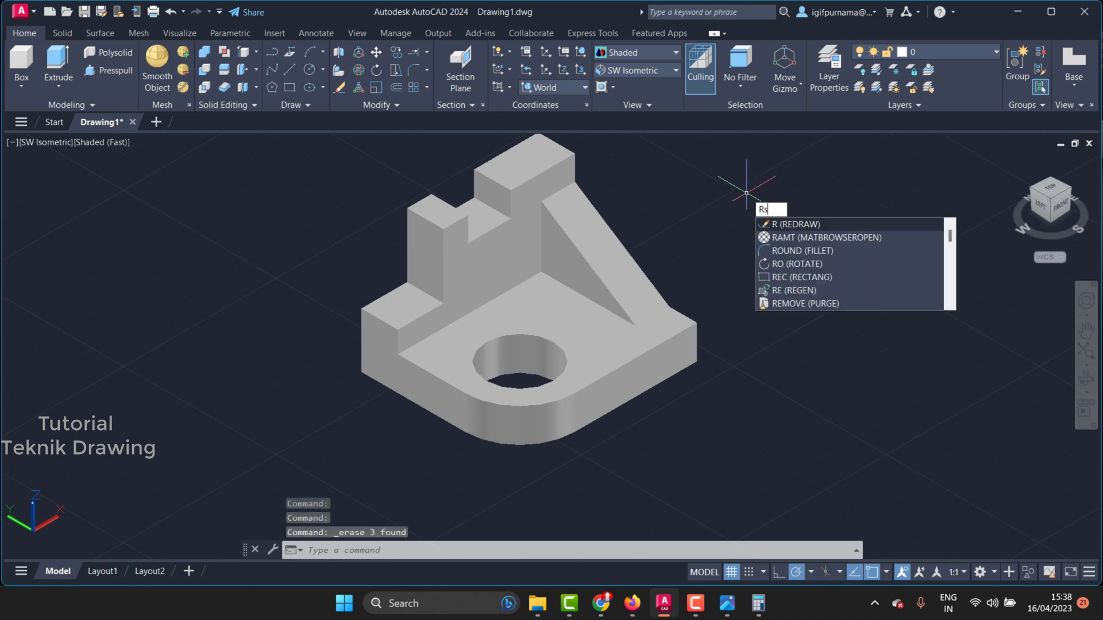
pyautogui.write('s')
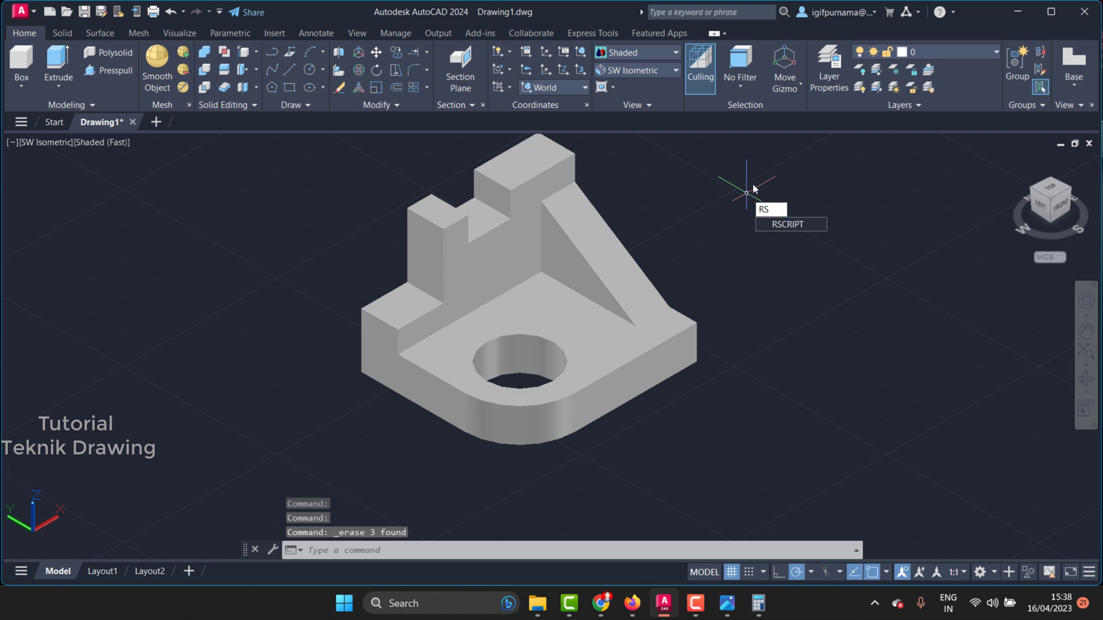
pyautogui.write('am')
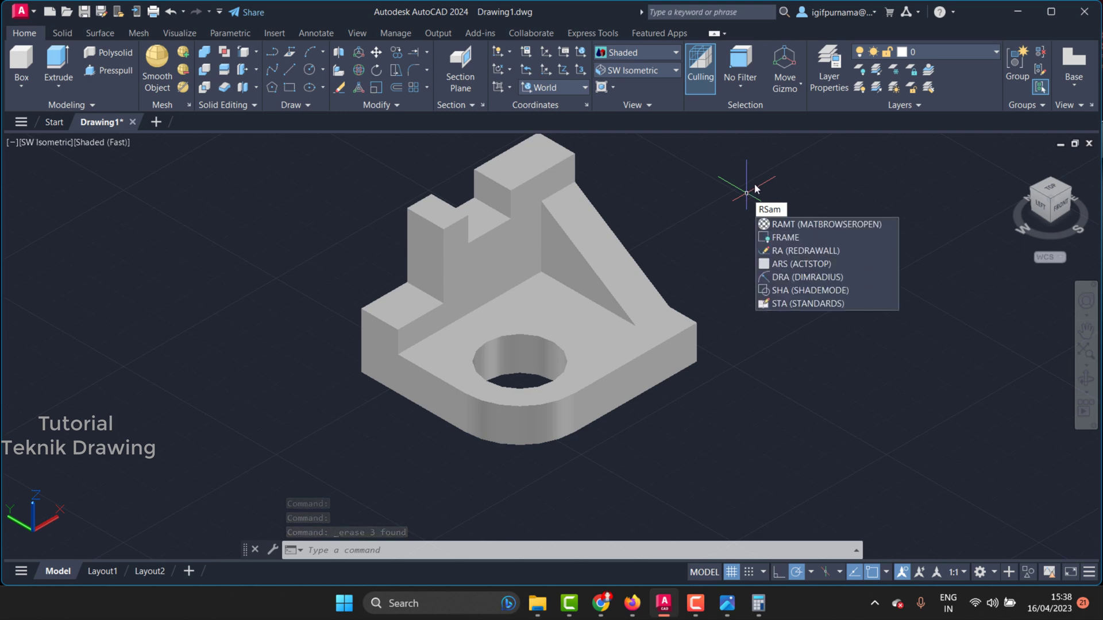
pyautogui.write('t')
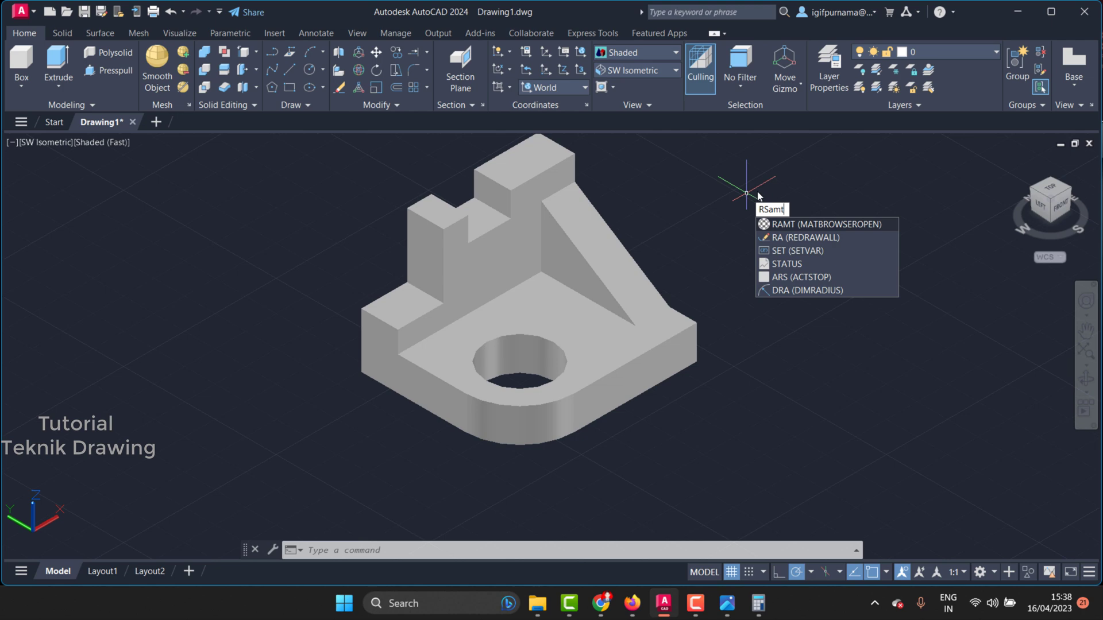
pyautogui.press('BackSpace')
pyautogui.press('BackSpace')
pyautogui.press('BackSpace')
pyautogui.press('BackSpace')
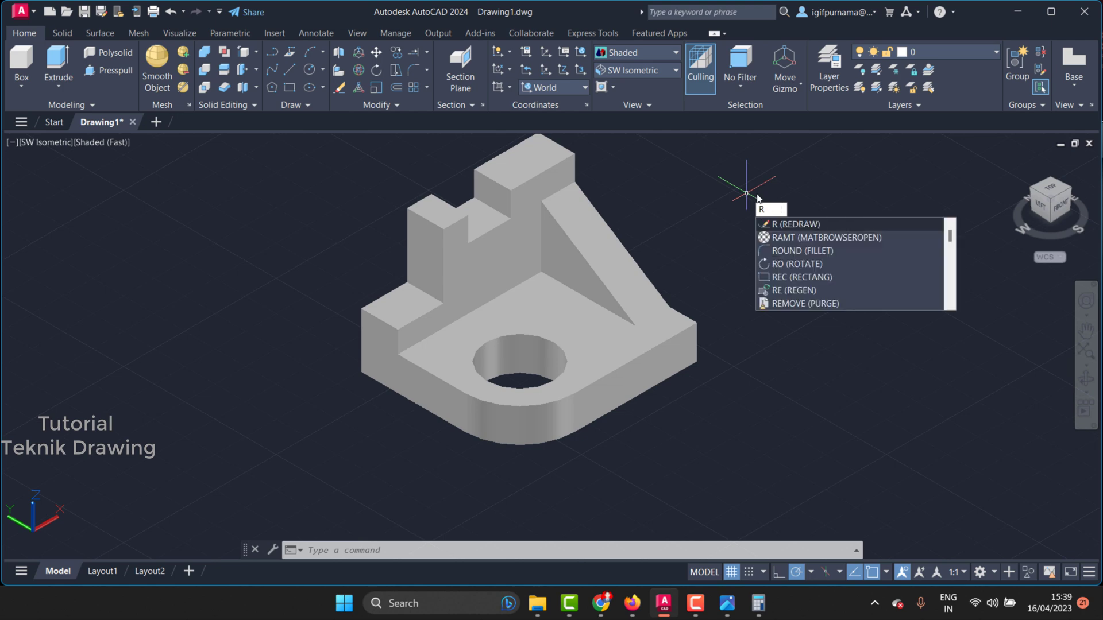
pyautogui.write('art')
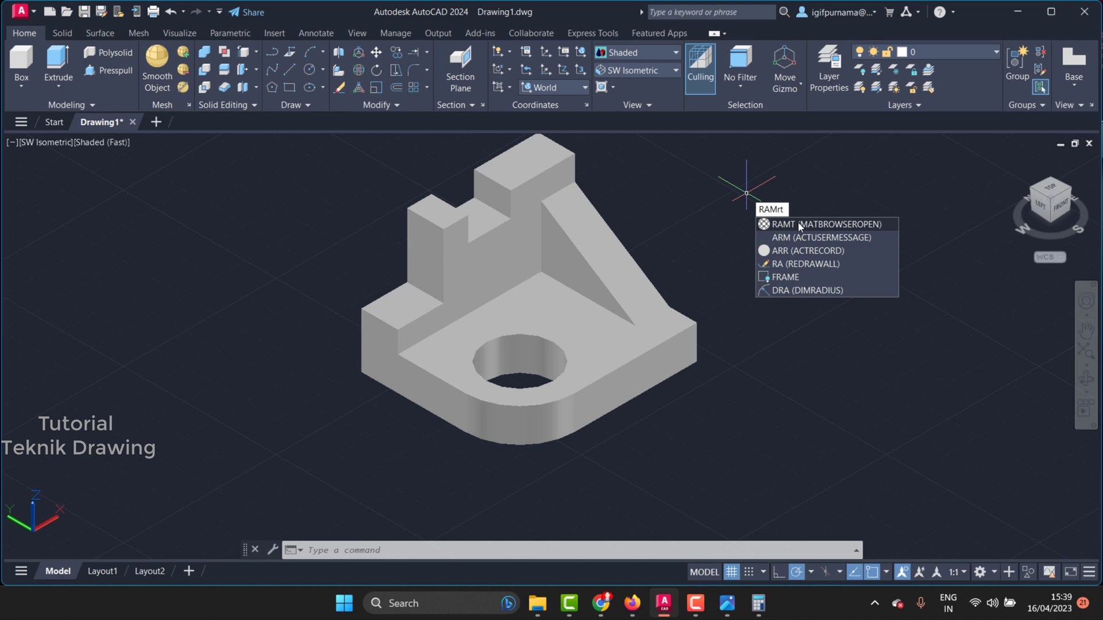
pyautogui.press('BackSpace')
pyautogui.press('BackSpace')
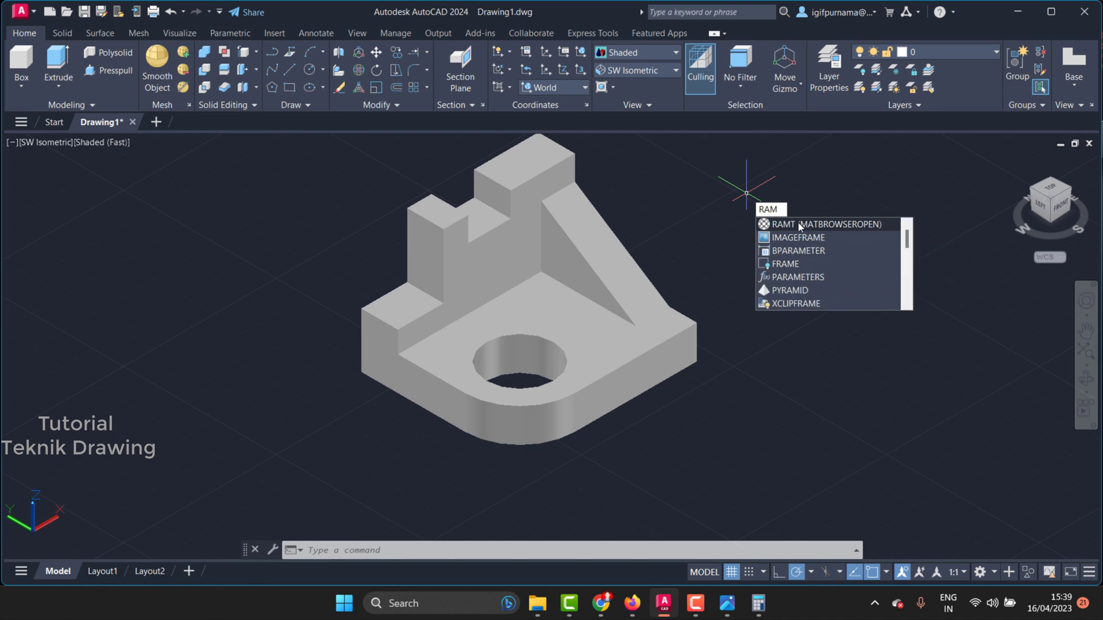
pyautogui.write('T')
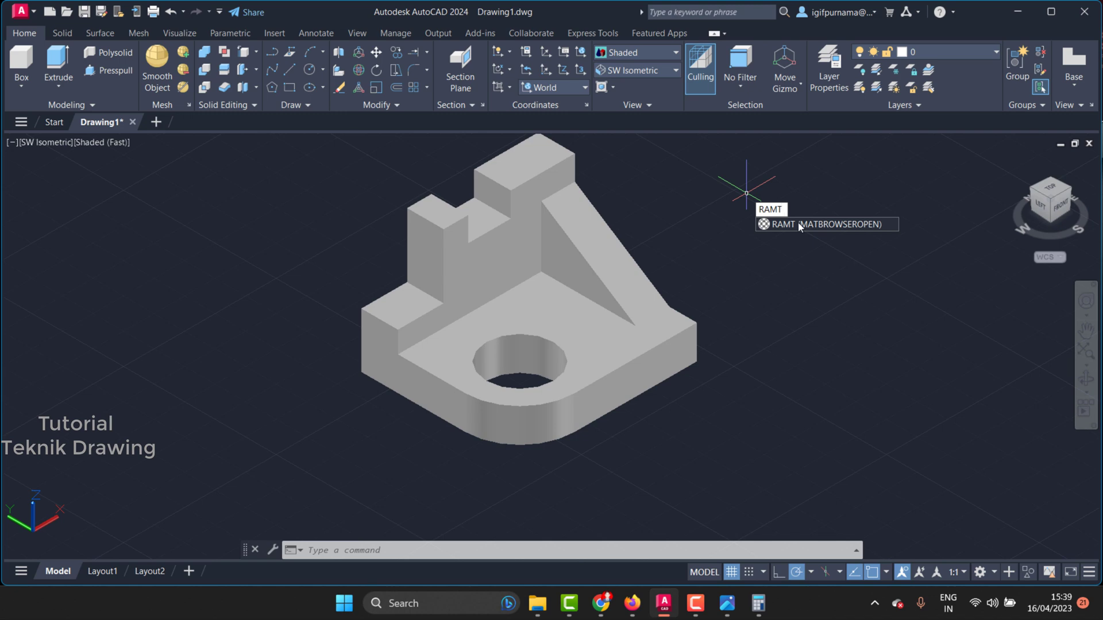
pyautogui.click(798, 225)
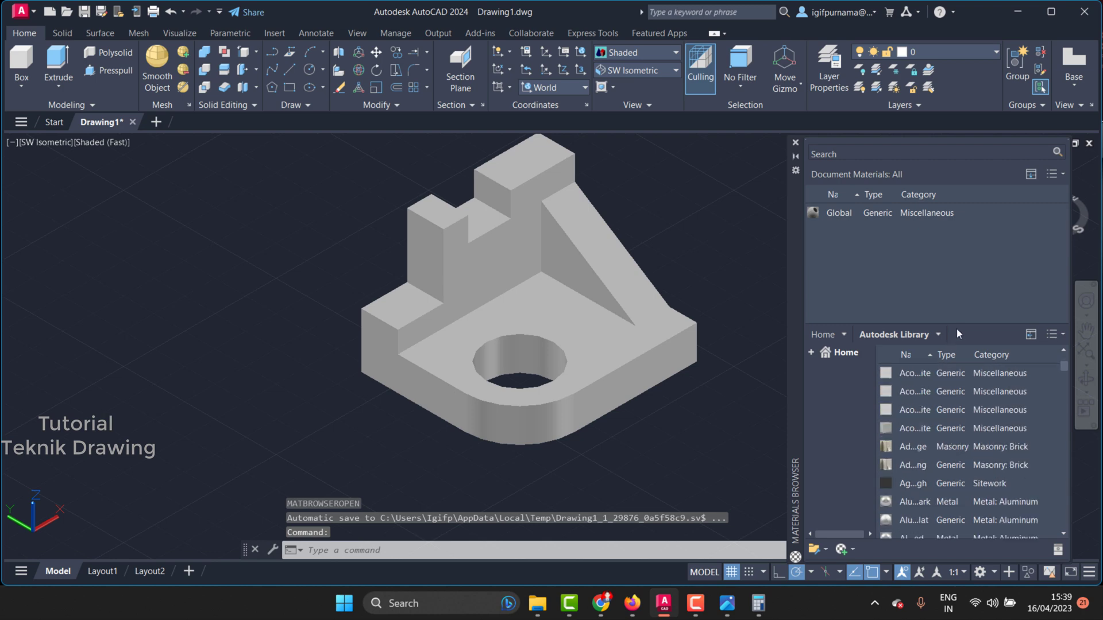
# Step: Add the green Wall Paint: Glossy library material and drag it onto the bracket solid
pyautogui.scroll(-3, 919, 454)
pyautogui.scroll(-5, 915, 486)
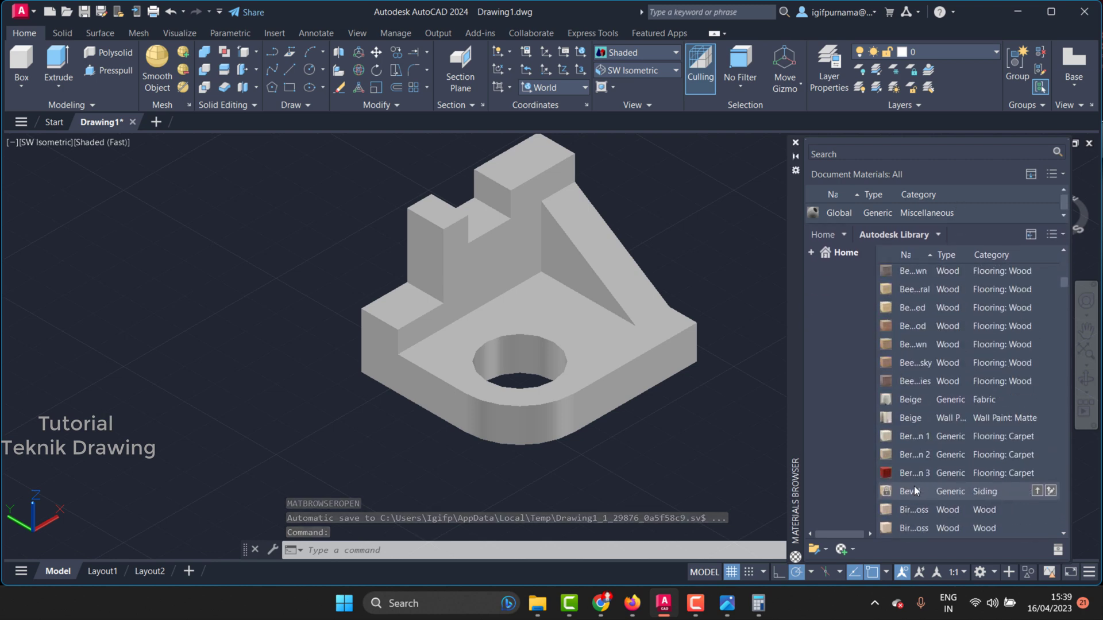
pyautogui.scroll(-3, 914, 486)
pyautogui.scroll(-3, 910, 487)
pyautogui.scroll(-3, 908, 503)
pyautogui.scroll(-3, 910, 501)
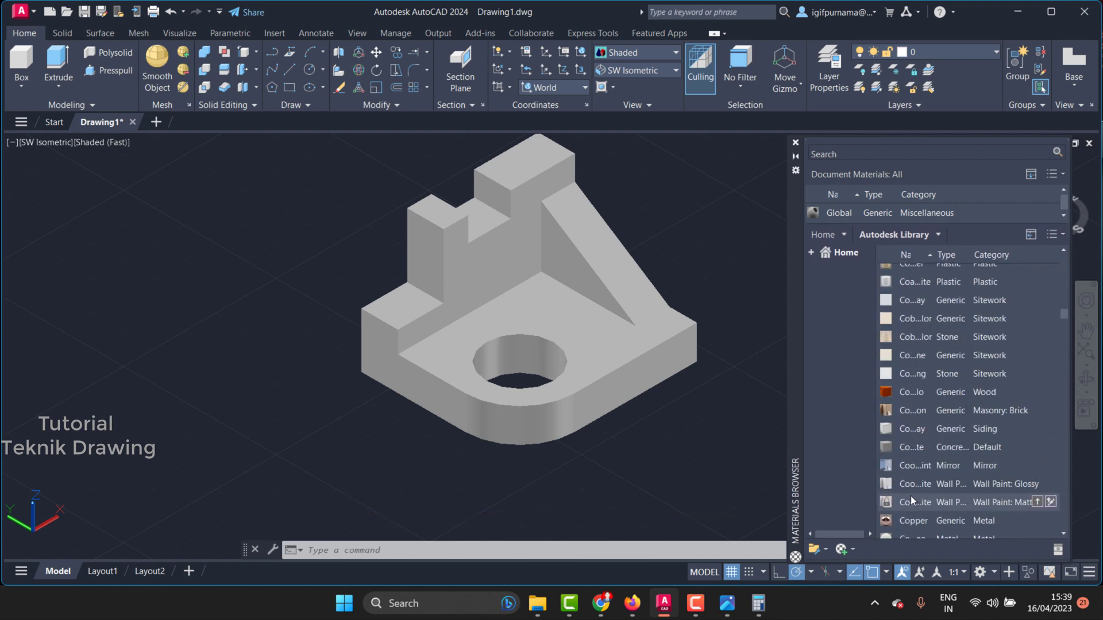
pyautogui.scroll(-3, 910, 495)
pyautogui.scroll(-3, 911, 487)
pyautogui.scroll(-3, 910, 478)
pyautogui.scroll(-3, 908, 470)
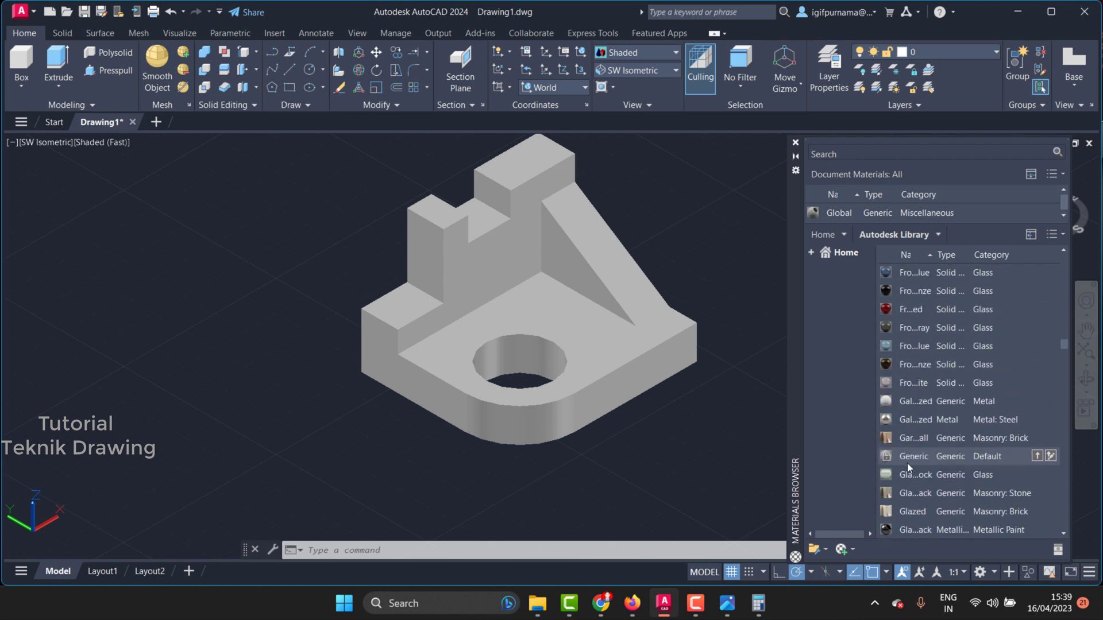
pyautogui.scroll(3, 908, 463)
pyautogui.scroll(1, 912, 436)
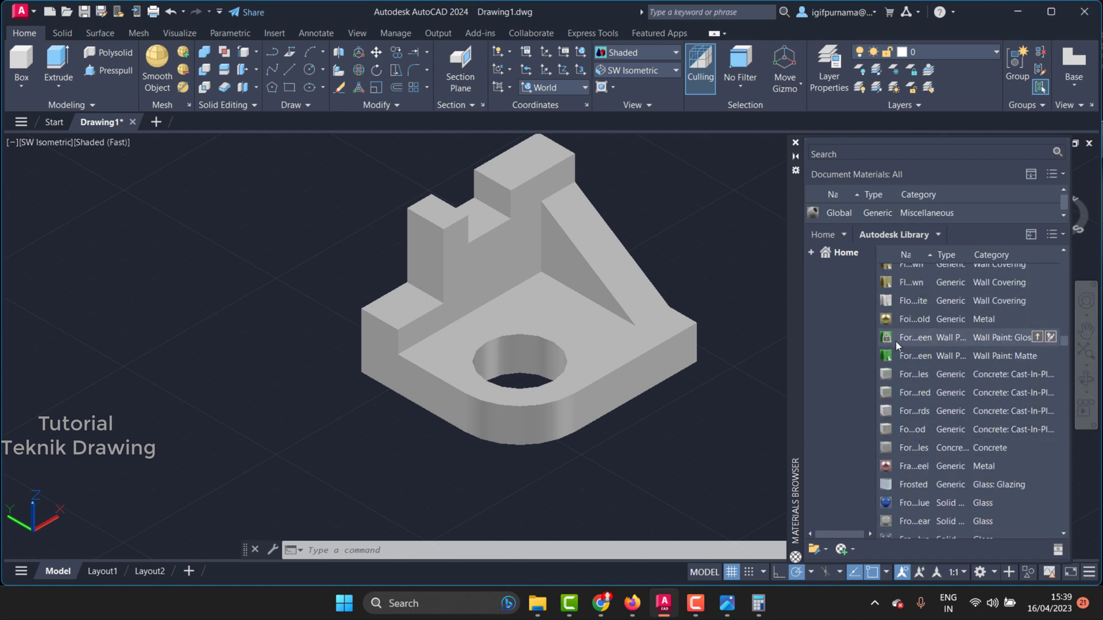
pyautogui.click(1038, 337)
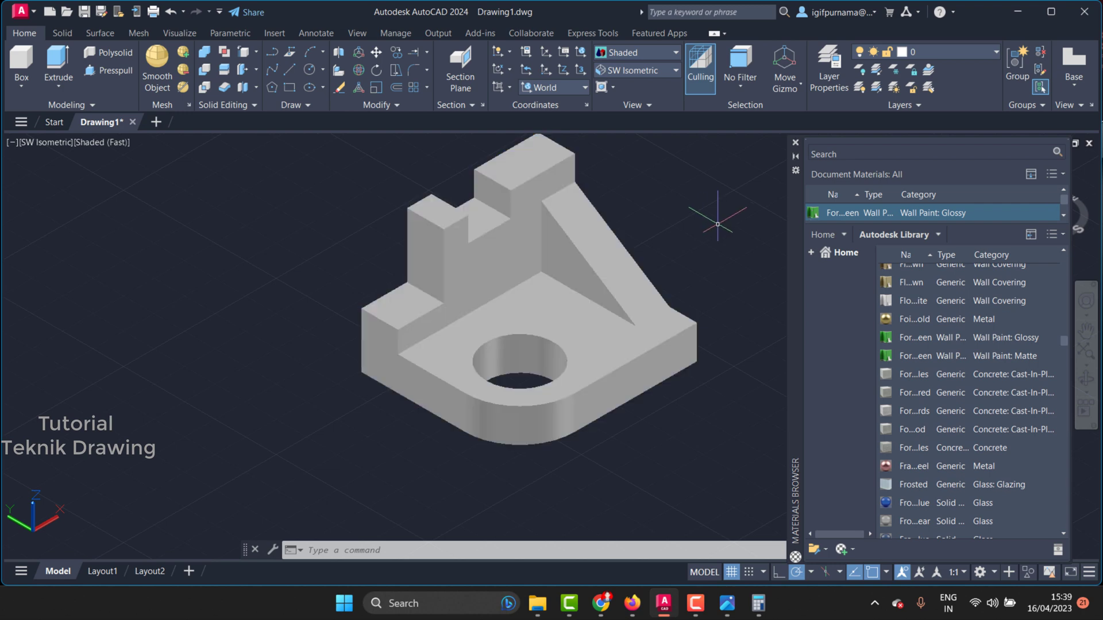
pyautogui.moveTo(538, 290); pyautogui.dragTo(575, 282)
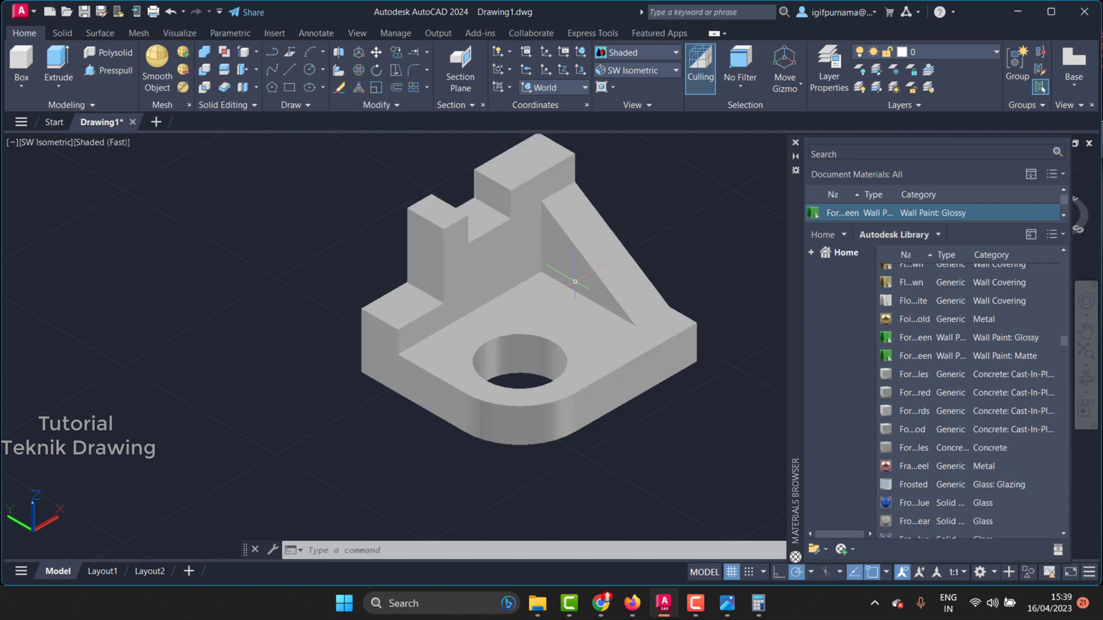
pyautogui.click(617, 55)
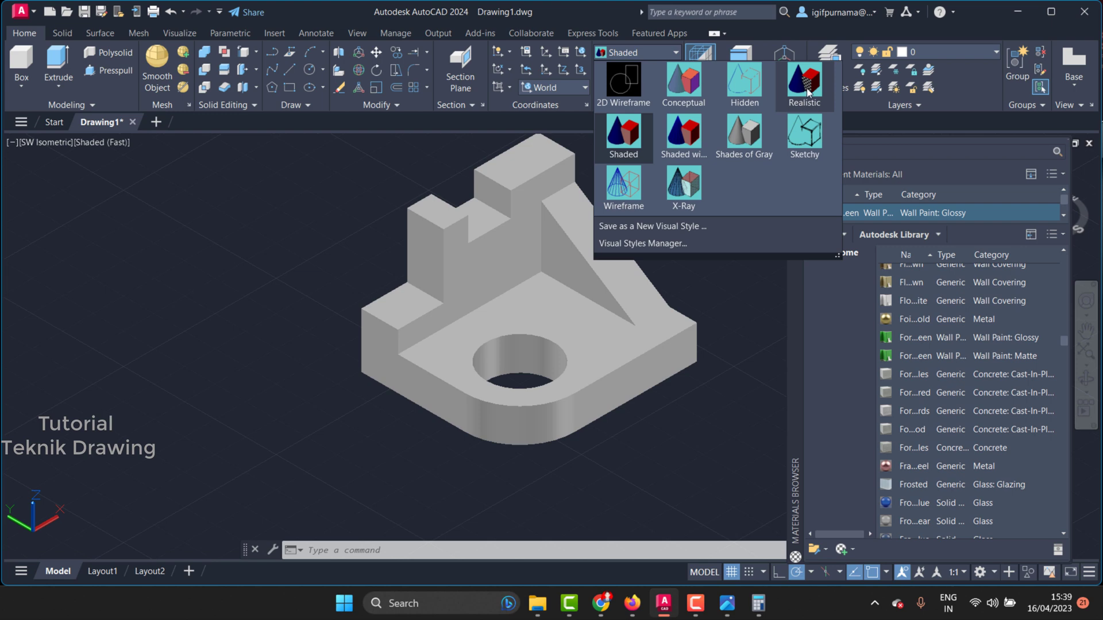
# Step: Switch the viewport to the Realistic visual style
pyautogui.click(804, 83)
pyautogui.scroll(2, 455, 263)
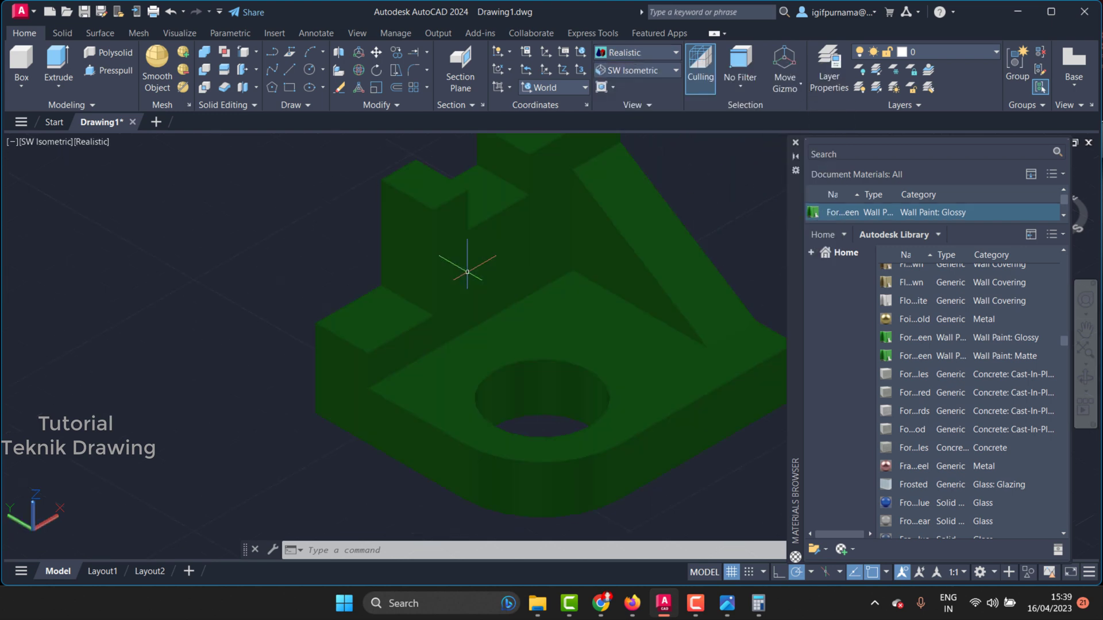
pyautogui.scroll(2, 455, 264)
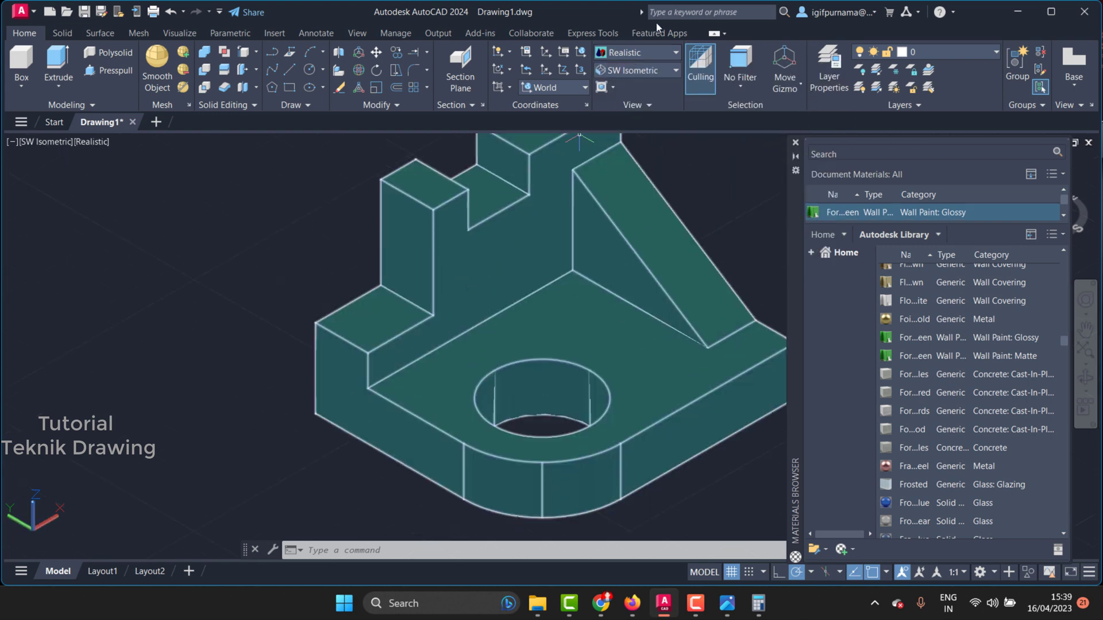
# Step: Browse the ribbon tabs to reach the Visualize rendering tools
pyautogui.click(361, 32)
pyautogui.click(325, 32)
pyautogui.click(402, 33)
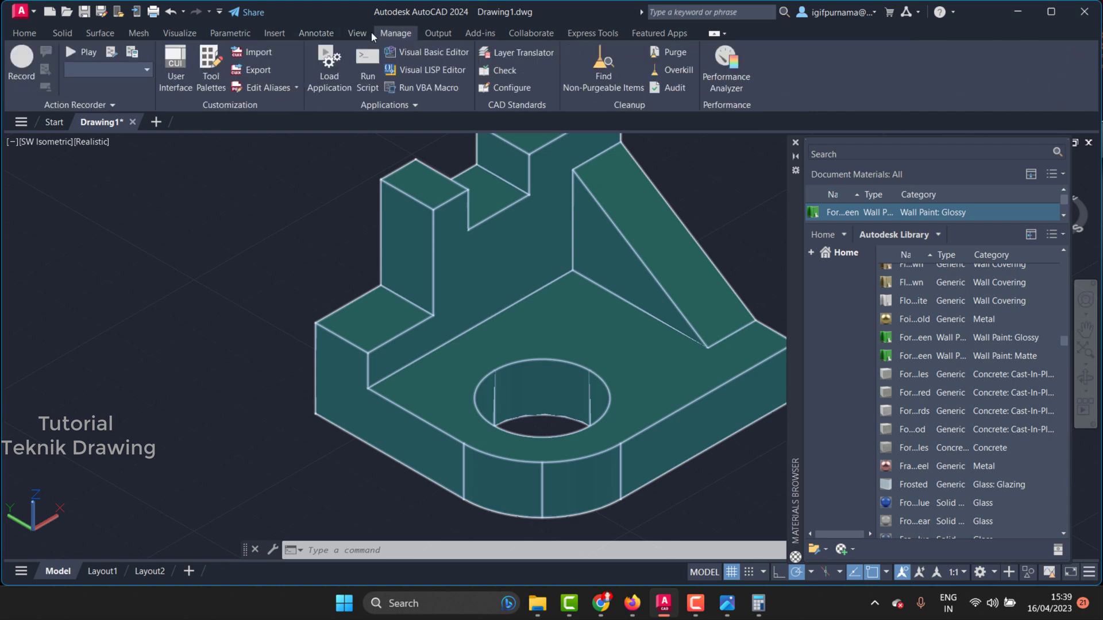
pyautogui.click(358, 33)
pyautogui.click(231, 33)
pyautogui.click(274, 33)
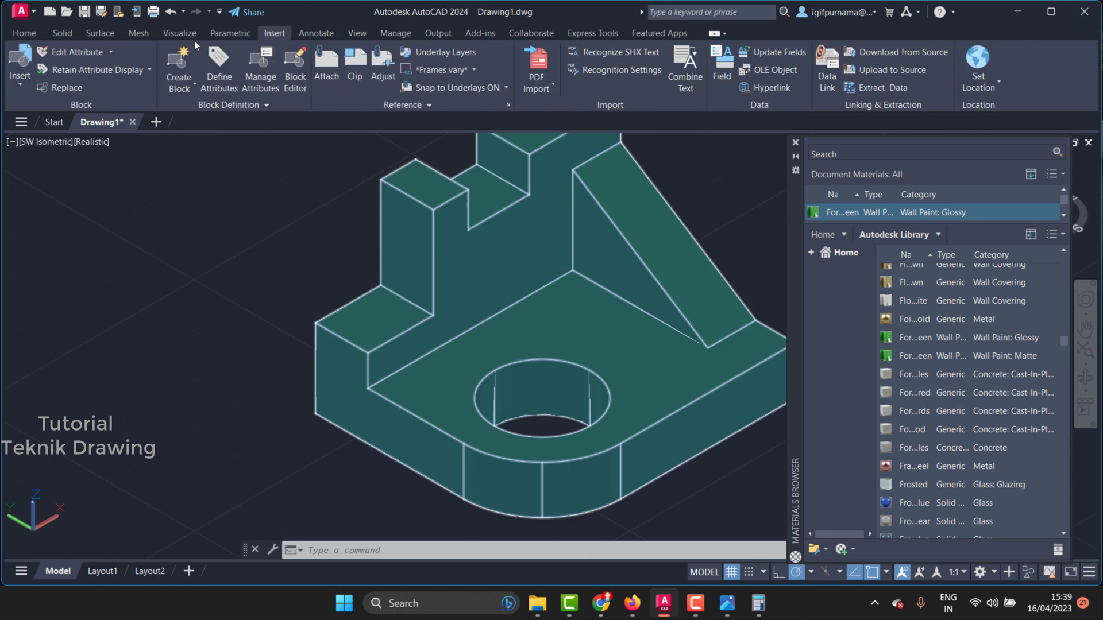
pyautogui.click(179, 33)
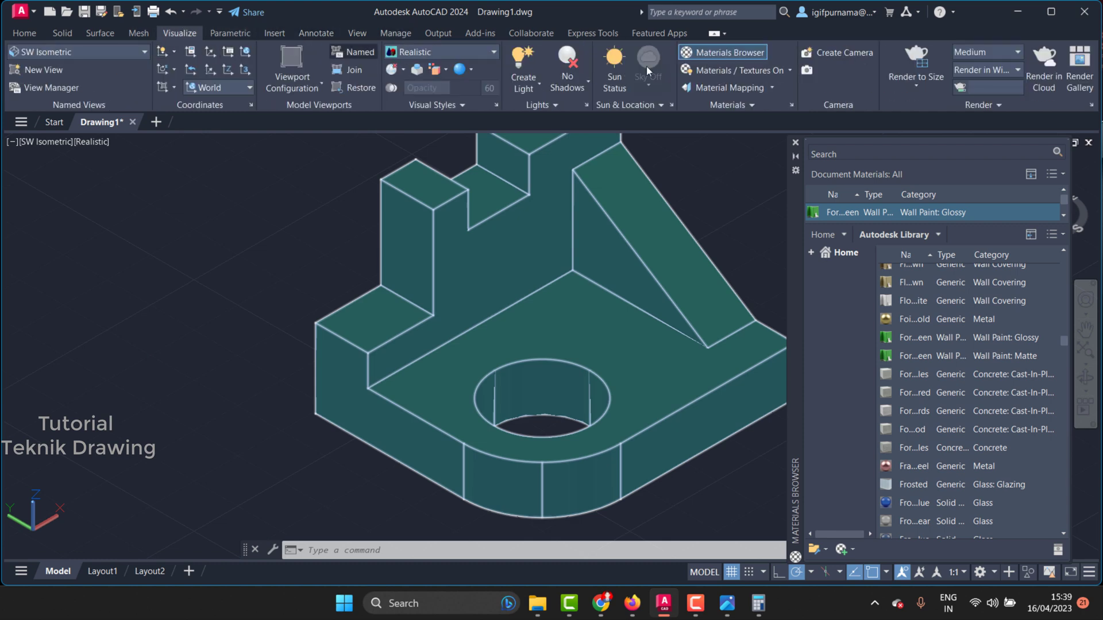
# Step: Turn on sunlight, enable the render environment and set exposure to 6.7
pyautogui.click(609, 69)
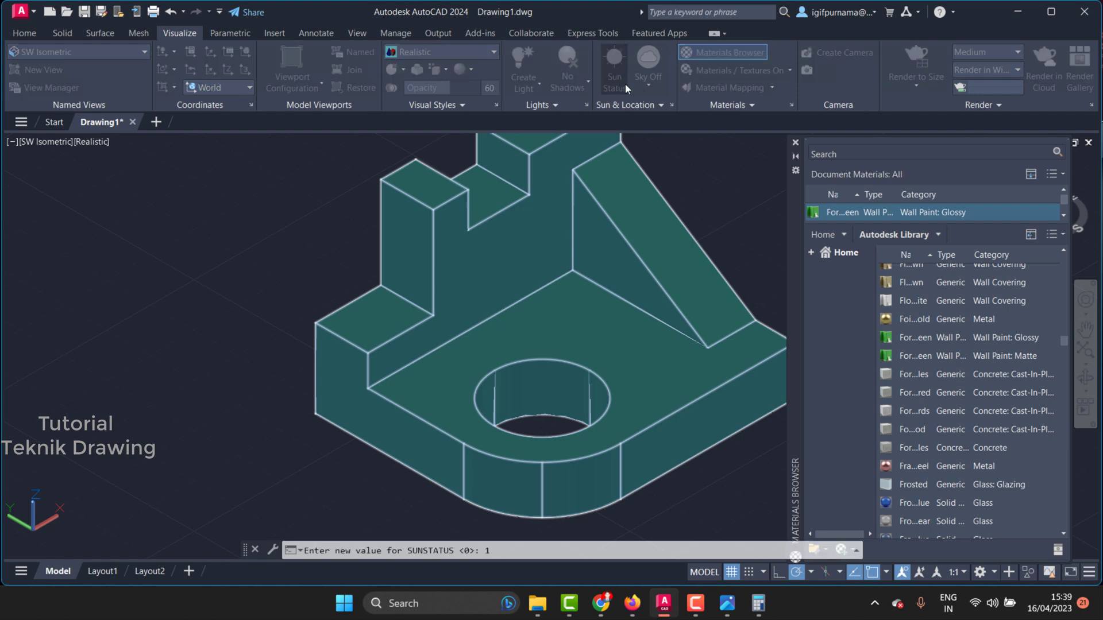
pyautogui.click(546, 294)
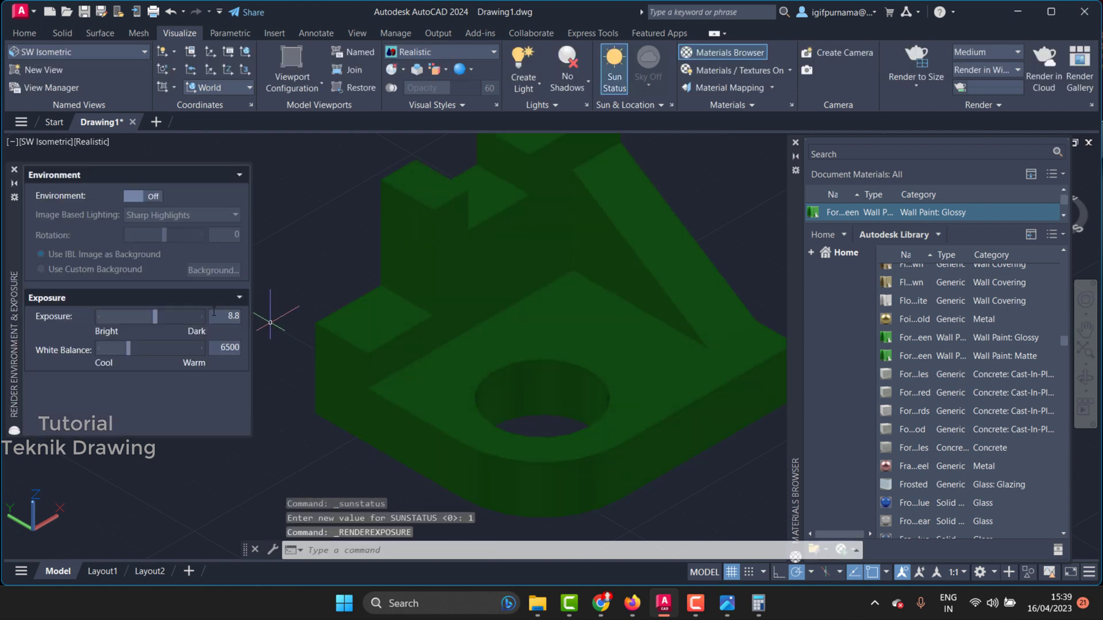
pyautogui.click(149, 197)
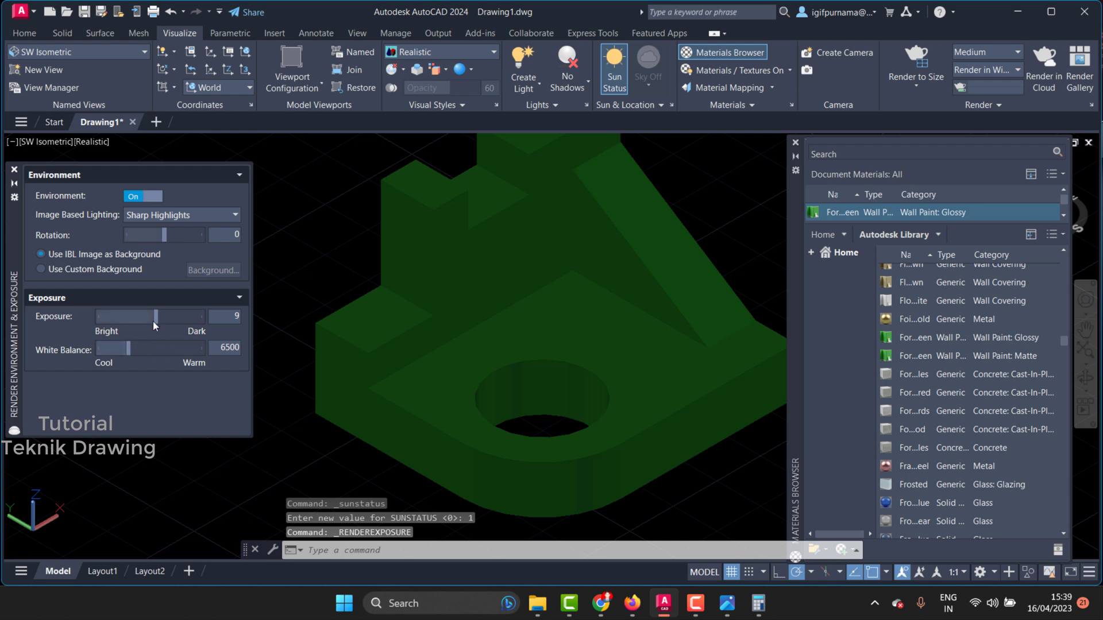
pyautogui.moveTo(156, 316); pyautogui.dragTo(147, 316)
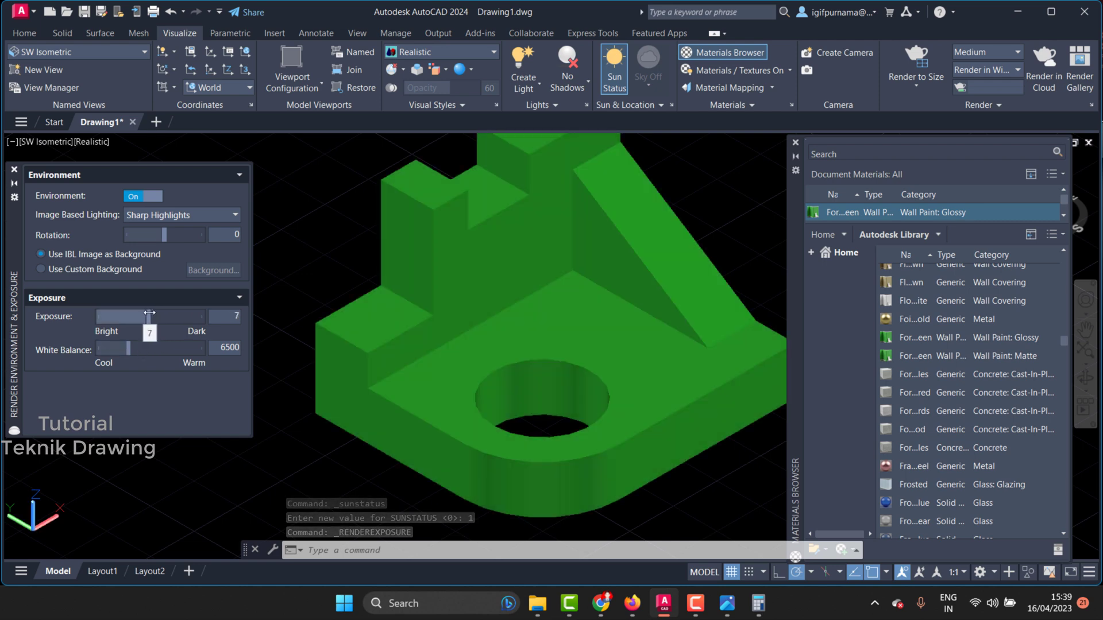
pyautogui.scroll(-1, 402, 338)
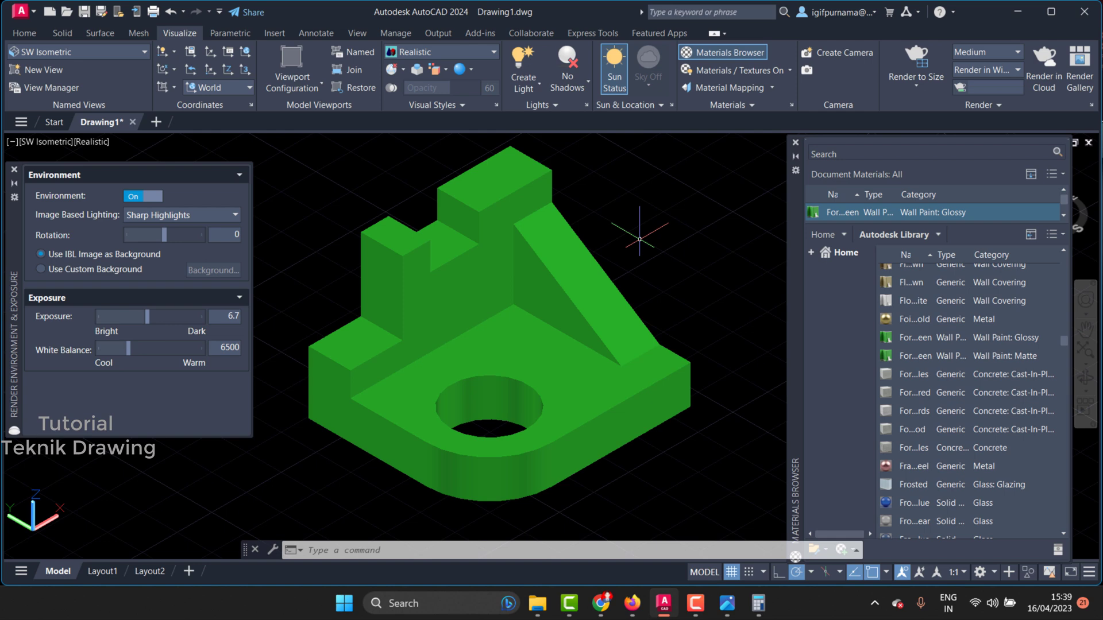
pyautogui.click(726, 608)
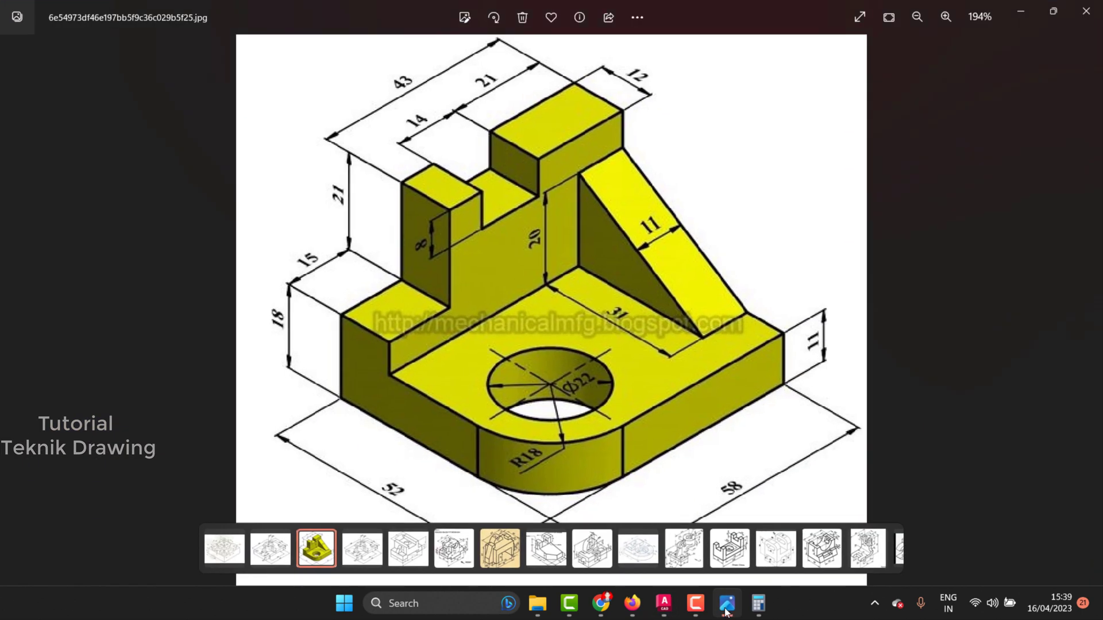
pyautogui.click(727, 608)
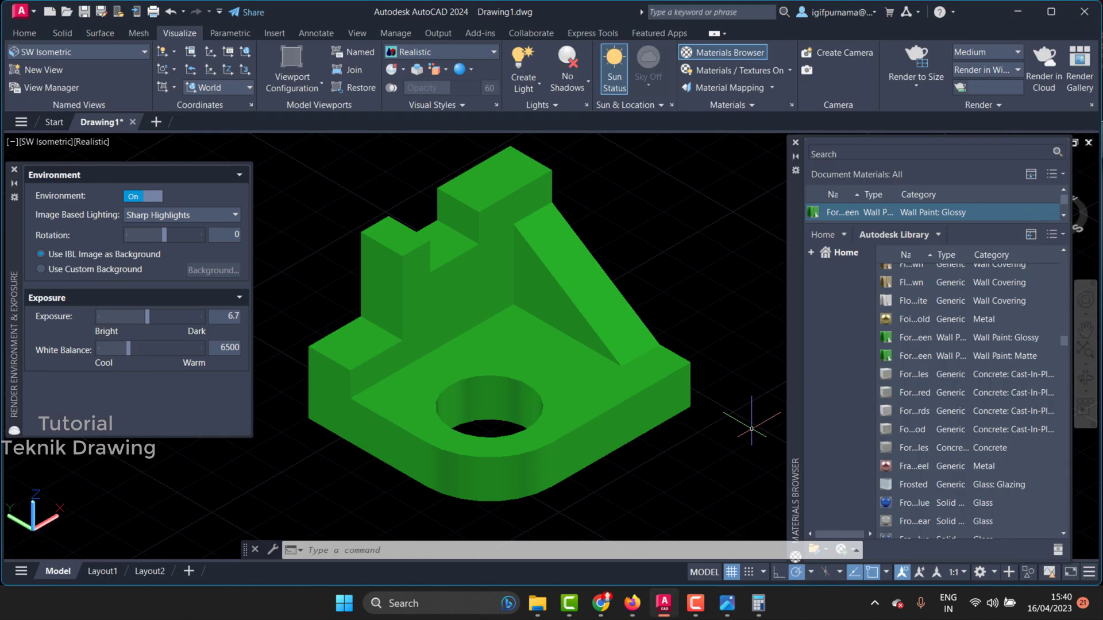